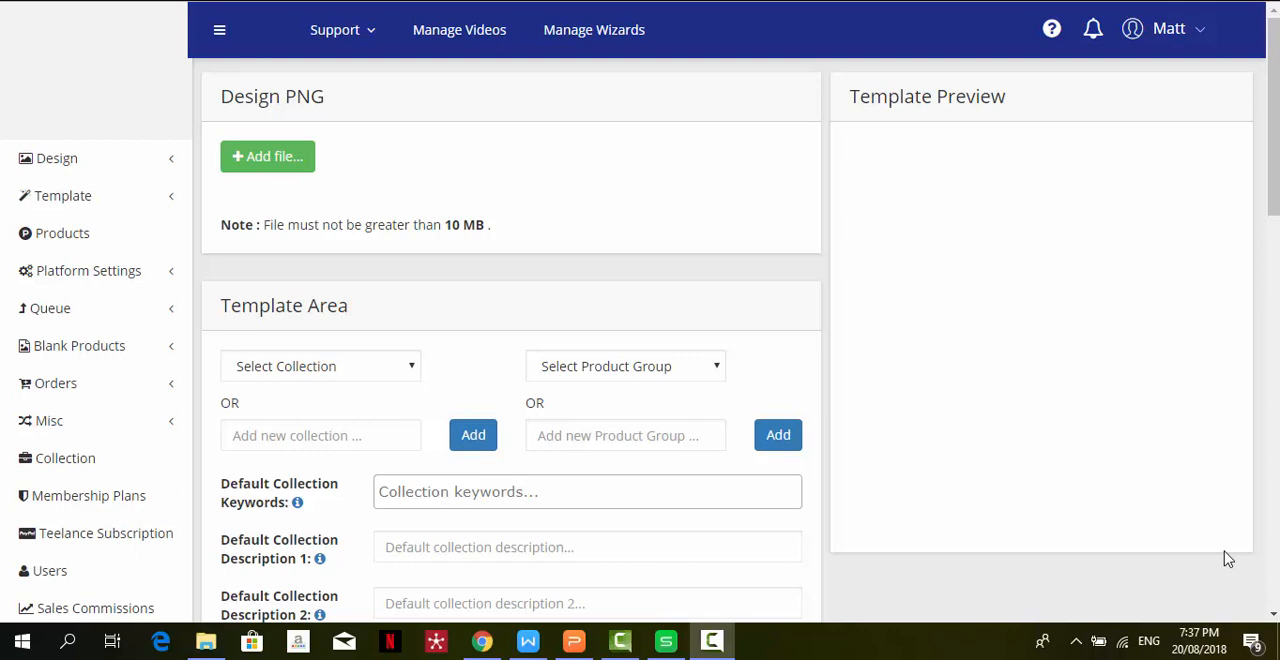
- Upload the Finest Job Title PNG as the design file
click(263, 156)
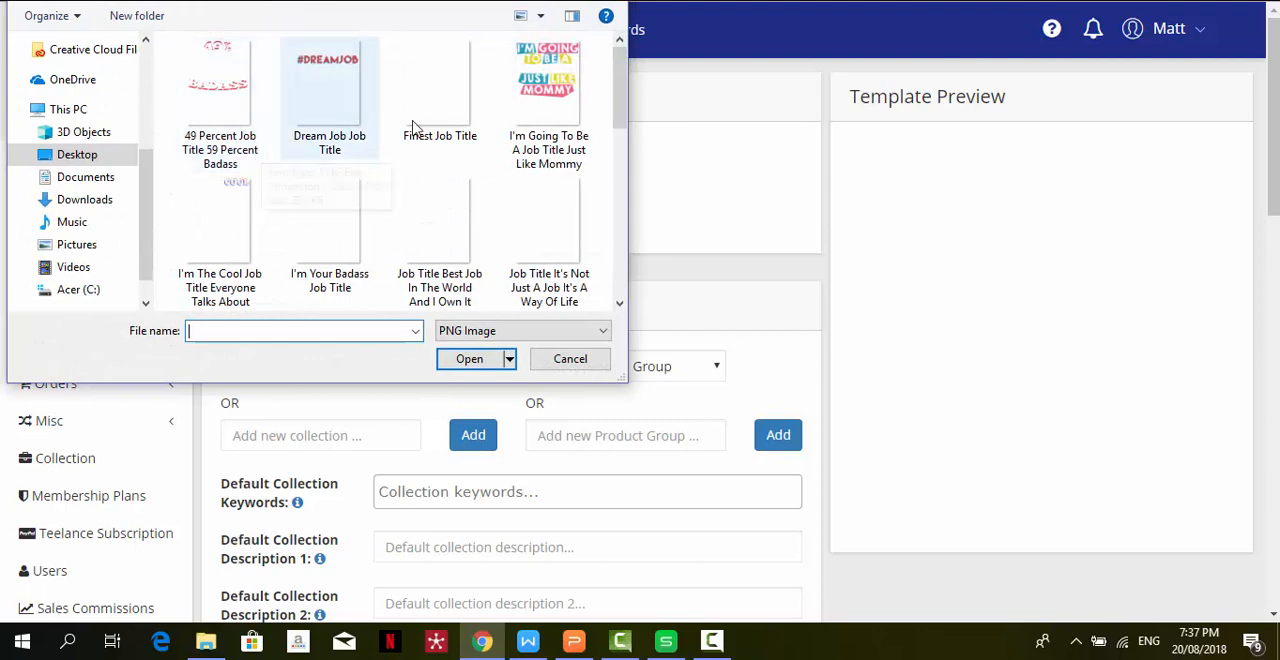
double_click(449, 120)
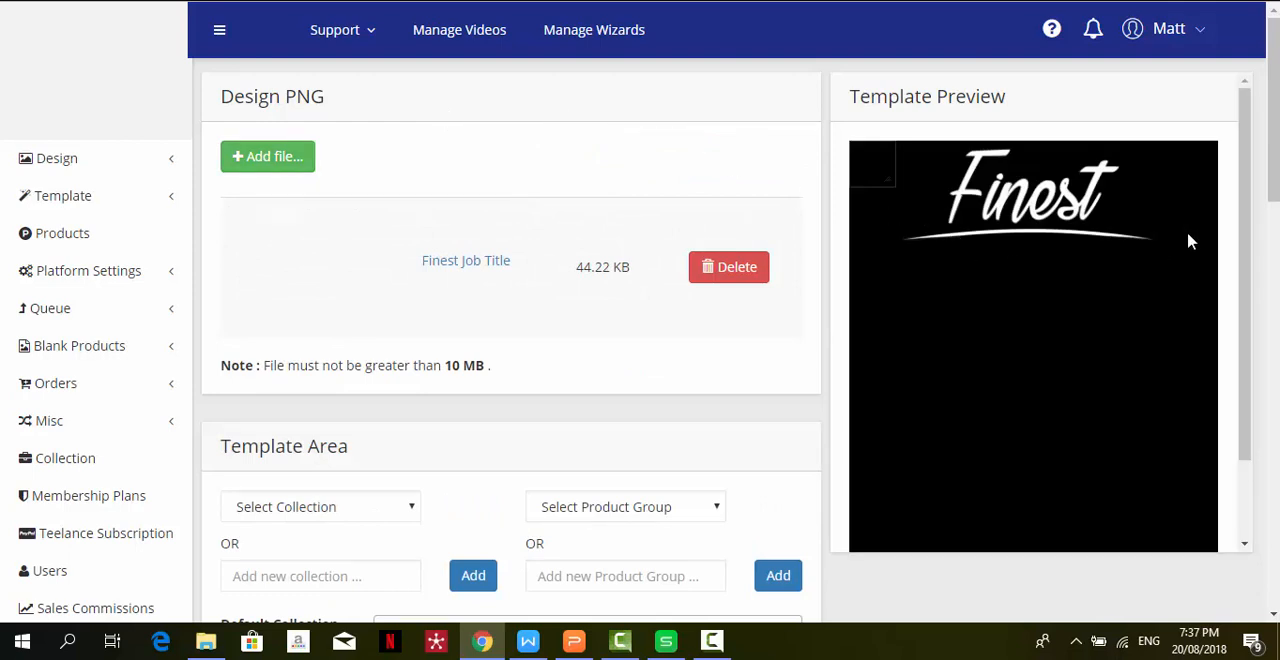
- Assign the template to the Job titles - Light collection and the Template Default - Light product group
scroll(968, 147, down, 3)
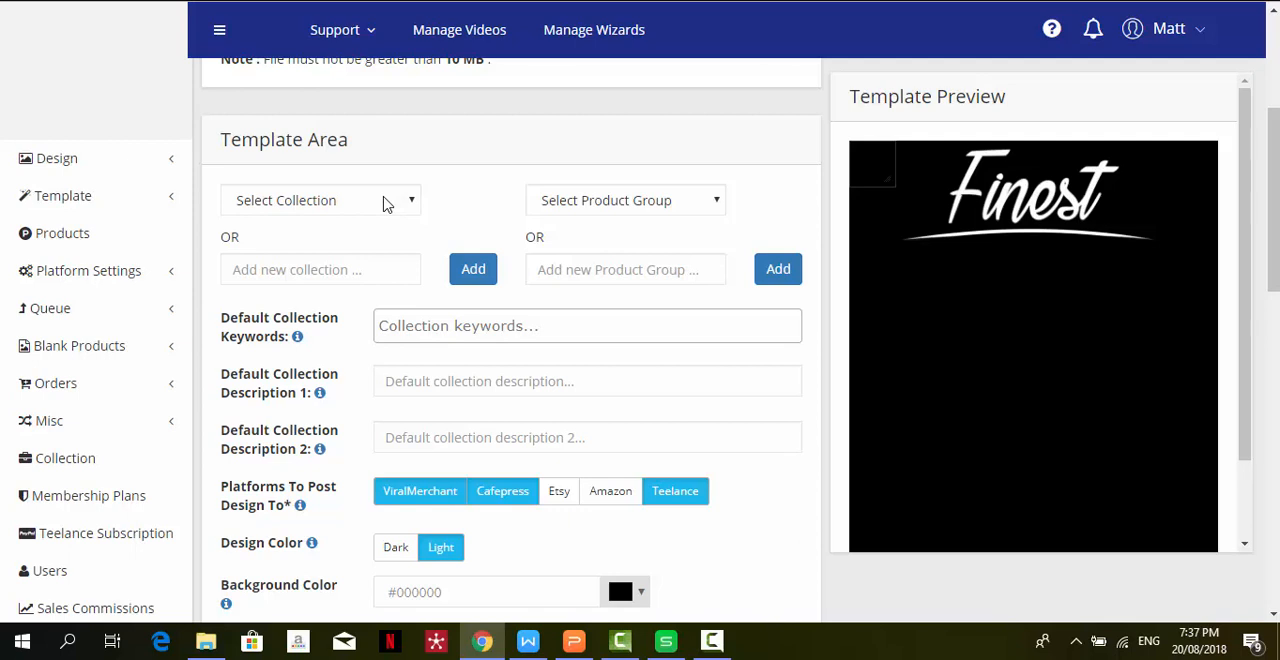
click(387, 204)
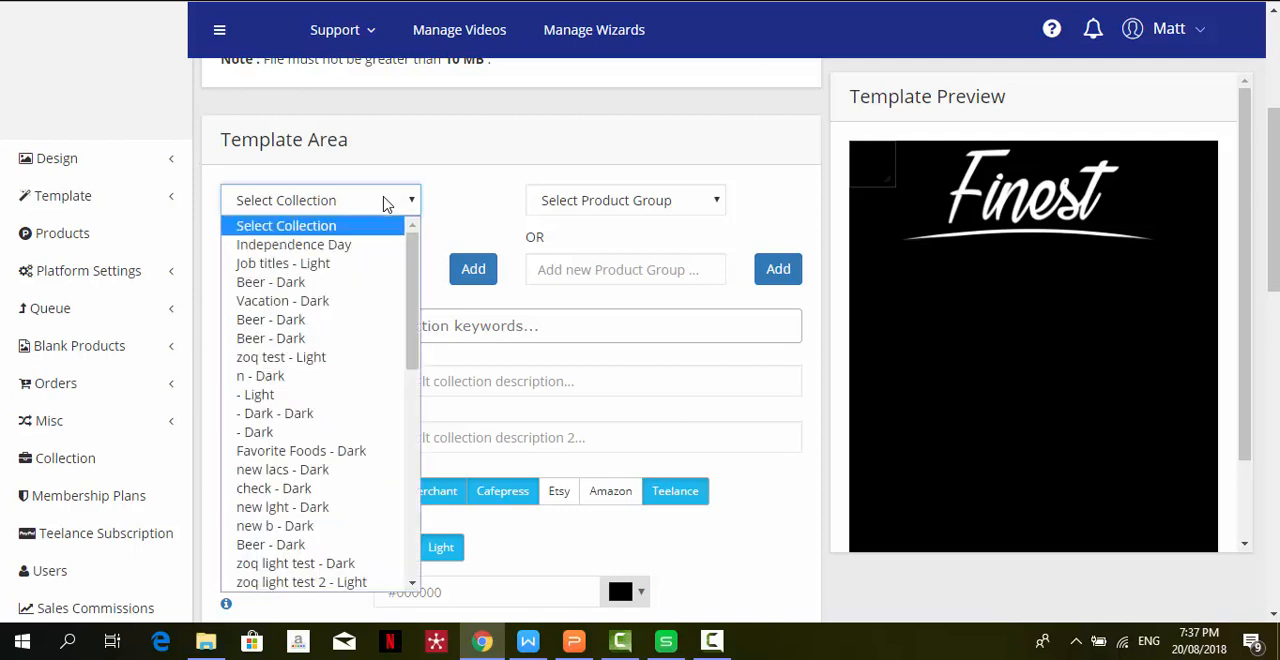
click(318, 264)
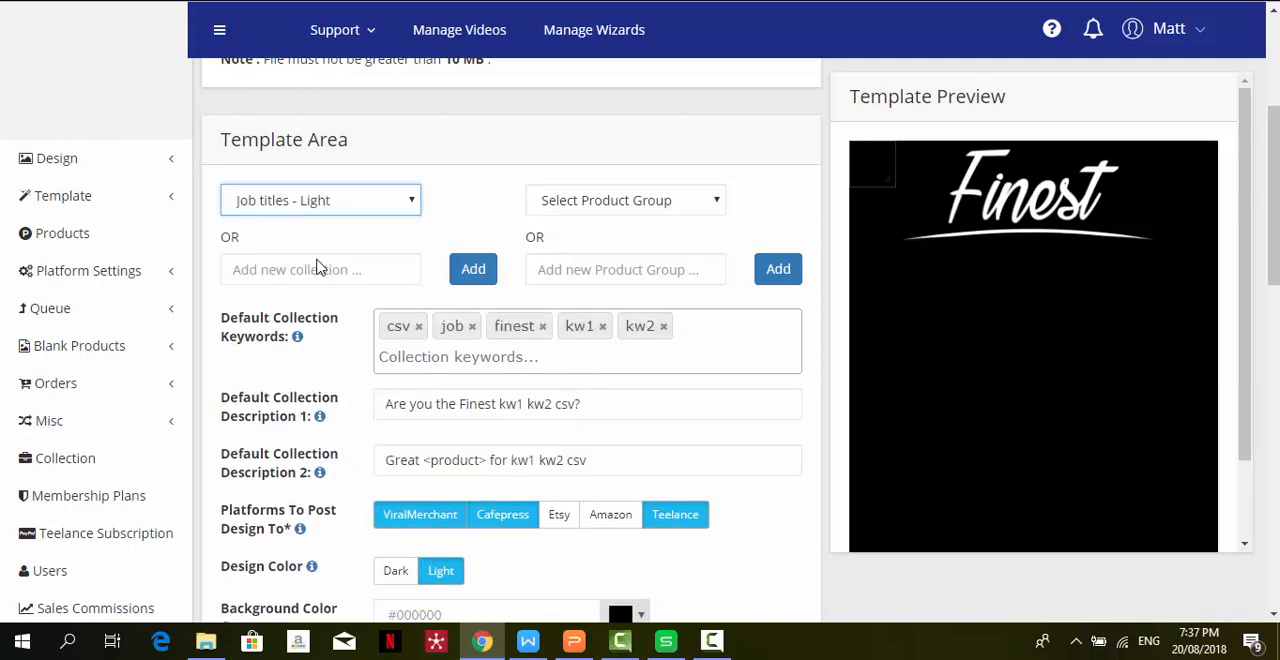
click(330, 268)
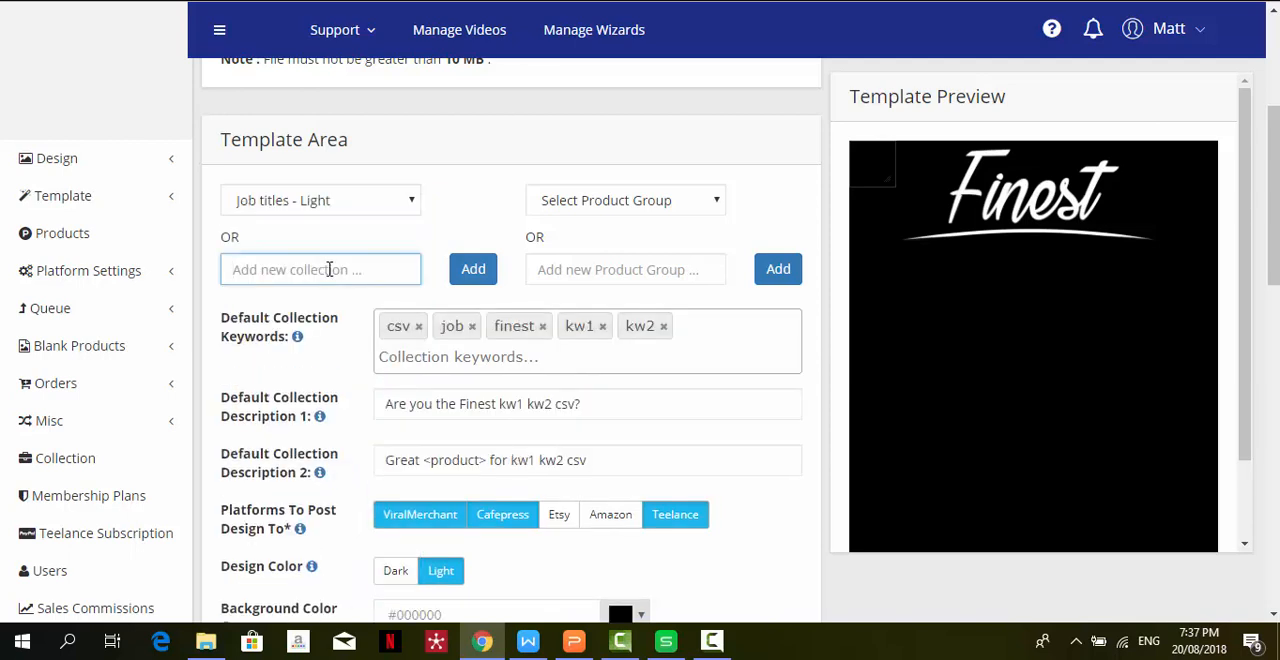
click(687, 210)
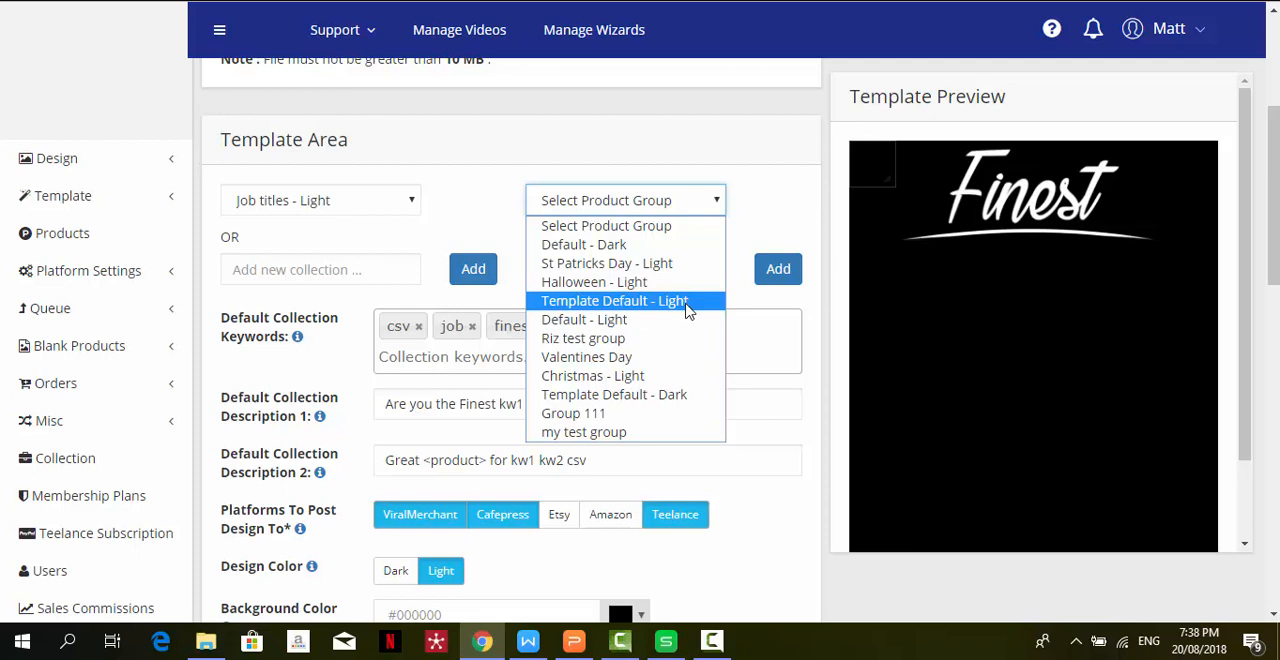
click(687, 301)
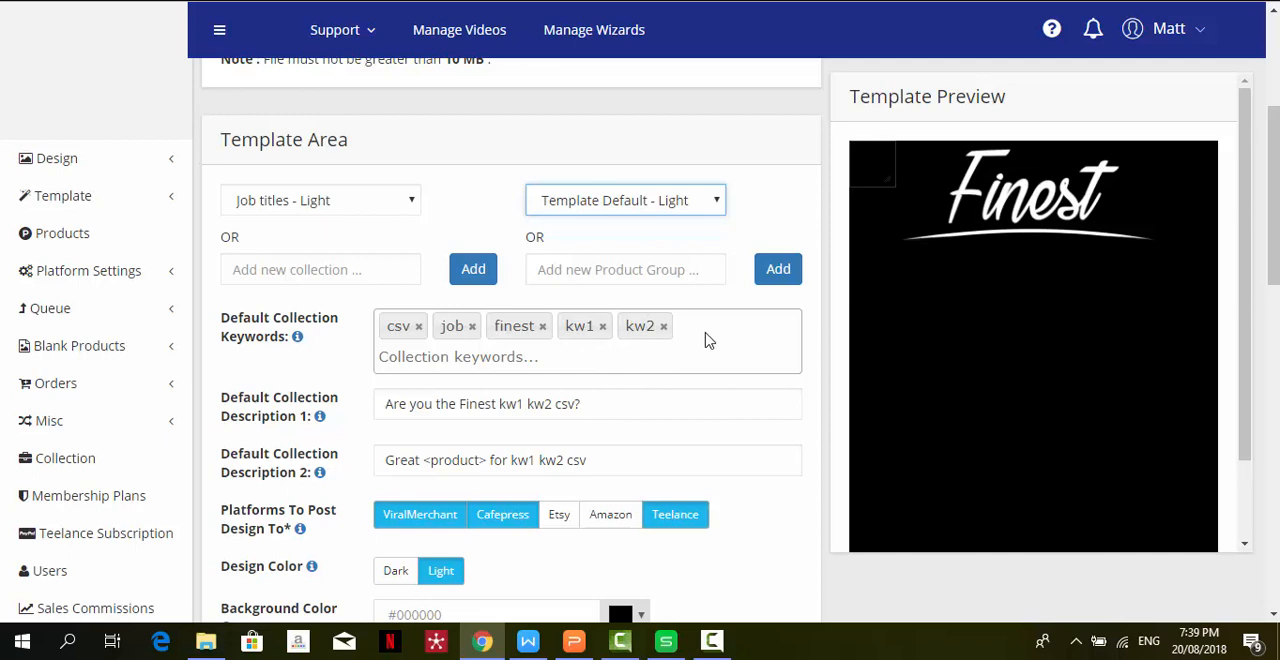
- Place the preview's text box beneath the Finest lettering, widen it to match the underline, and make it taller
drag(864, 167, 921, 306)
drag(948, 289, 1156, 283)
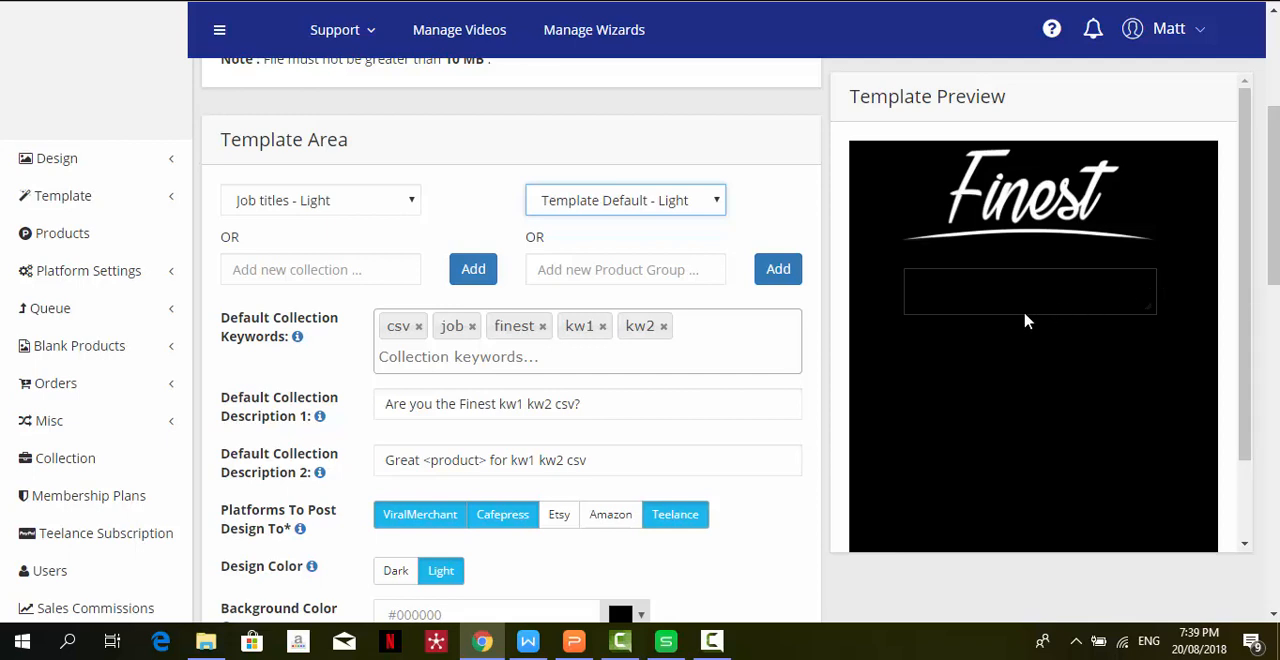
drag(1026, 316, 1028, 346)
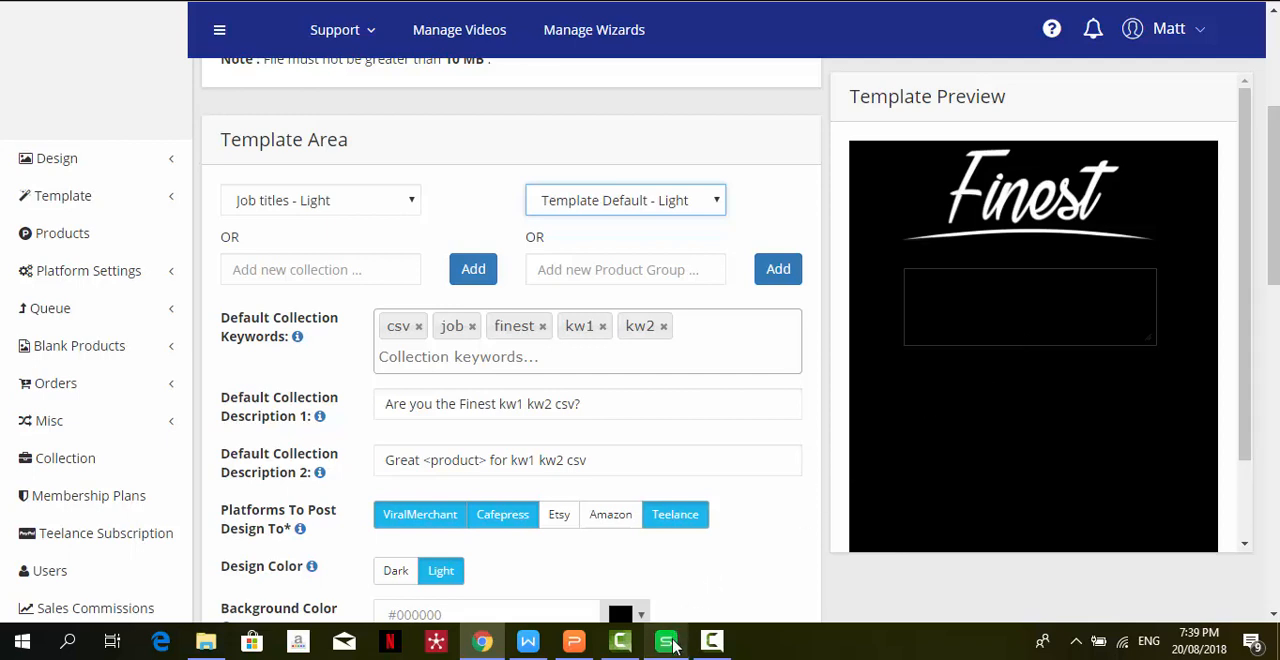
- Switch to the Book3 spreadsheet, list Nanny, Engineer and Psychologist in A1:A3, and widen column A to fit
mouse_move(674, 647)
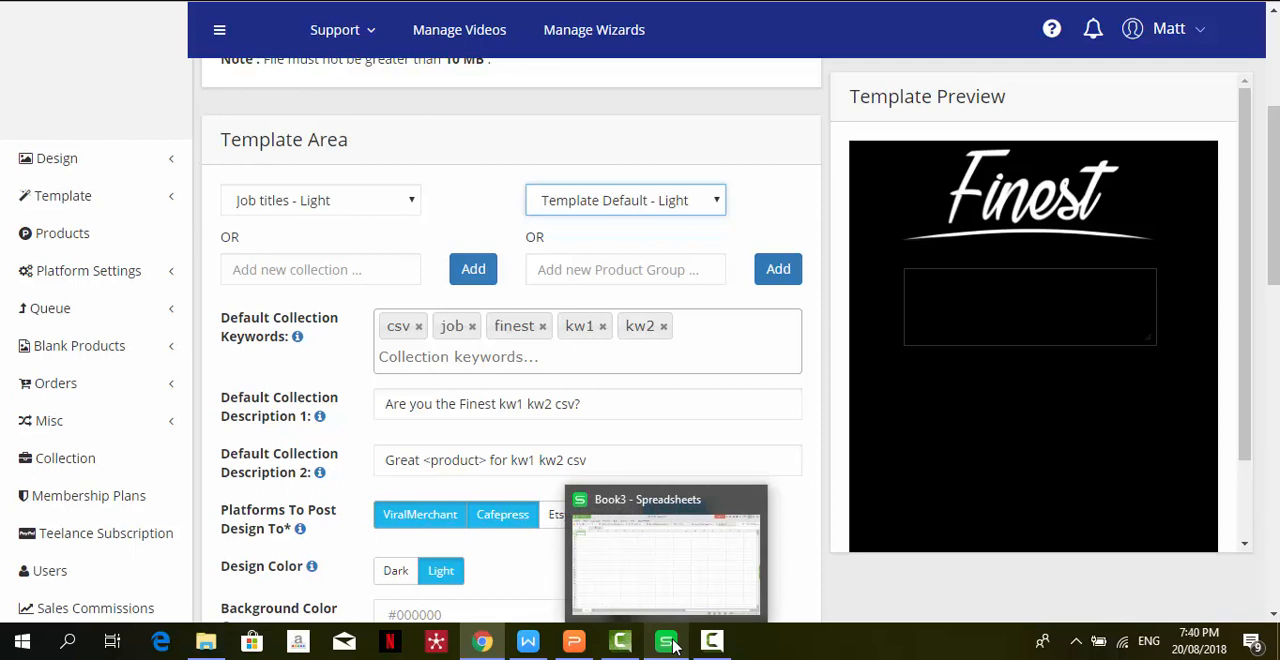
click(674, 645)
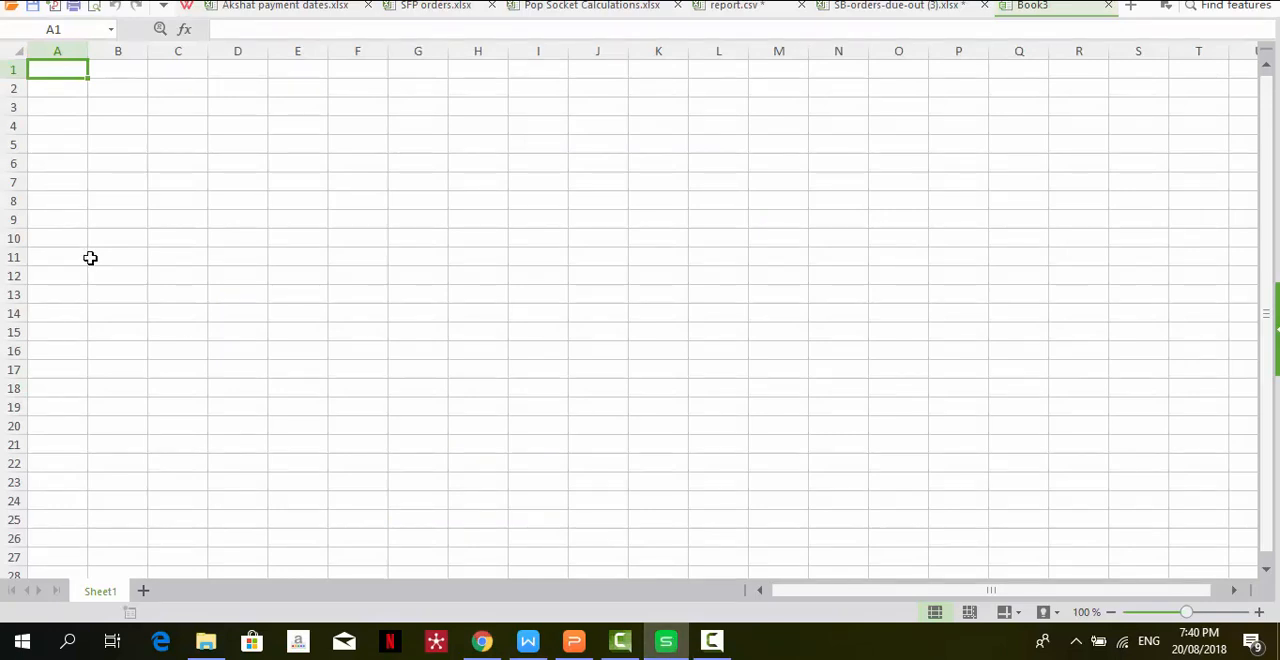
text(Nanny)
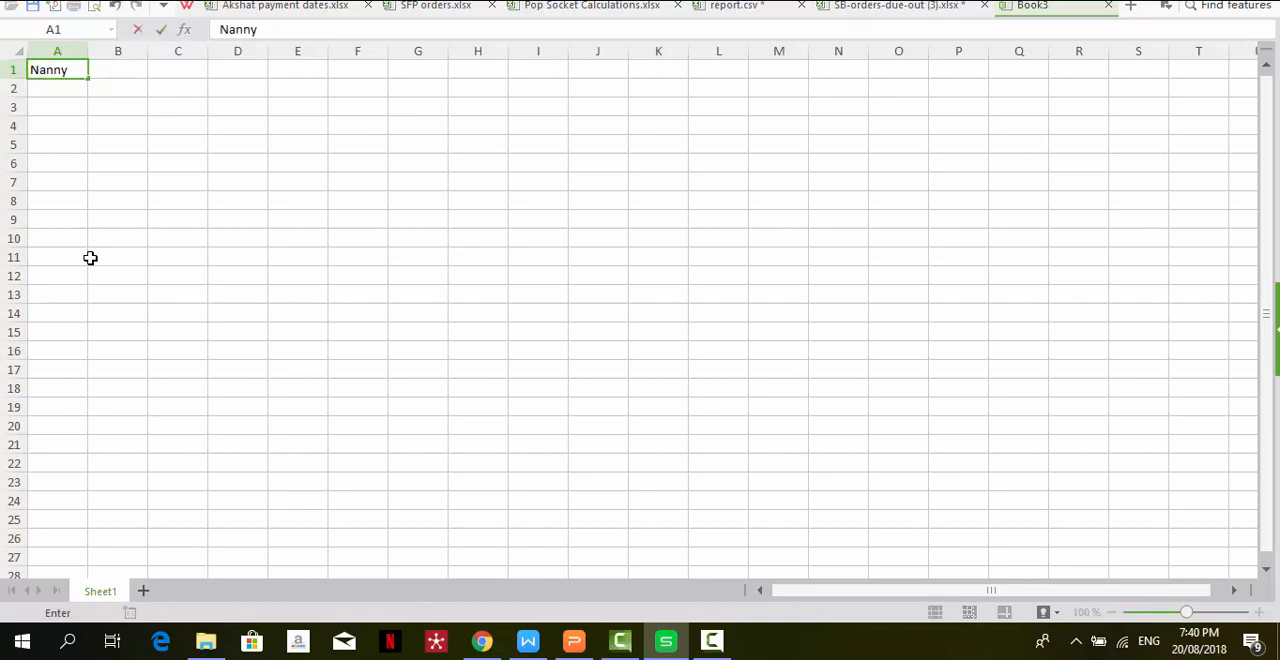
key(Return)
text(E)
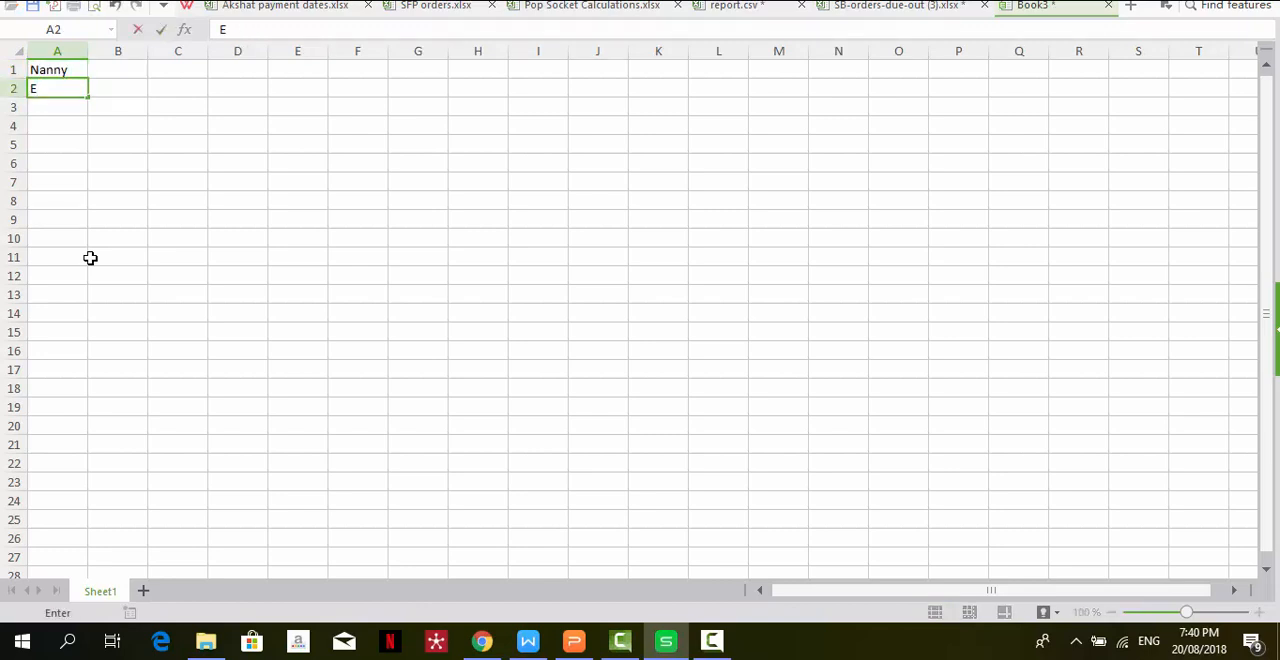
text(ngineer)
key(Return)
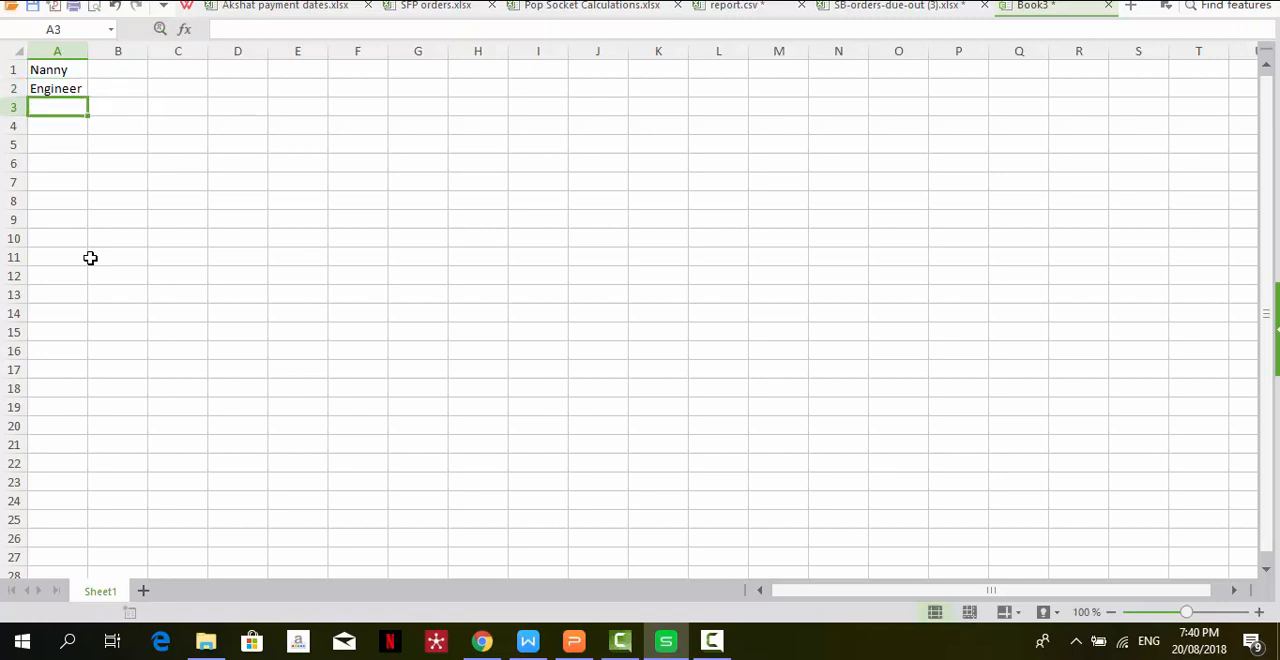
text(Psycholo)
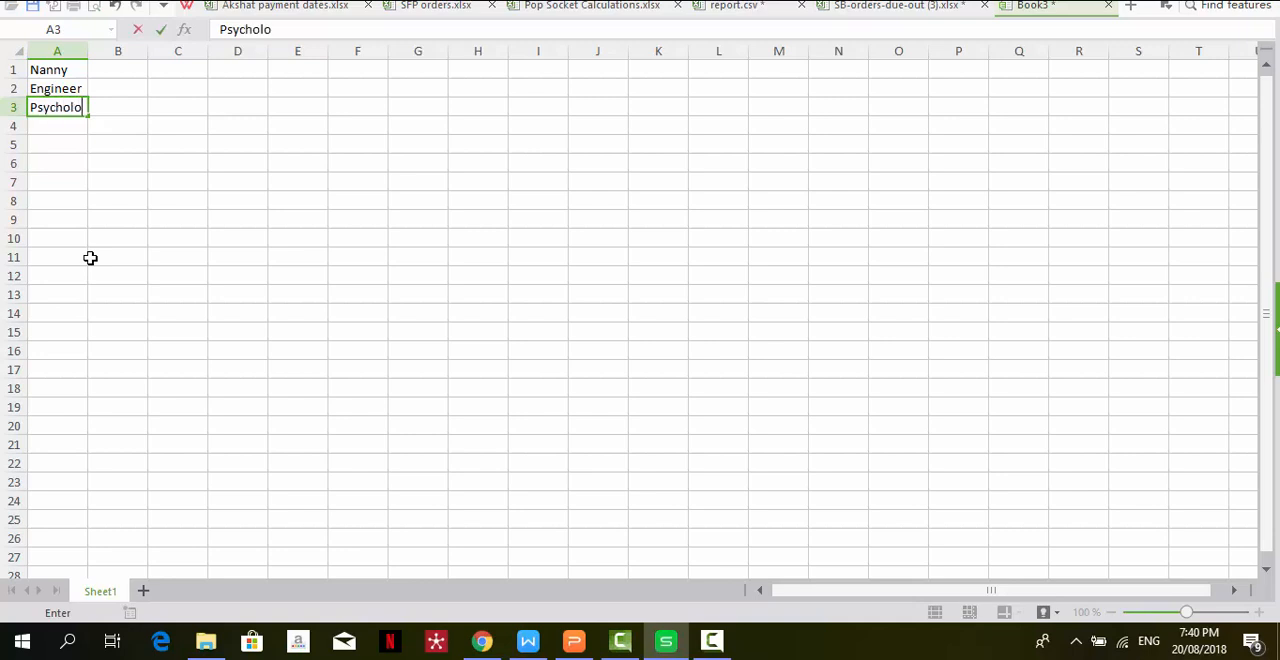
text(gist)
key(Tab)
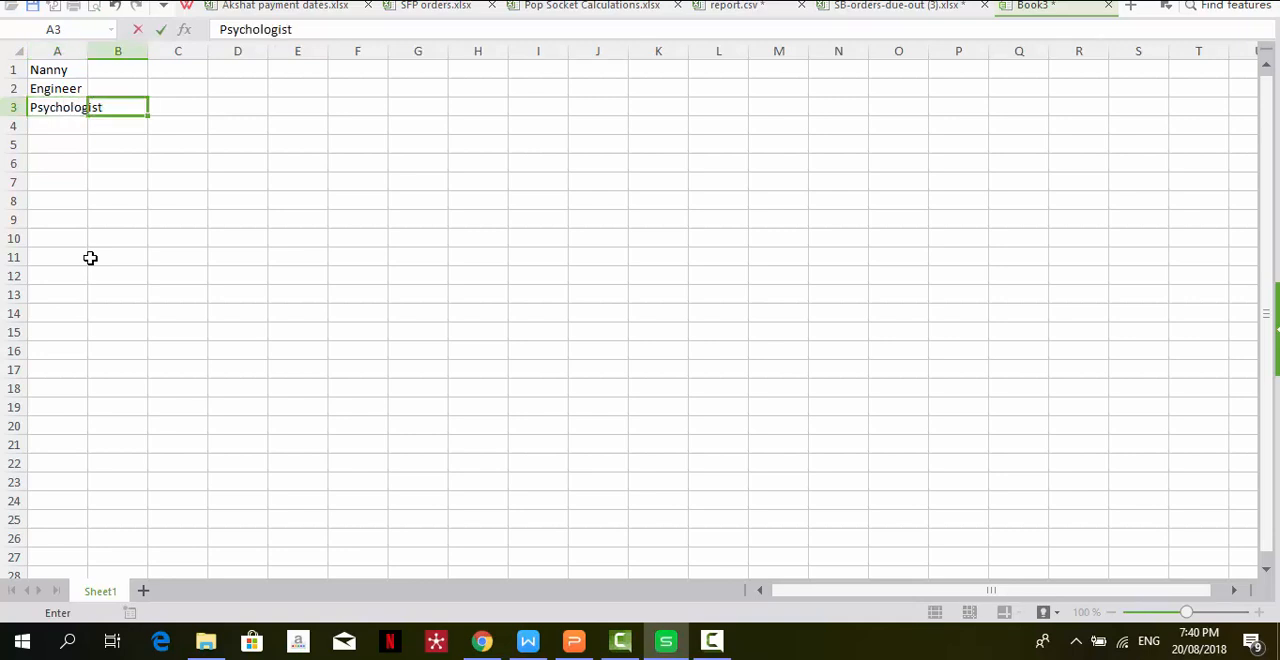
drag(86, 44, 119, 50)
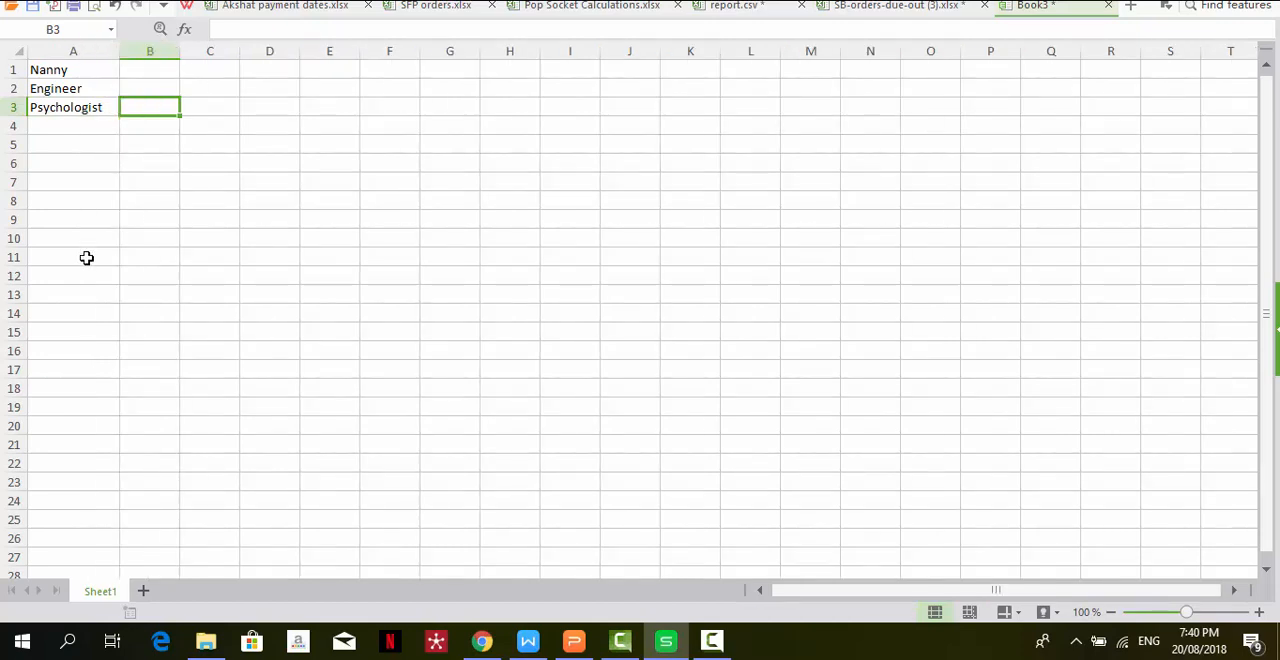
- Enter Baby sitter in B1 and Au Pair in C1, and widen column B to fit its text
click(152, 77)
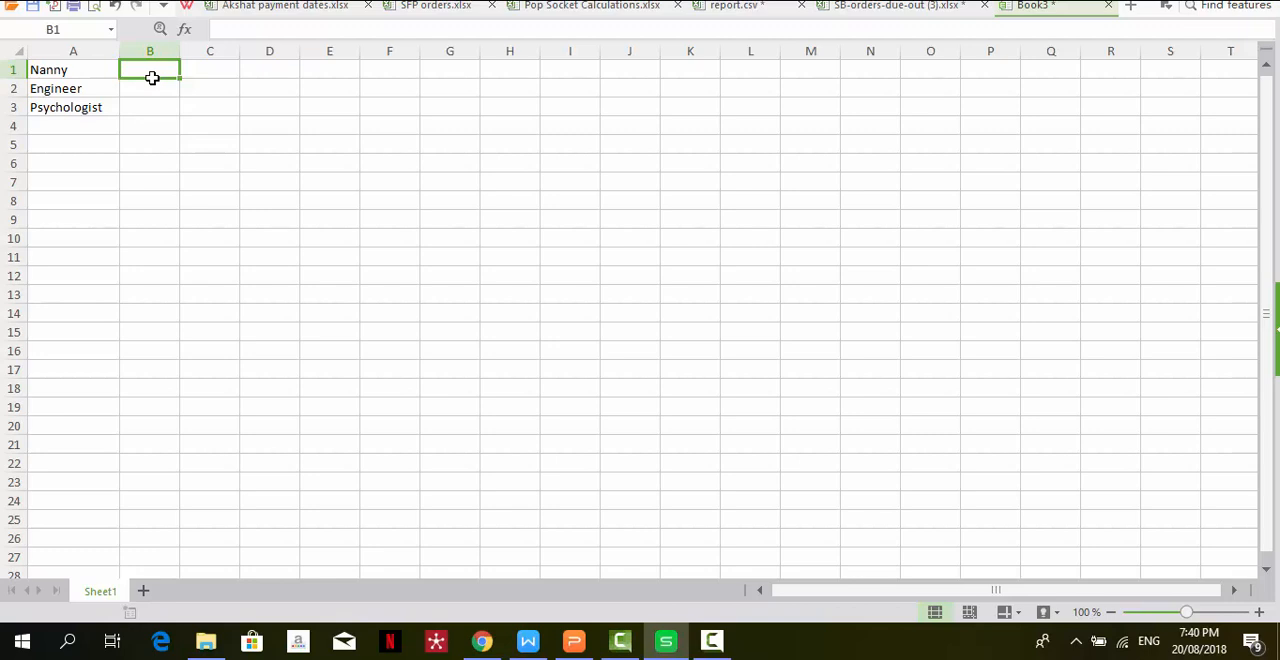
text(Ba)
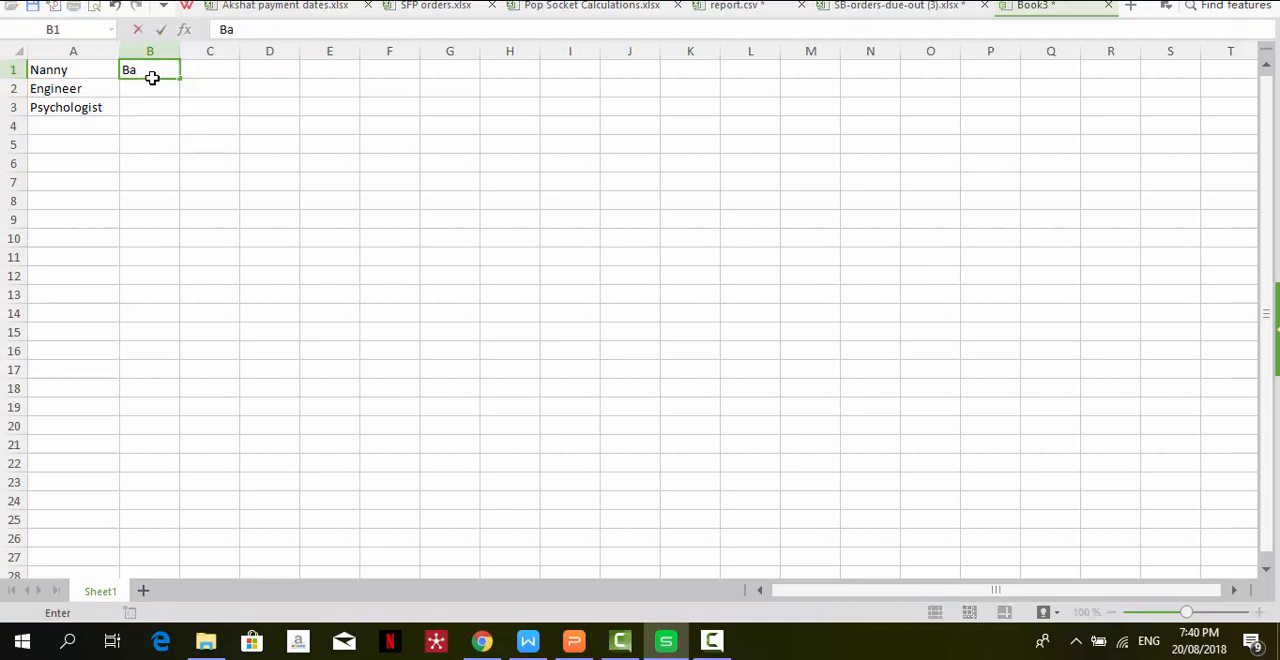
text(by sitter)
key(Tab)
text(A)
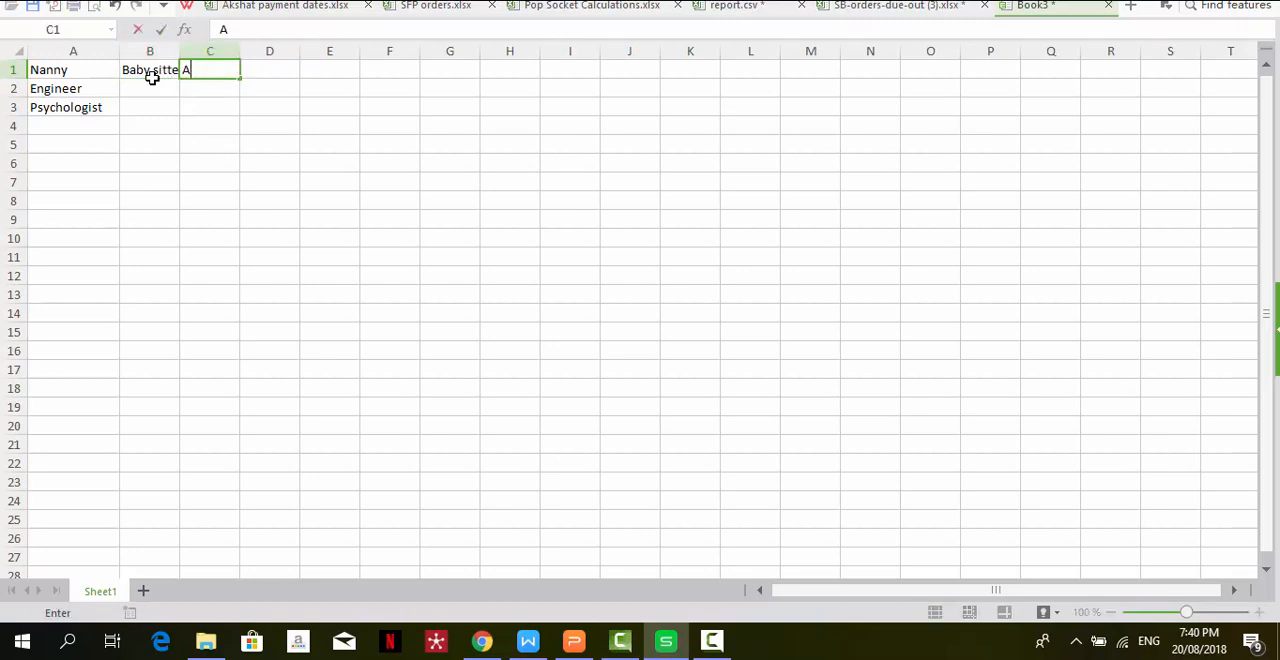
text(u Pair)
key(Tab)
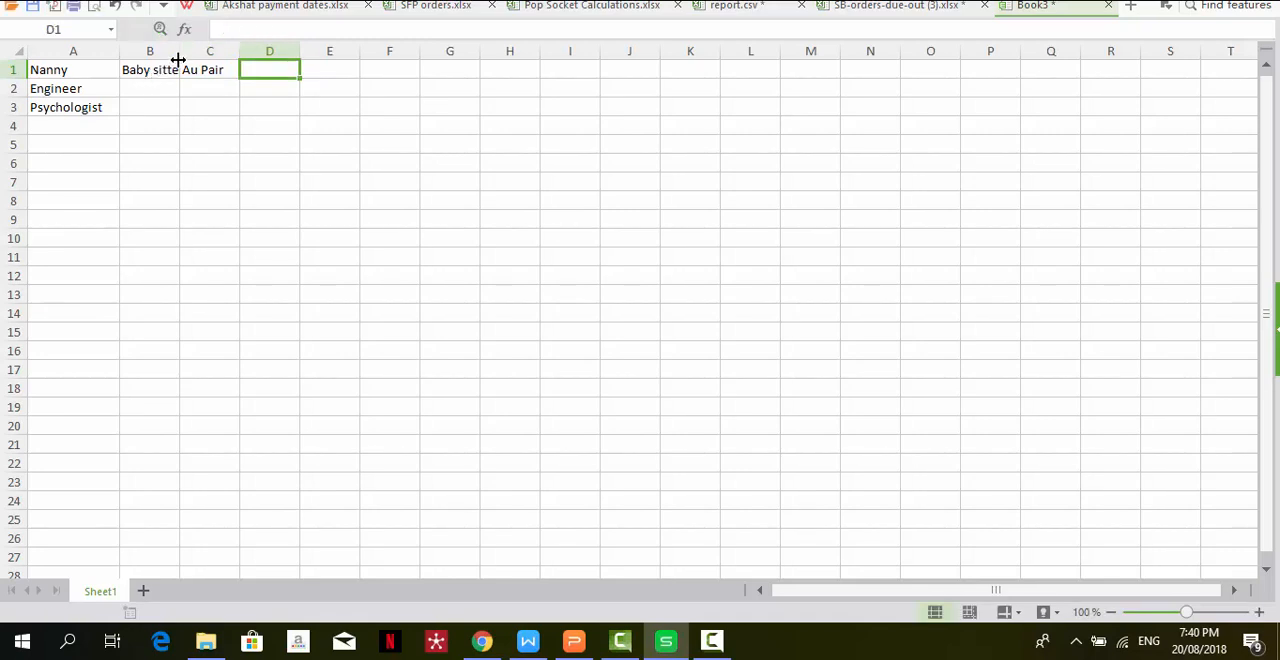
drag(180, 50, 203, 50)
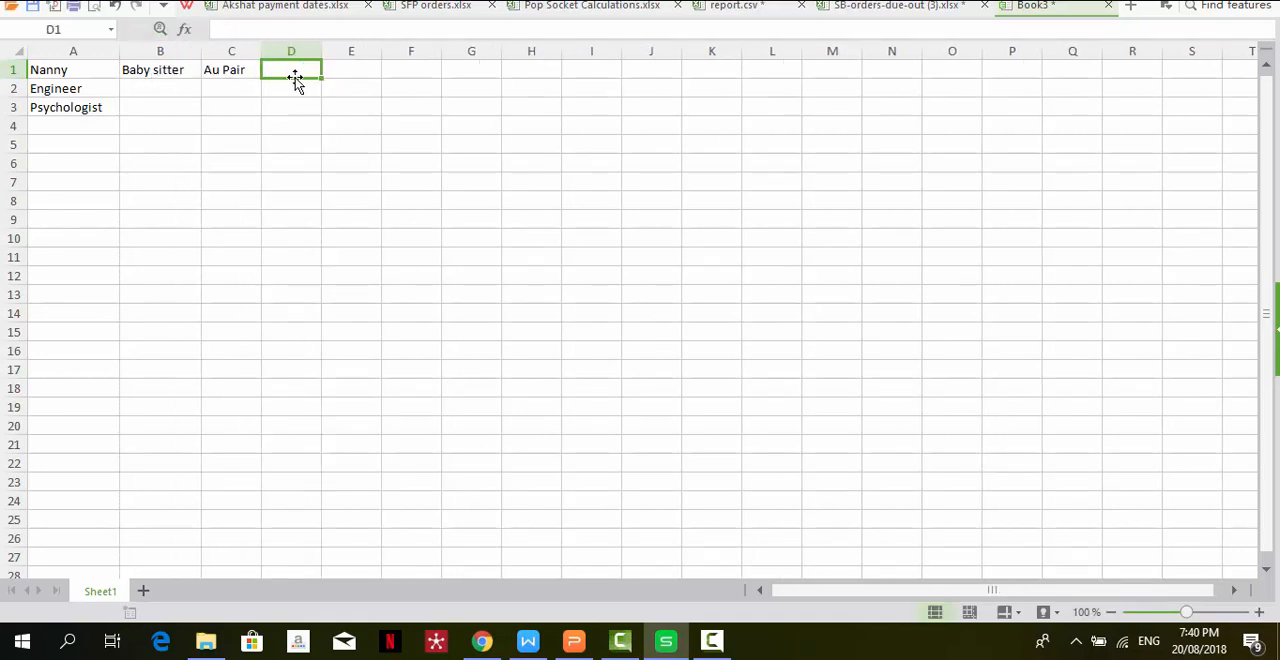
- Enter Baby in D1 and Sitter in E1 as further keywords for the Nanny row
text(Baby)
key(Tab)
text(B)
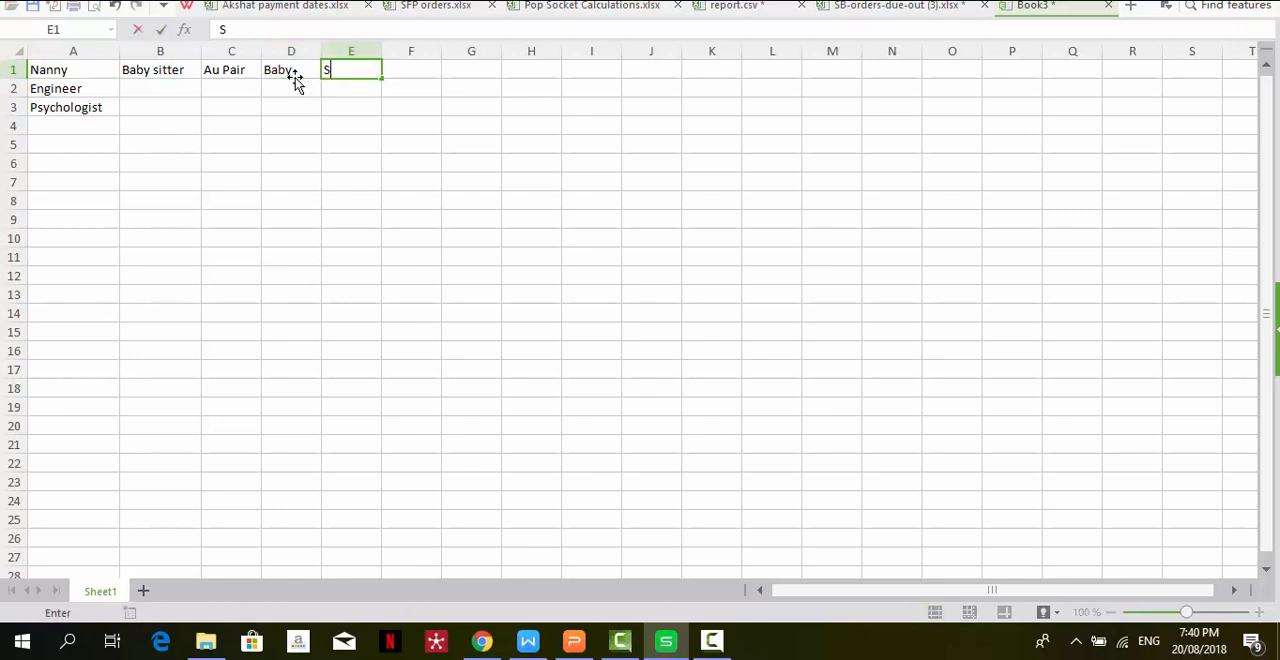
key(BackSpace)
text(A)
key(BackSpace)
text(Sitter)
key(Return)
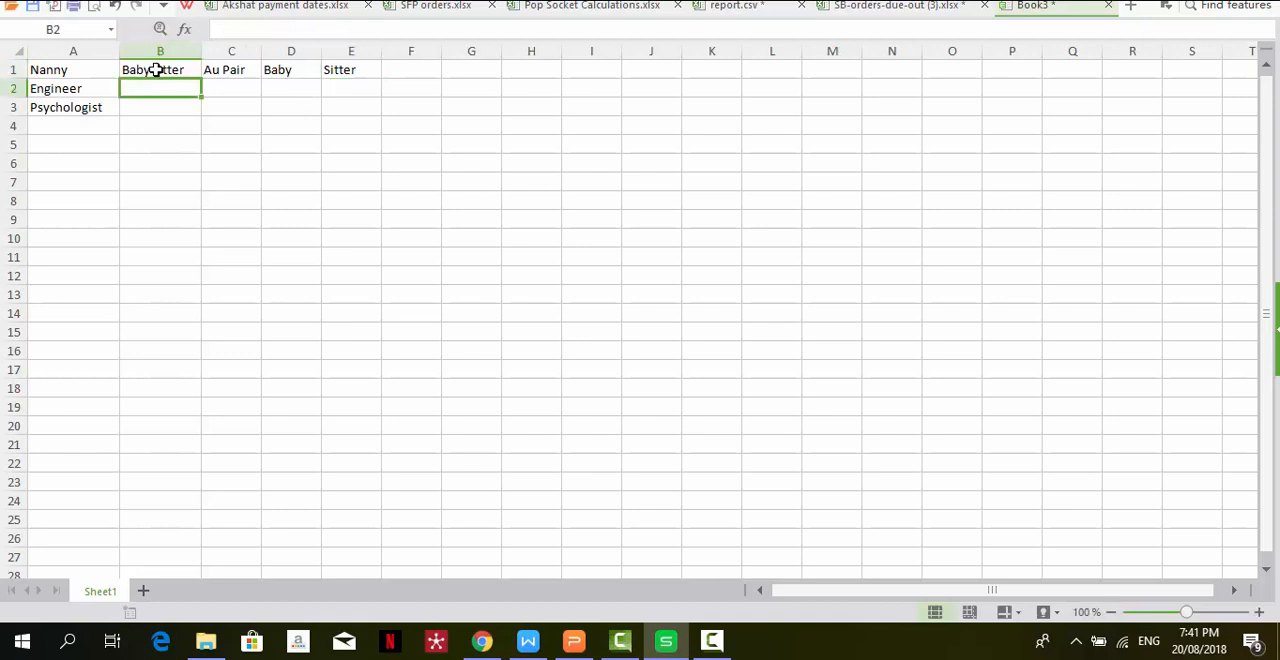
- Review the Nanny row's job title and keyword entries across columns A to E
click(84, 70)
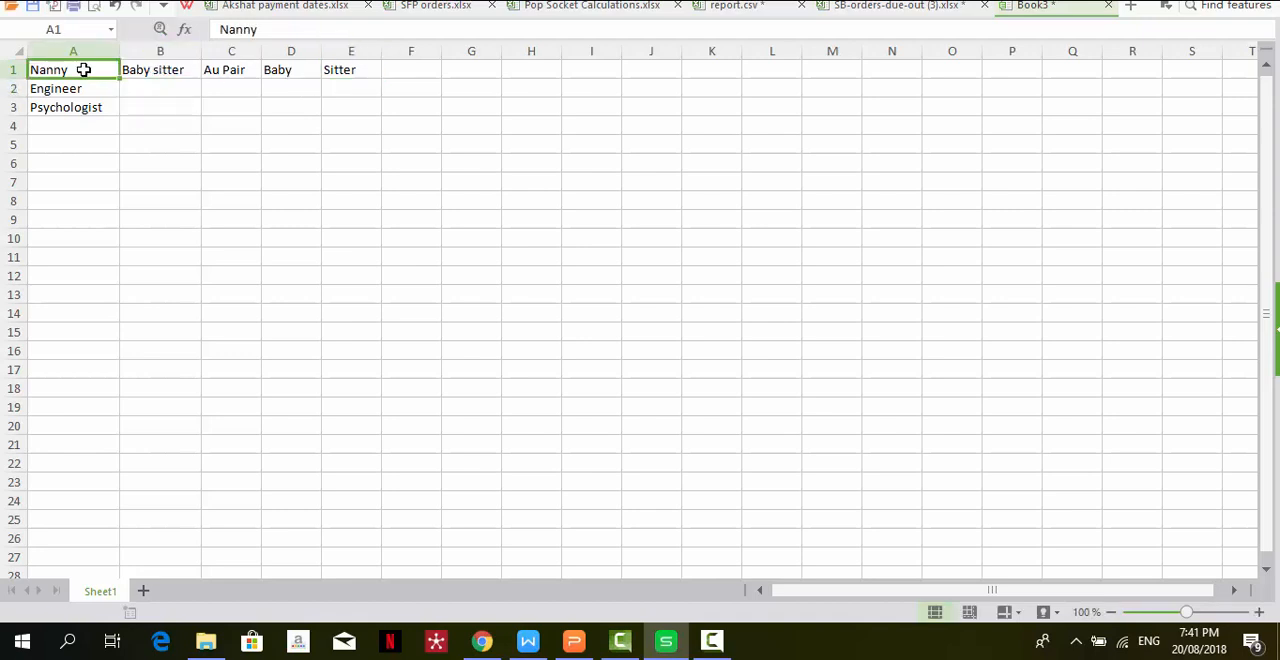
click(175, 72)
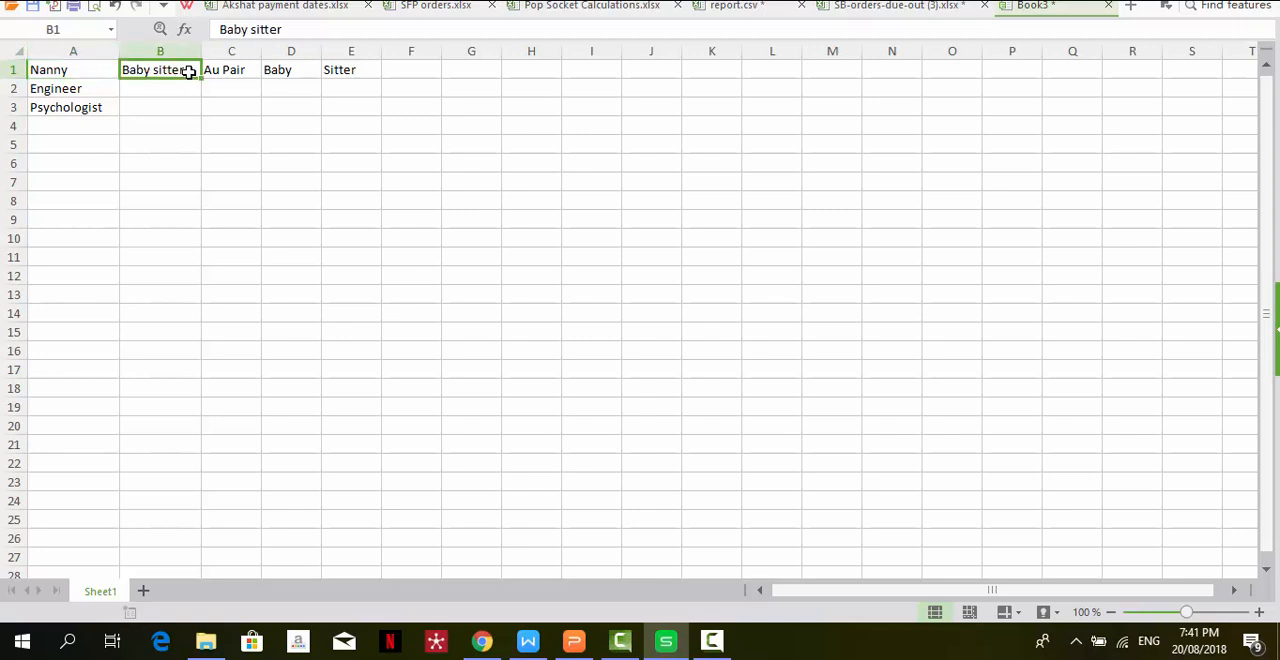
click(237, 70)
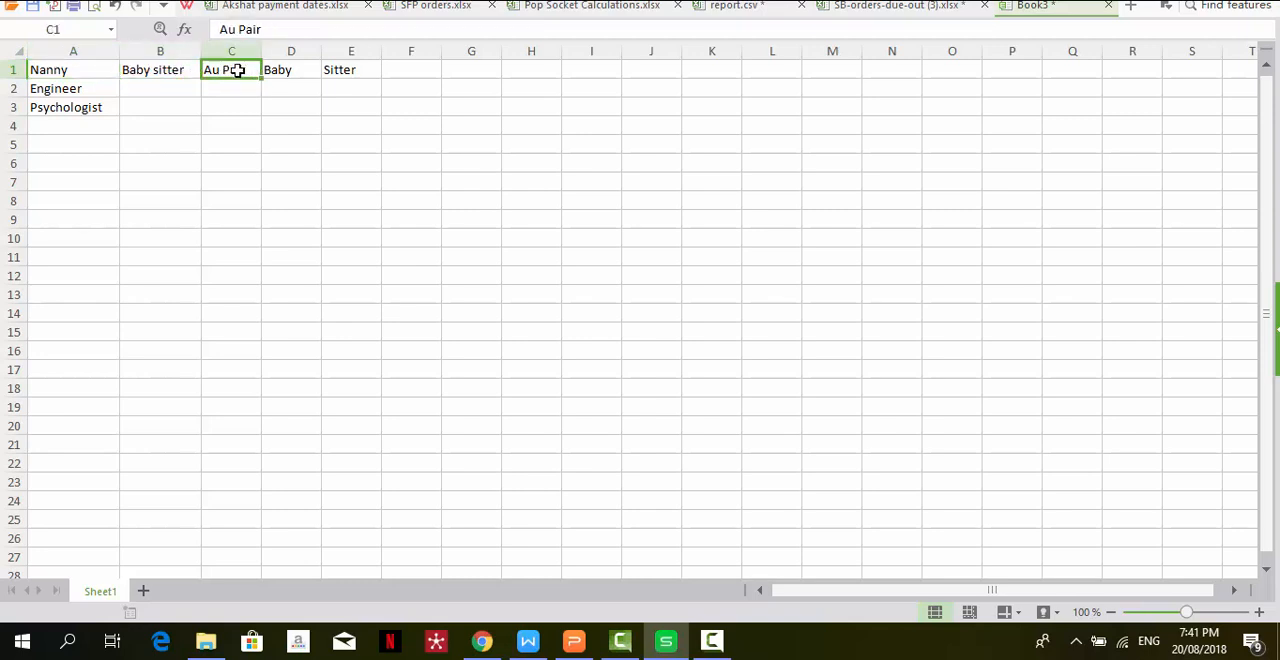
click(286, 75)
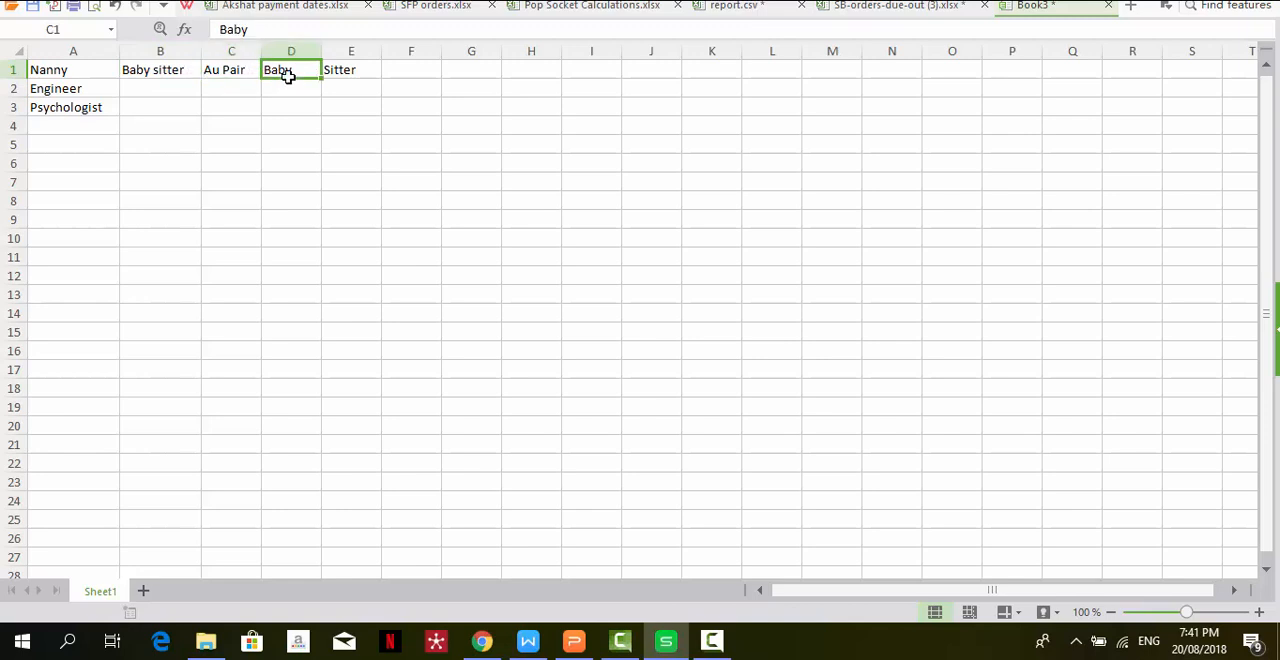
click(352, 72)
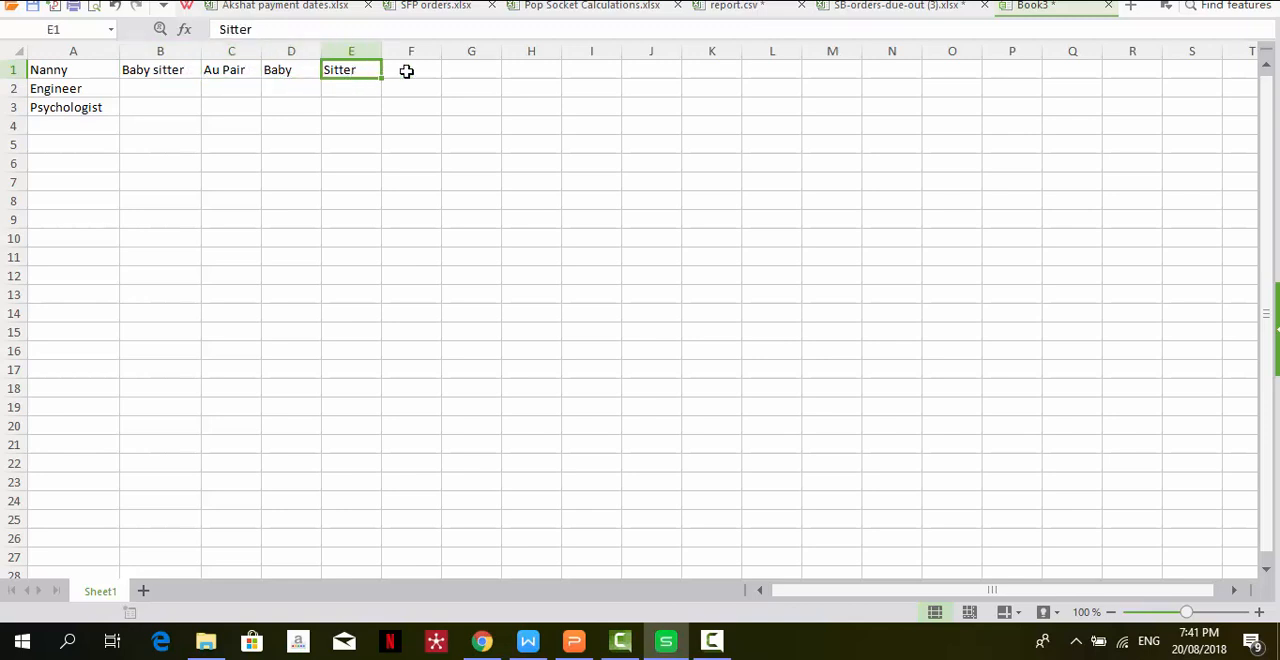
click(709, 72)
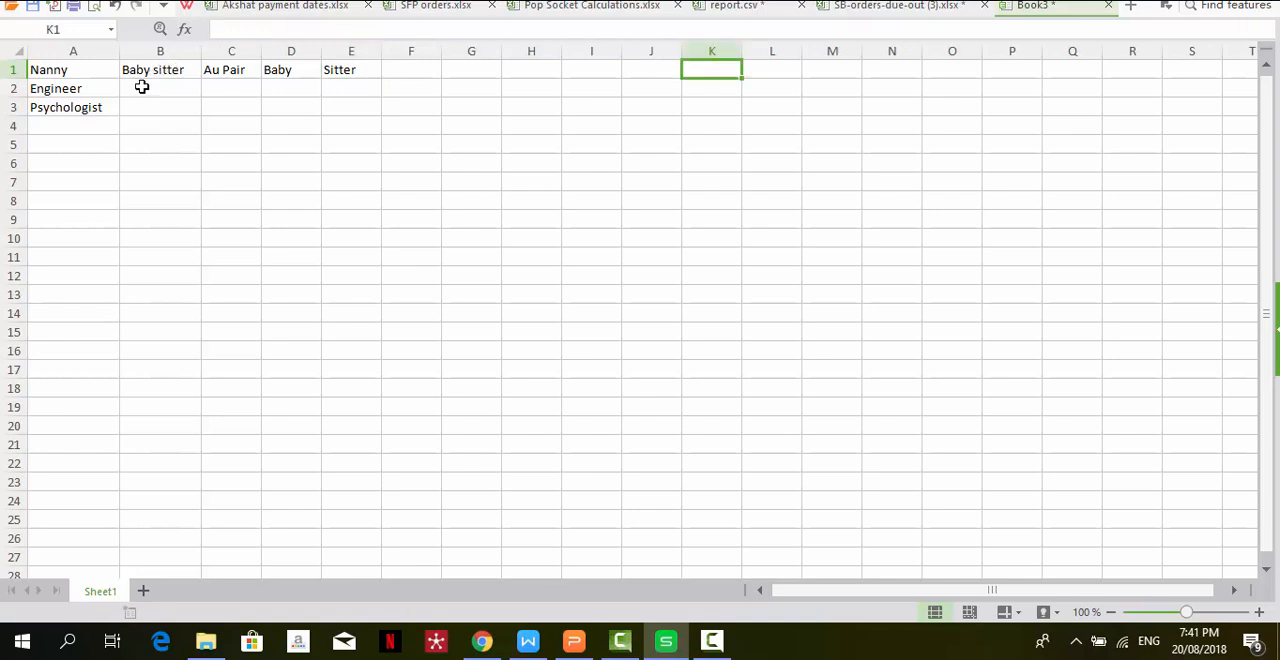
- Enter Chemical in B2 and Electrical in C2 as keywords for the Engineer row
click(145, 88)
text(Chen)
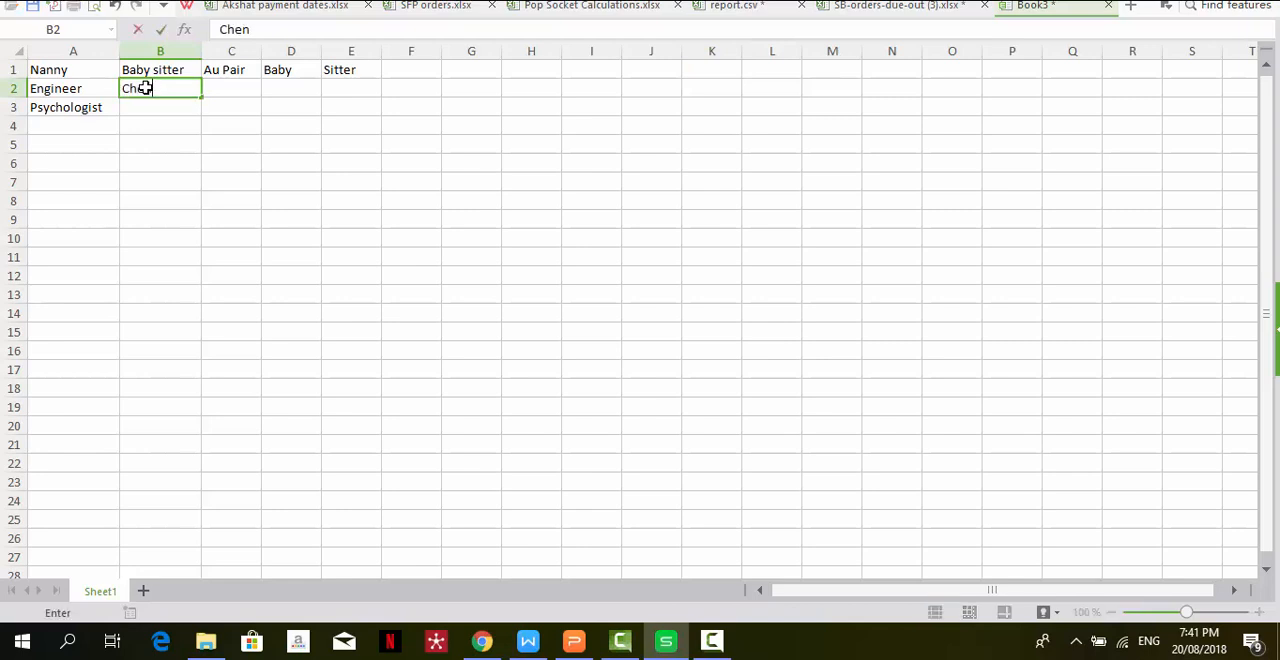
key(BackSpace)
text(mis)
key(BackSpace)
text(cal)
key(Tab)
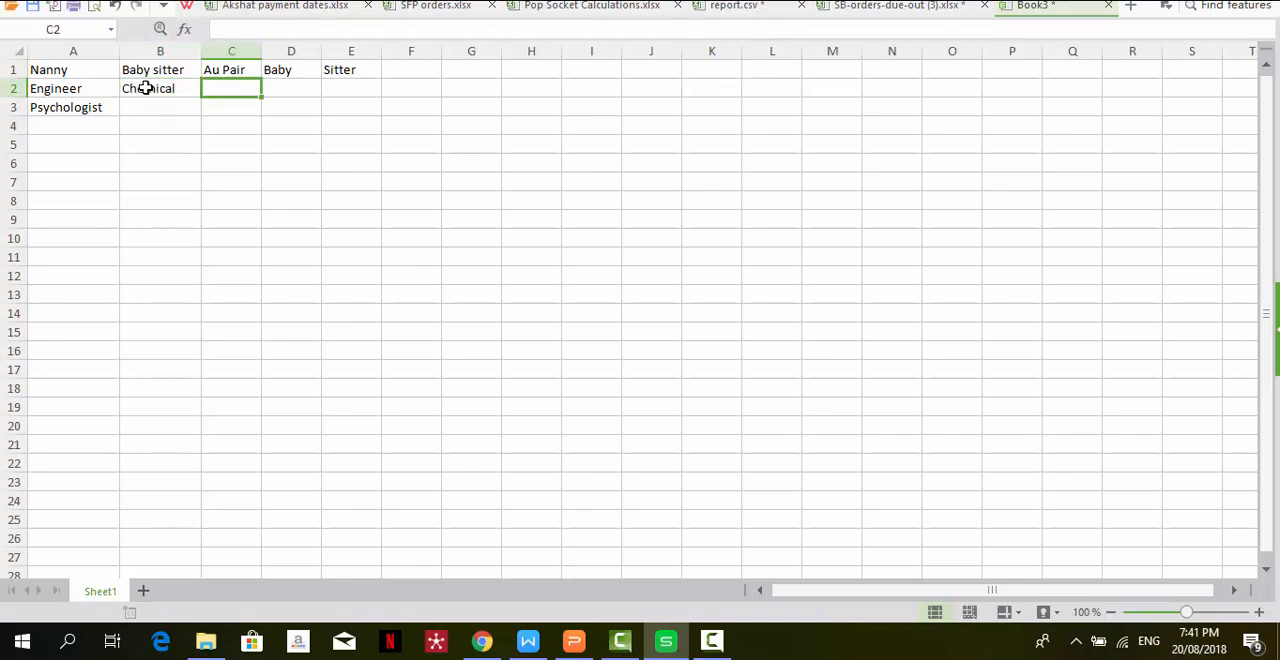
text(Electr)
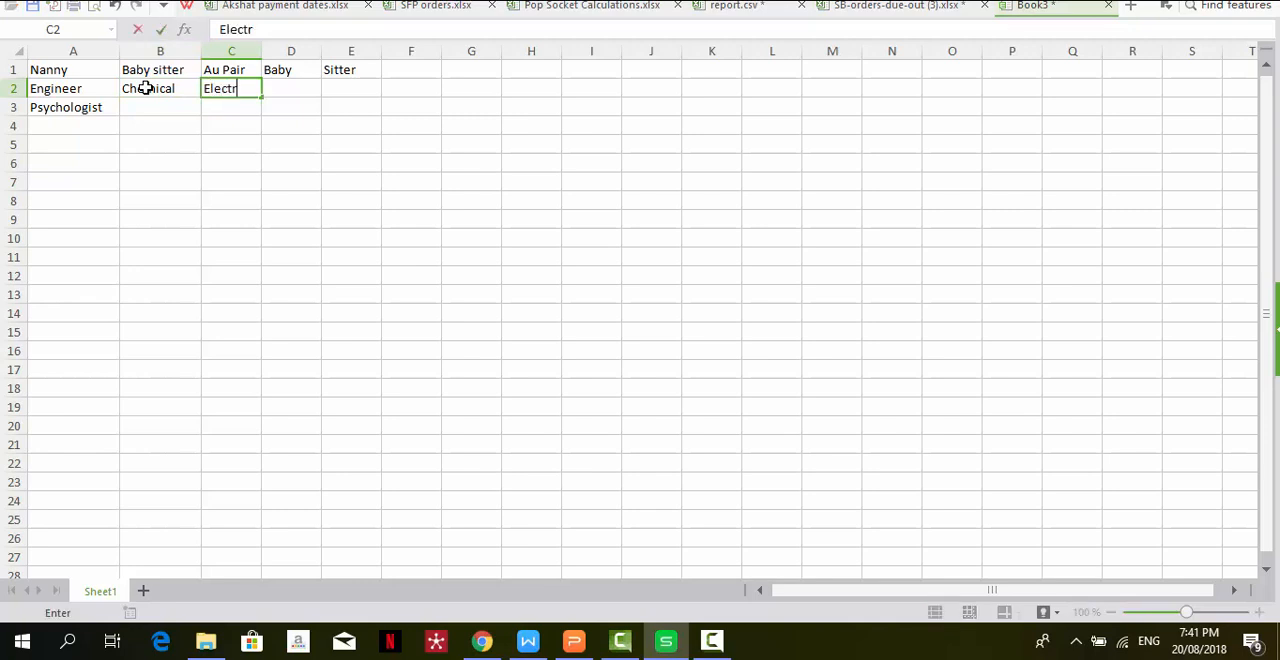
text(ical)
key(Return)
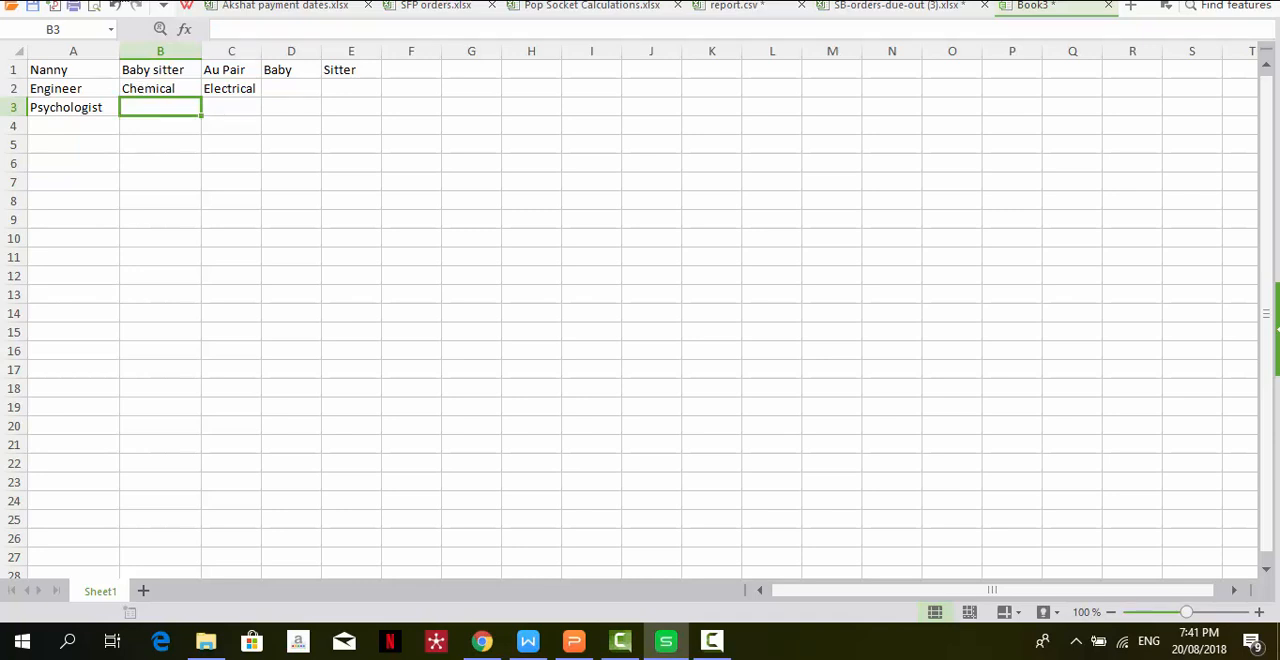
- Set up saving the workbook as Job Title in CSV (Comma delimited) format, and cancel without saving
click(90, 0)
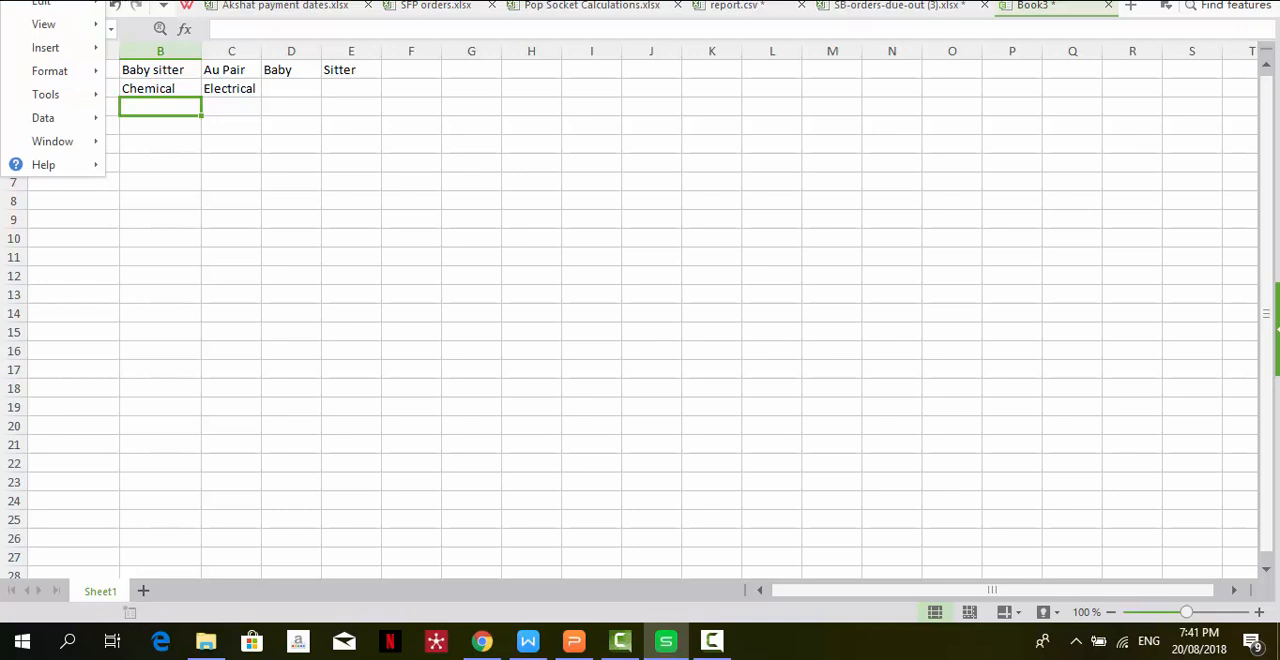
mouse_move(42, 0)
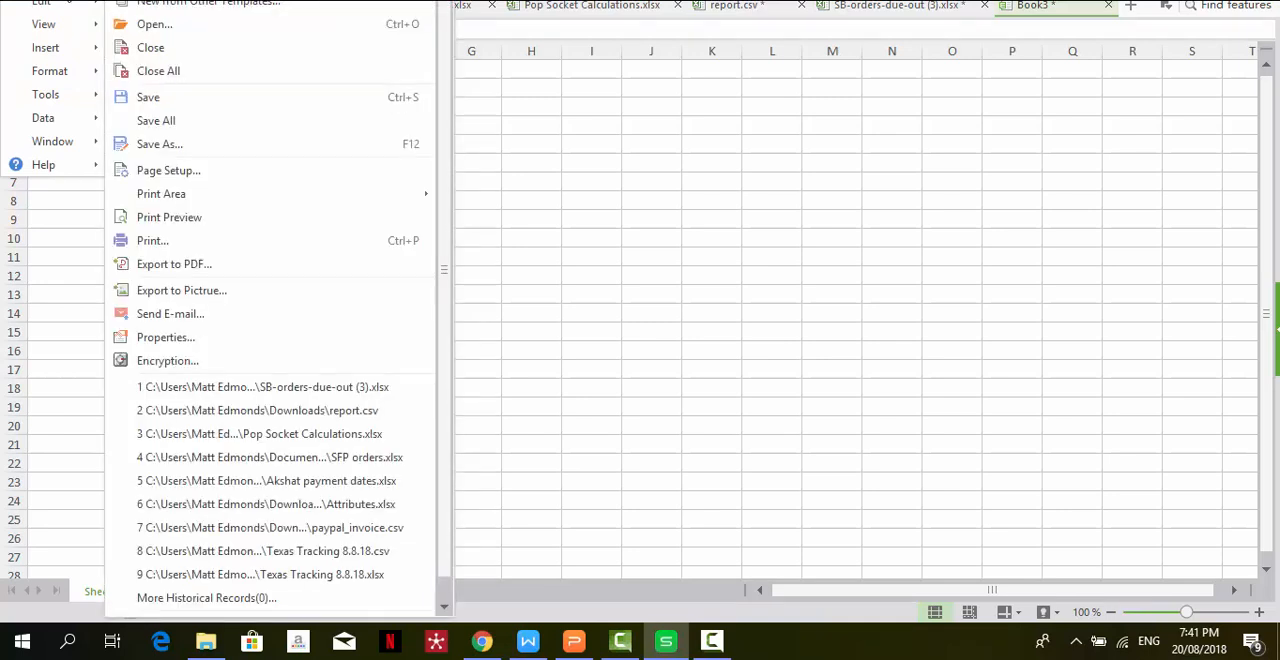
click(214, 148)
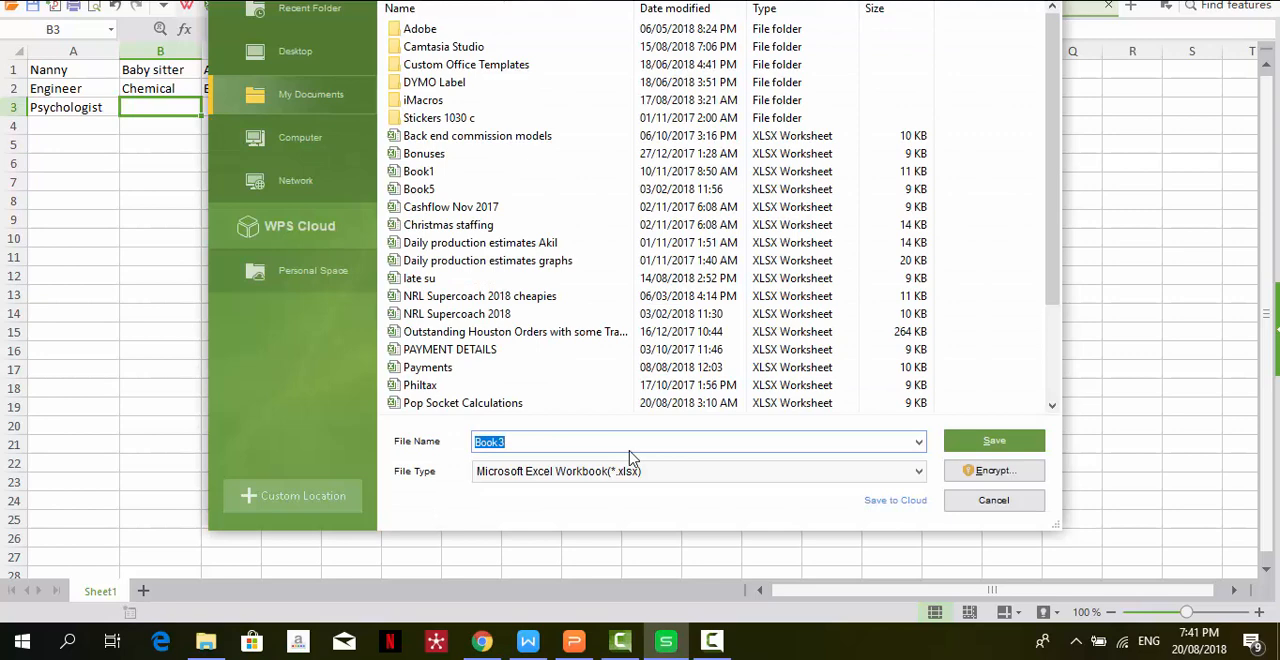
text(Job Title)
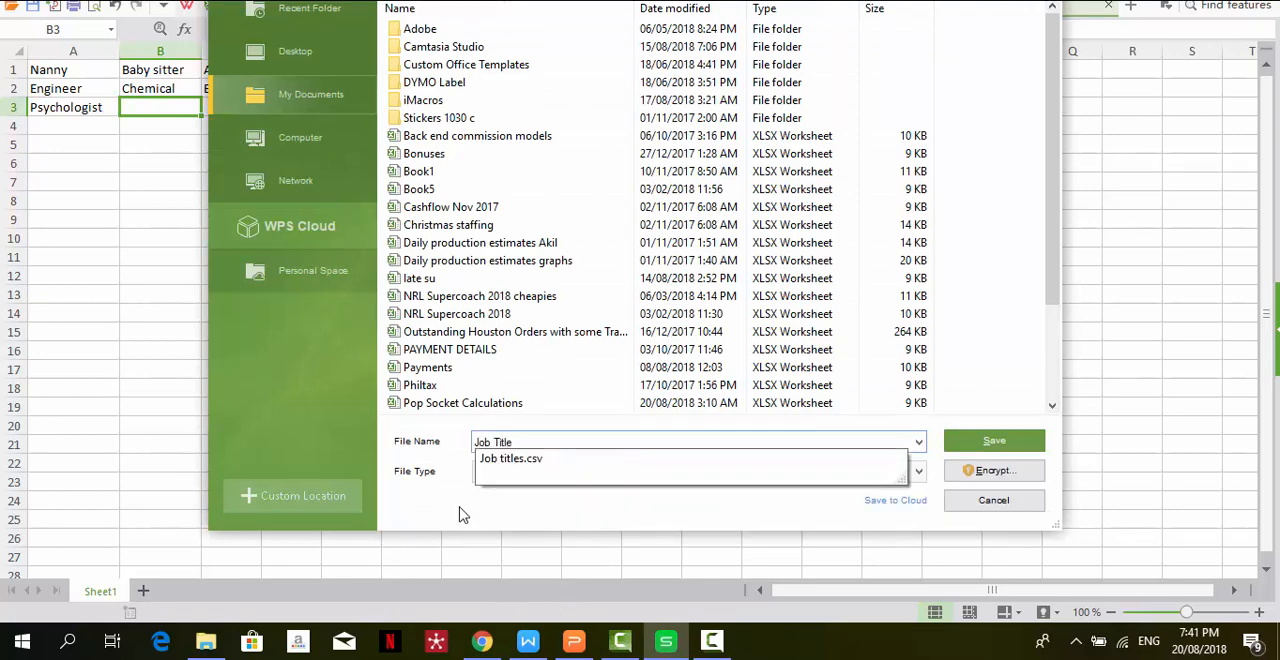
click(447, 512)
click(670, 476)
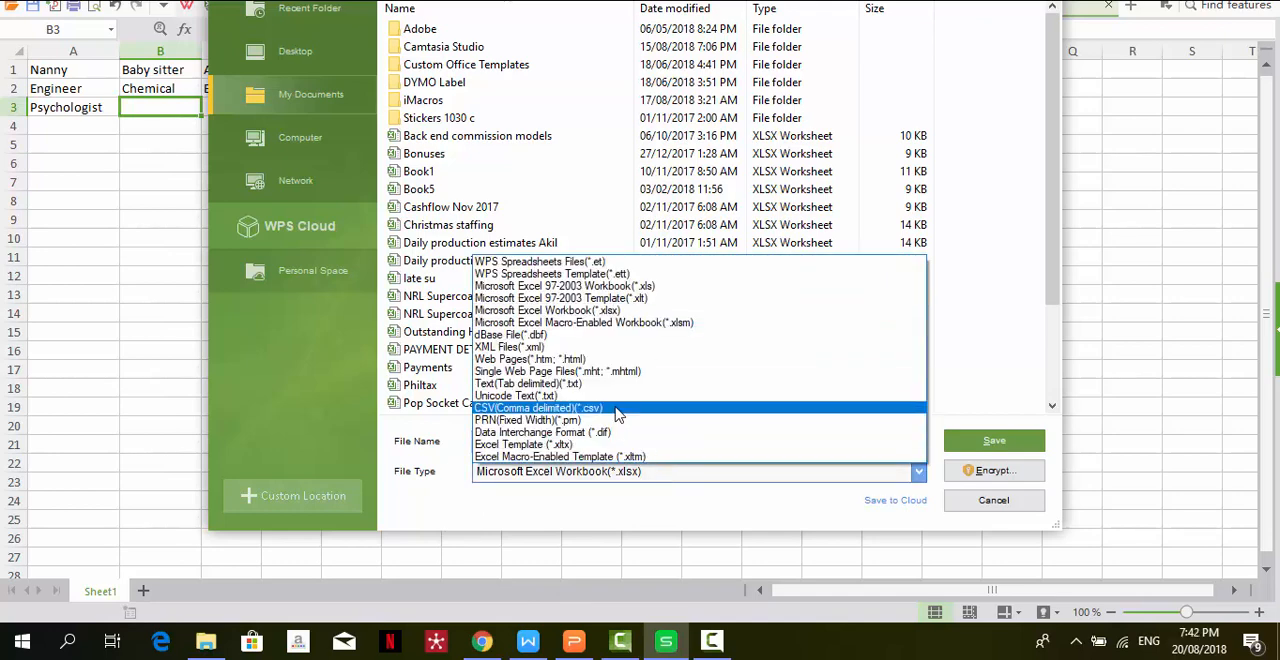
click(618, 410)
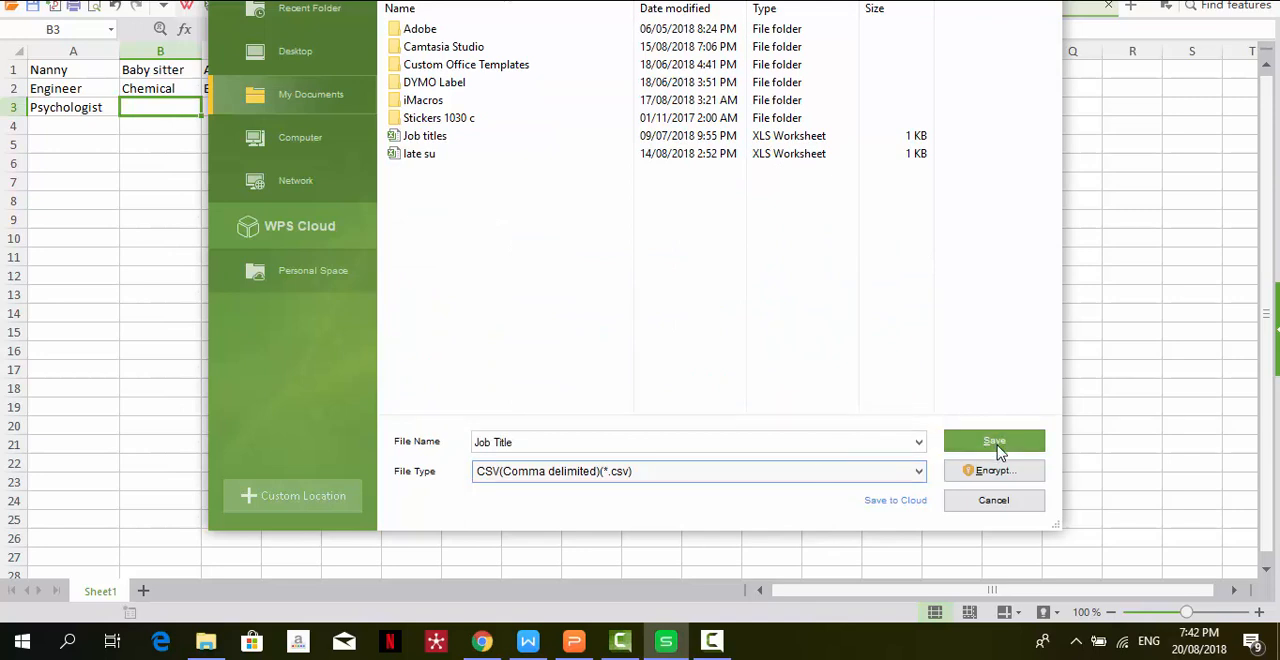
click(994, 501)
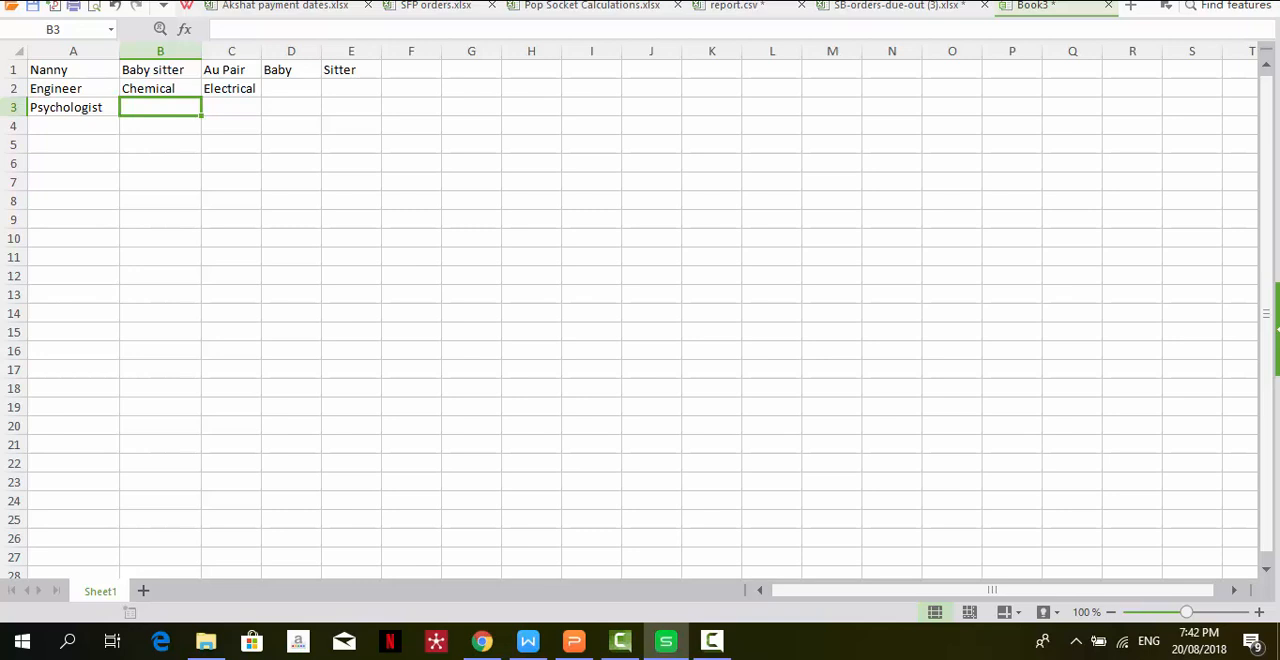
- Switch to the template form in the browser and review the wording of Default Collection Descriptions 1 and 2, including the <product> placeholder
click(91, 70)
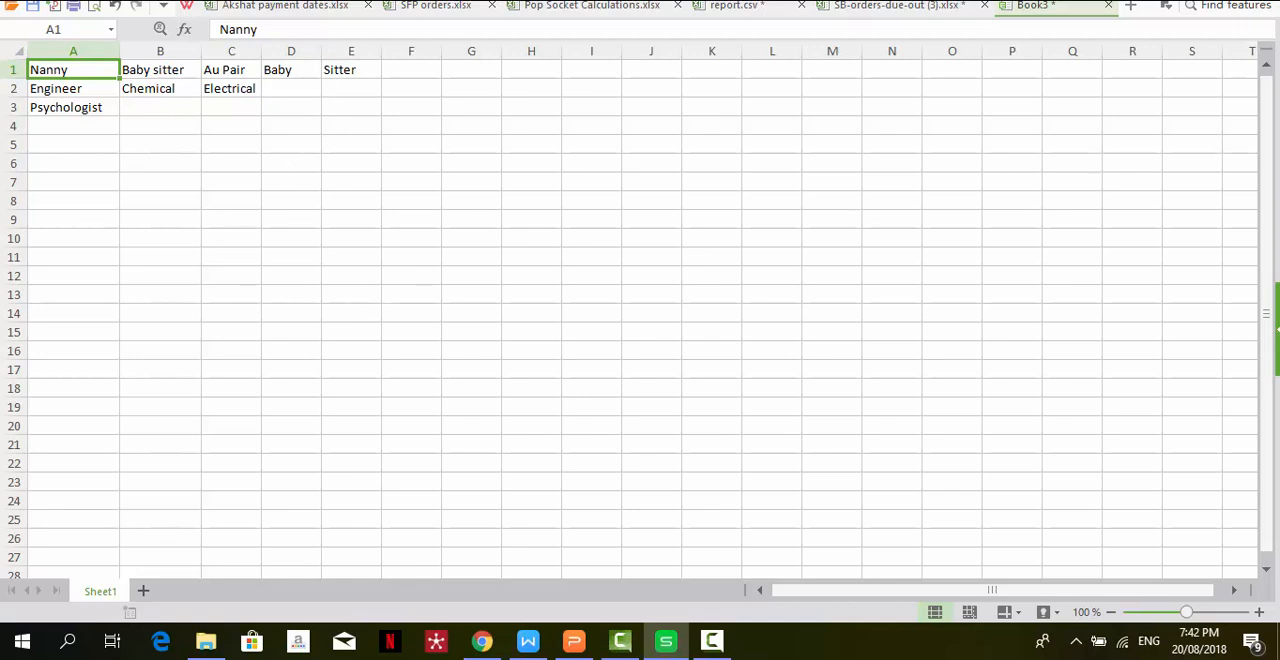
key(alt+Tab)
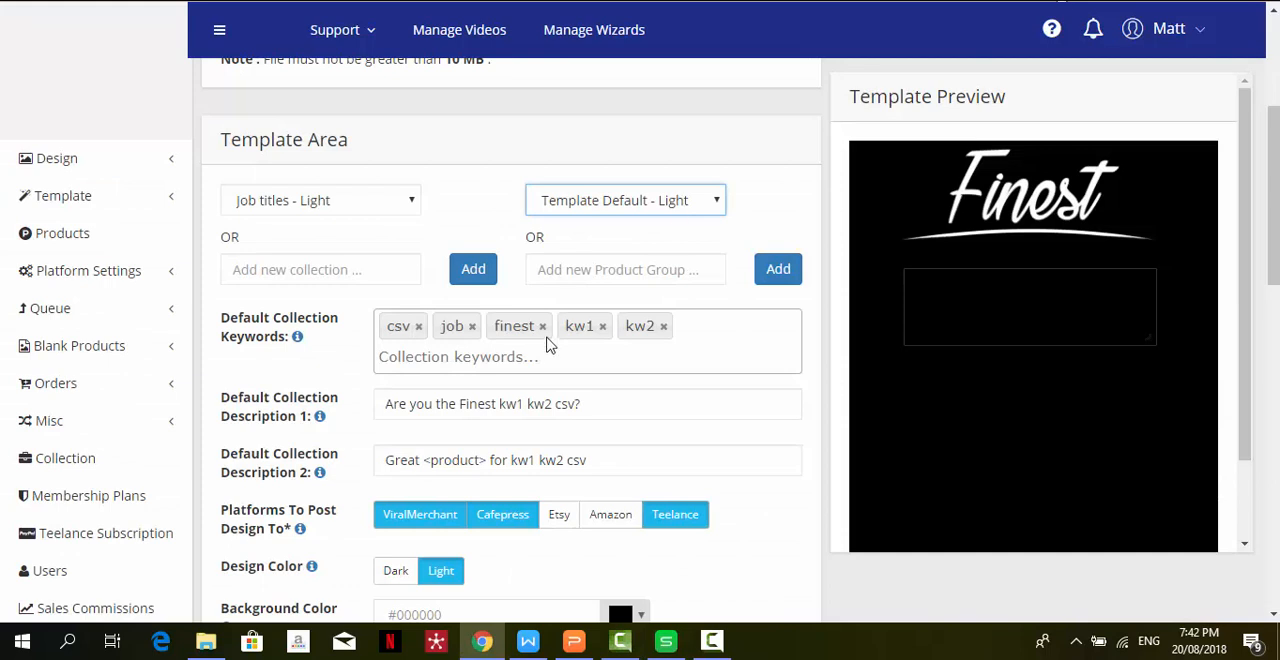
click(585, 413)
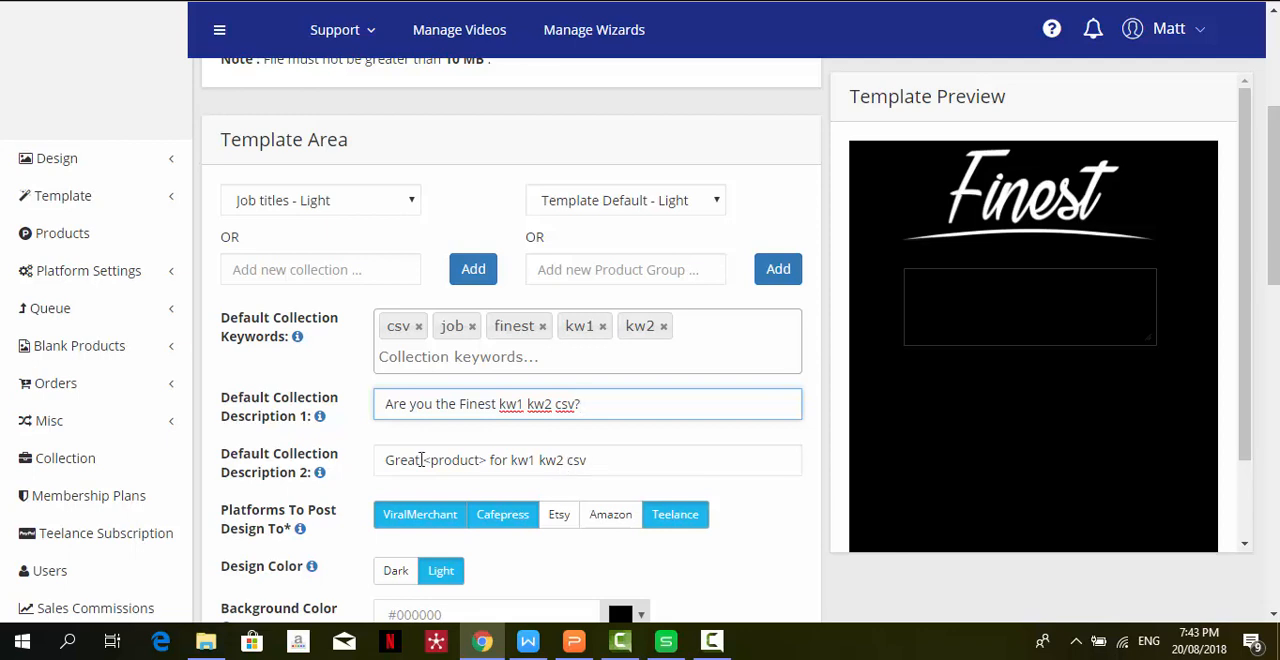
drag(489, 461, 425, 460)
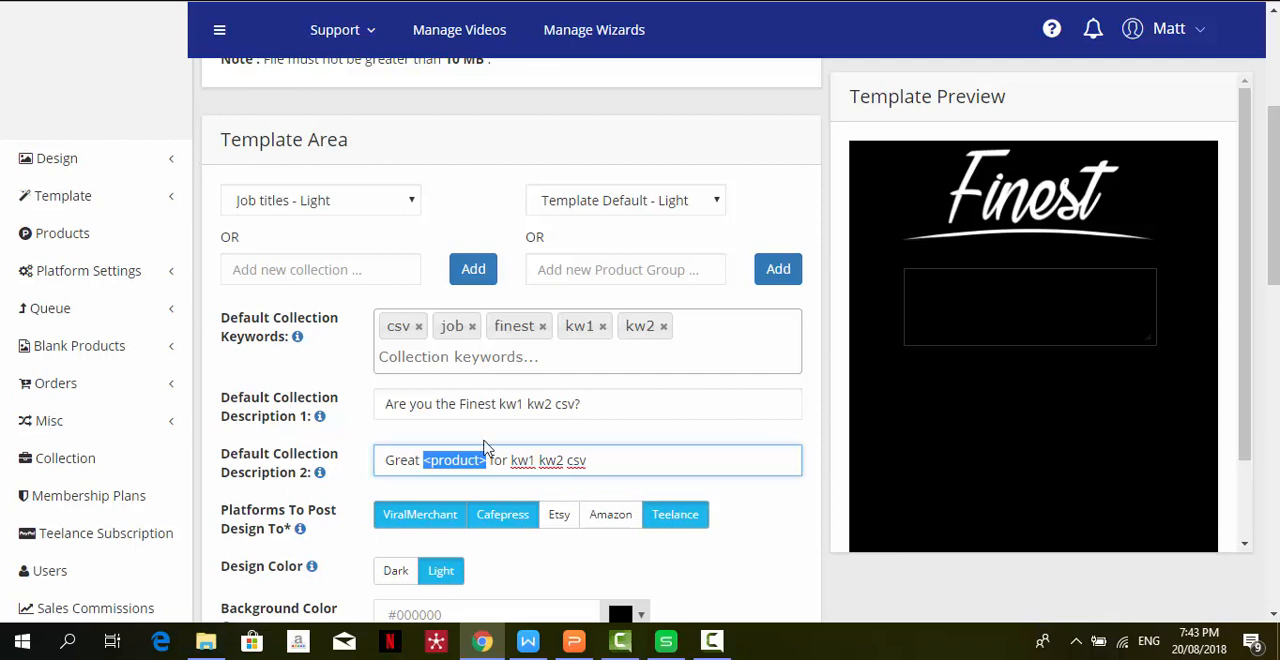
click(388, 464)
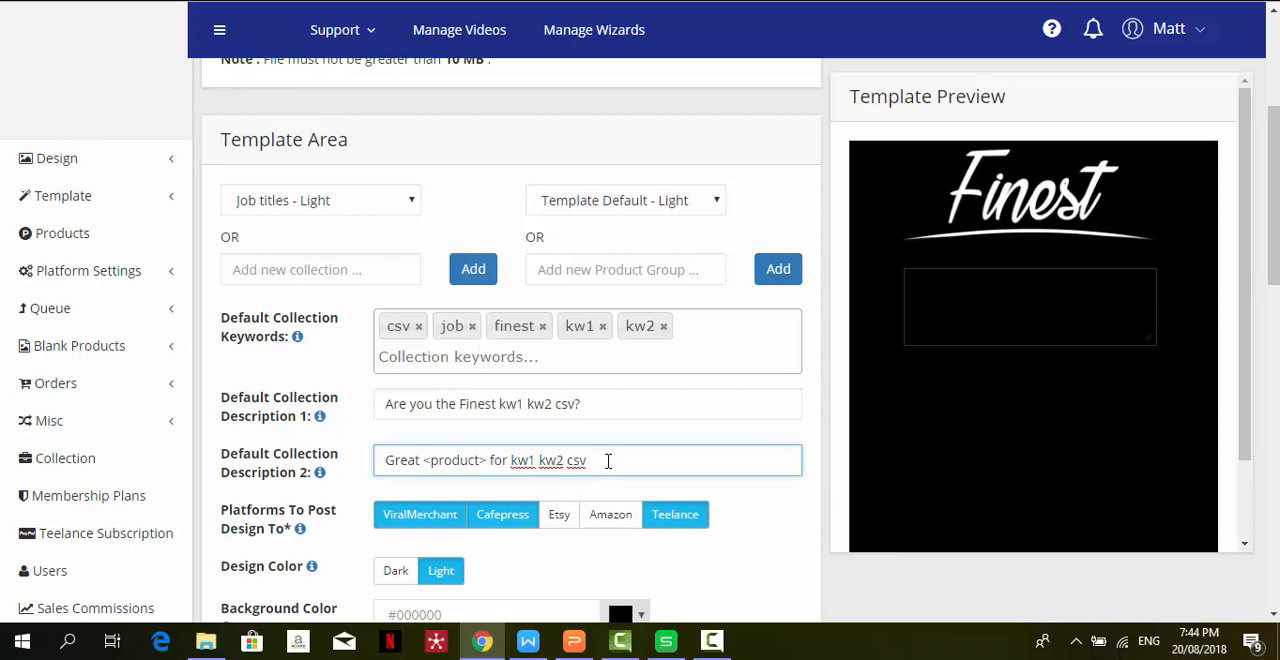
click(606, 404)
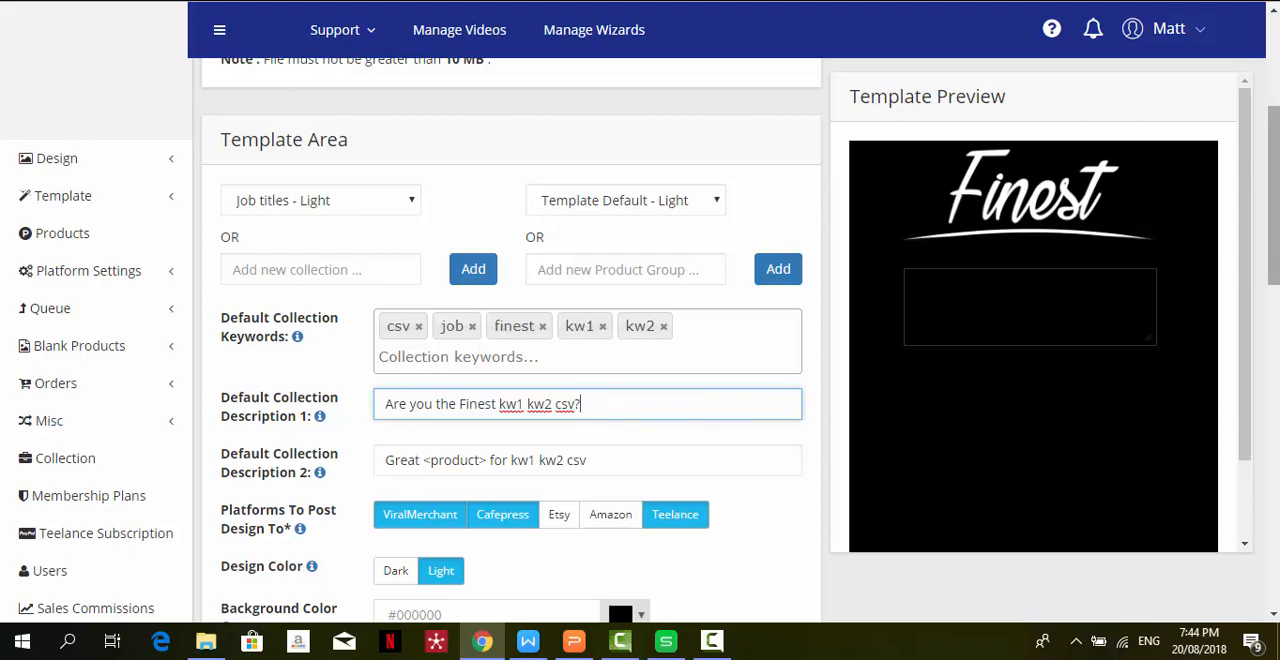
- Add Etsy and Amazon to the platforms the design is posted to
scroll(1119, 266, down, 3)
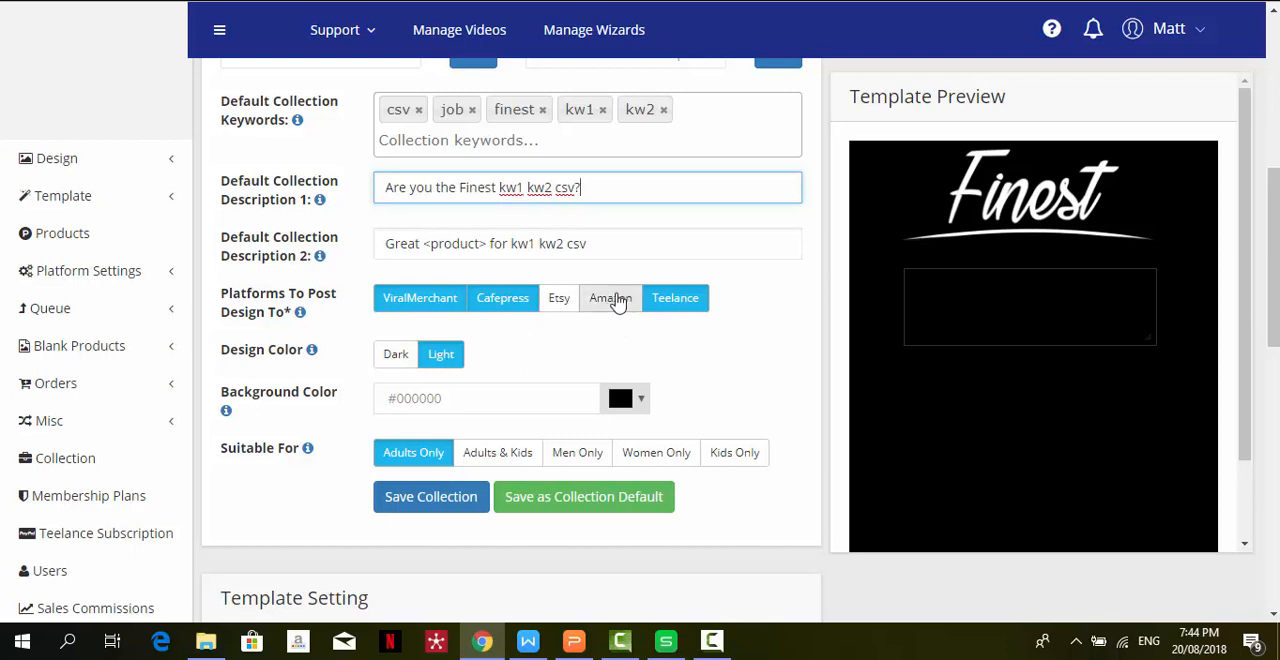
click(557, 305)
click(610, 306)
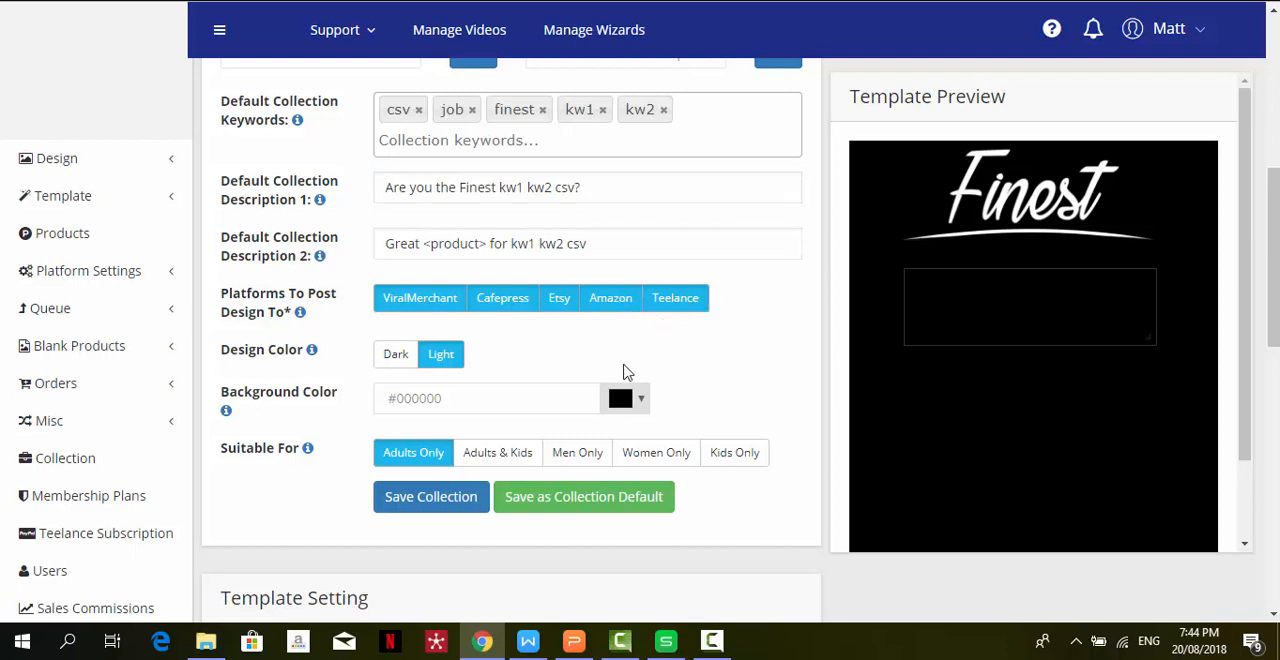
- Switch the design color to Dark and back to Light, and choose dark blue #1a3a4d as the background color
click(396, 366)
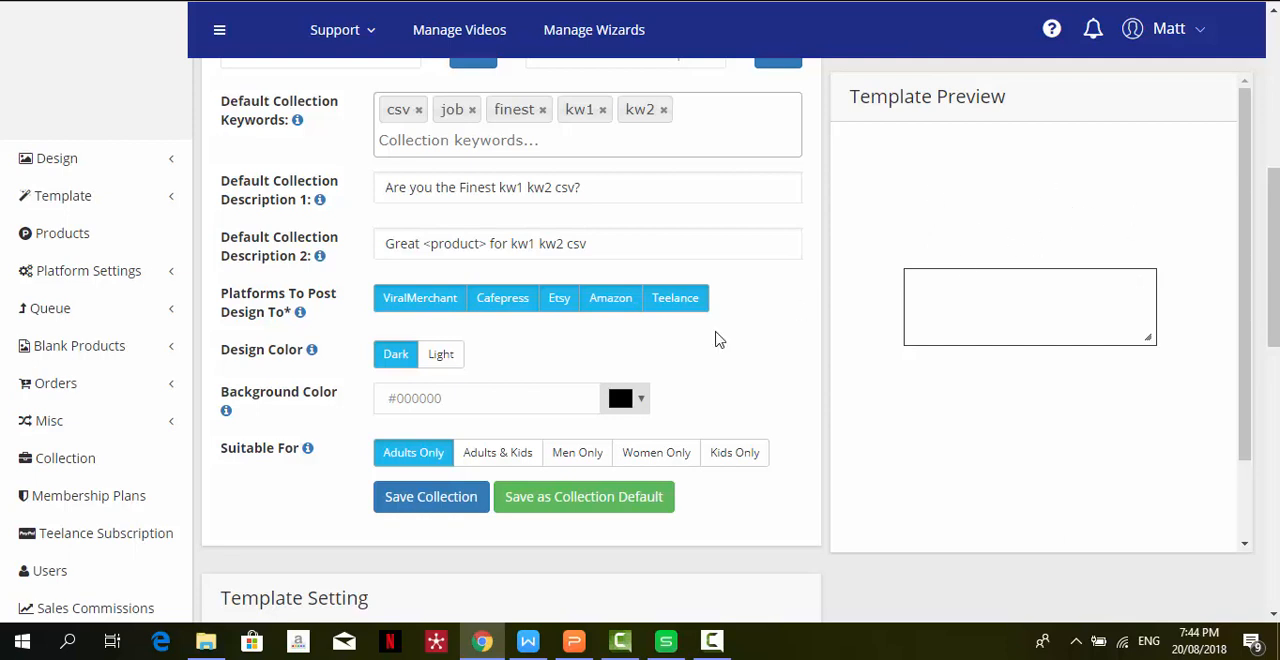
click(441, 357)
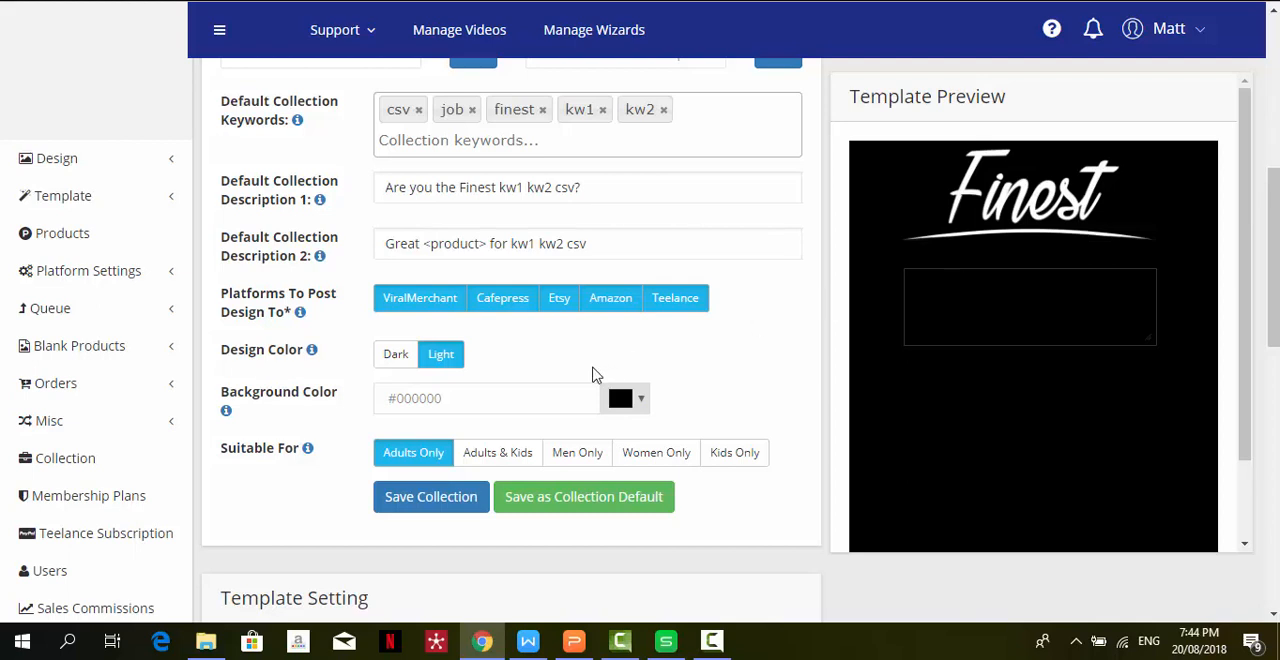
click(644, 404)
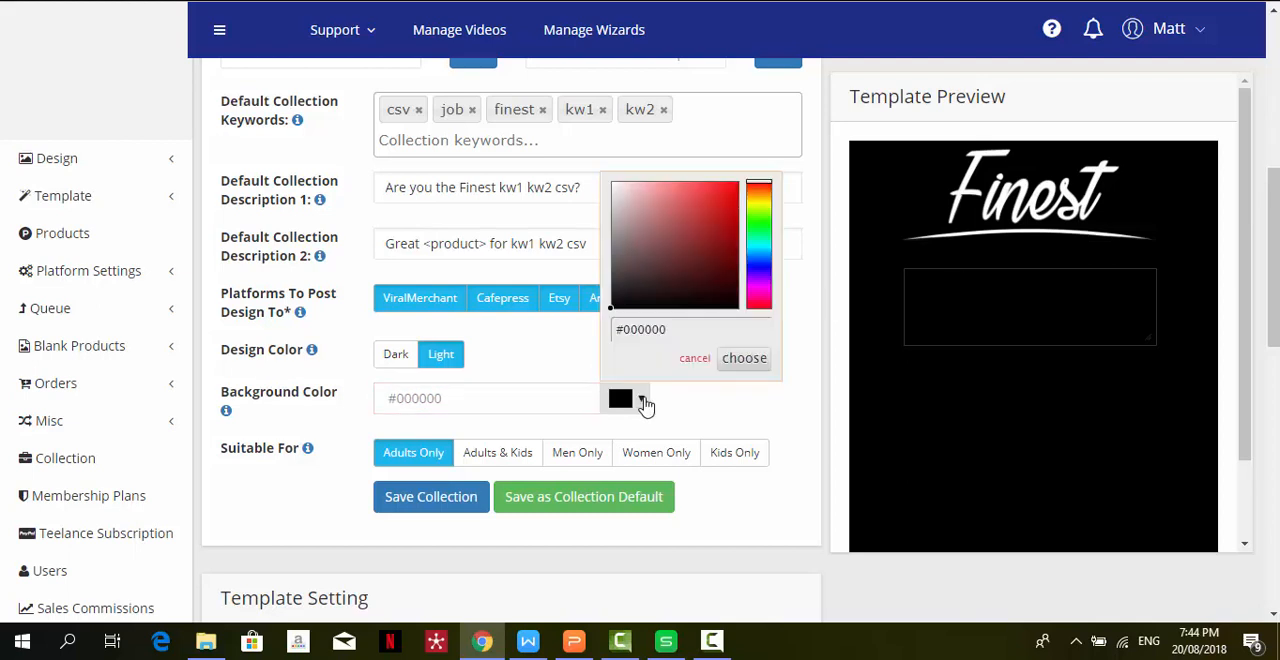
click(759, 252)
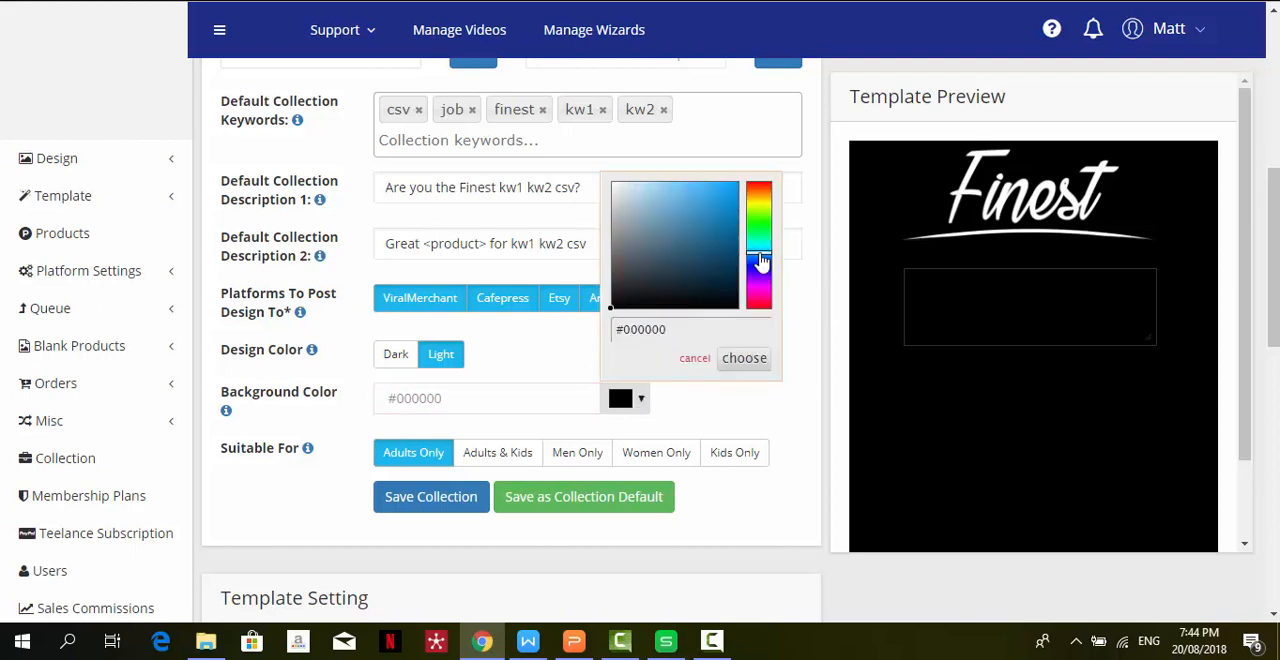
click(694, 270)
click(742, 359)
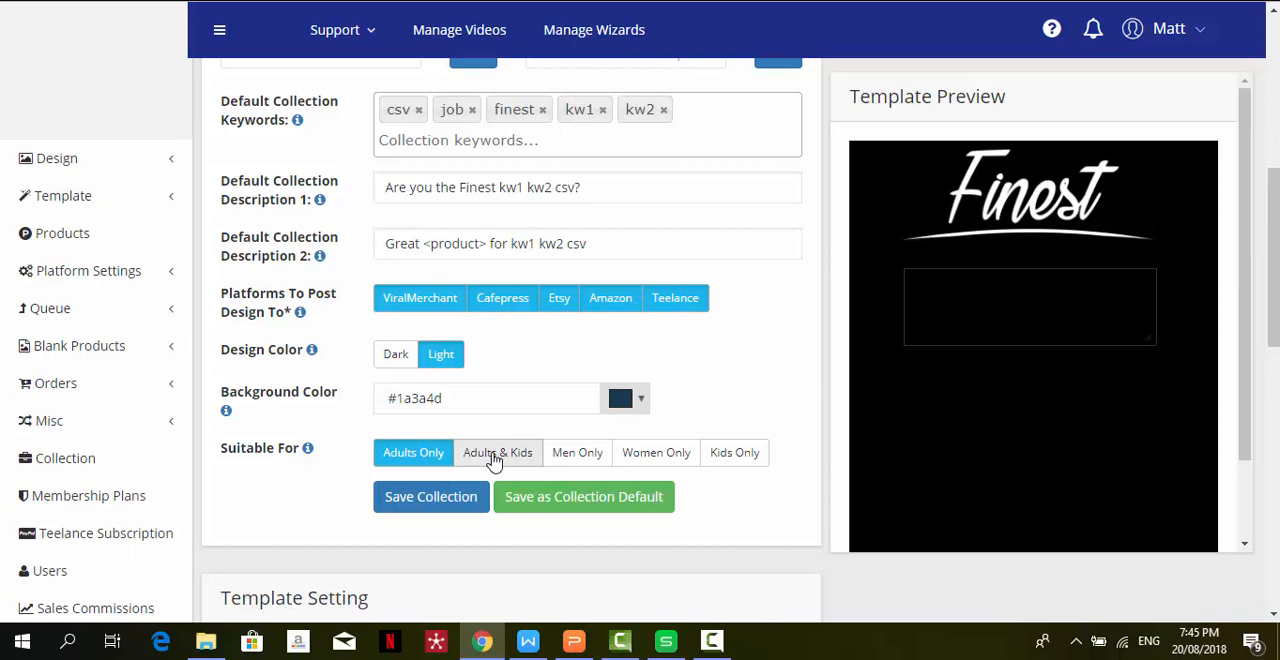
- Save the collection settings, and also save them as the collection default
click(433, 497)
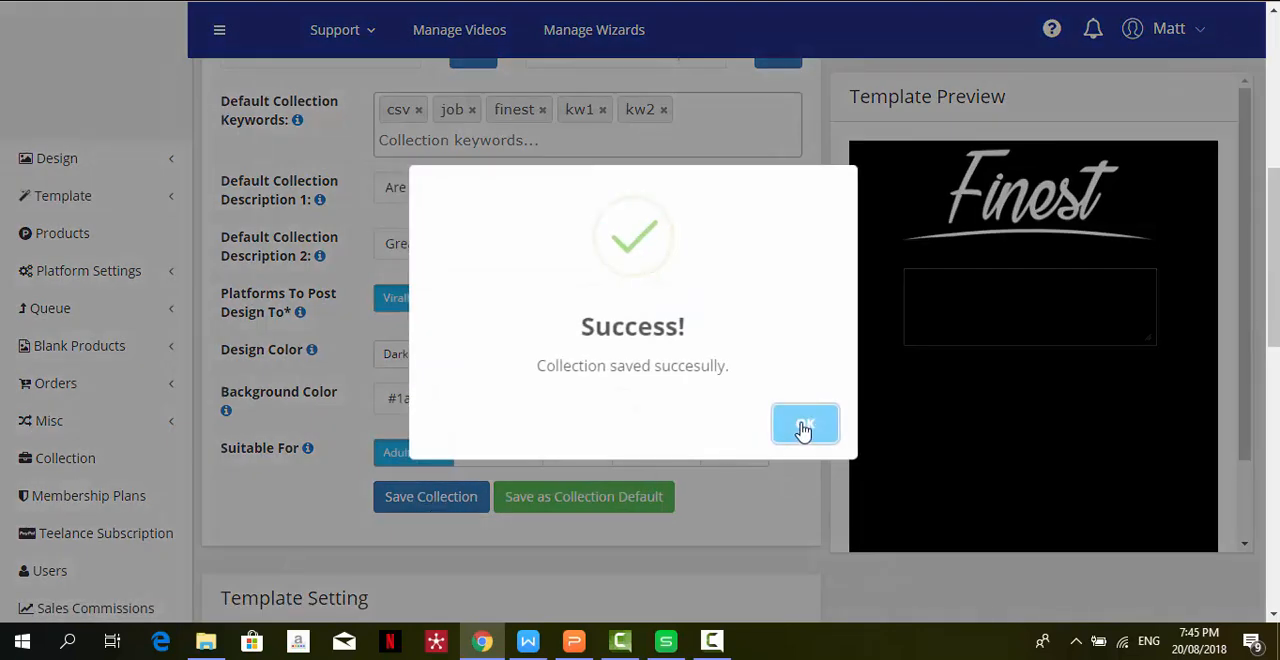
click(803, 427)
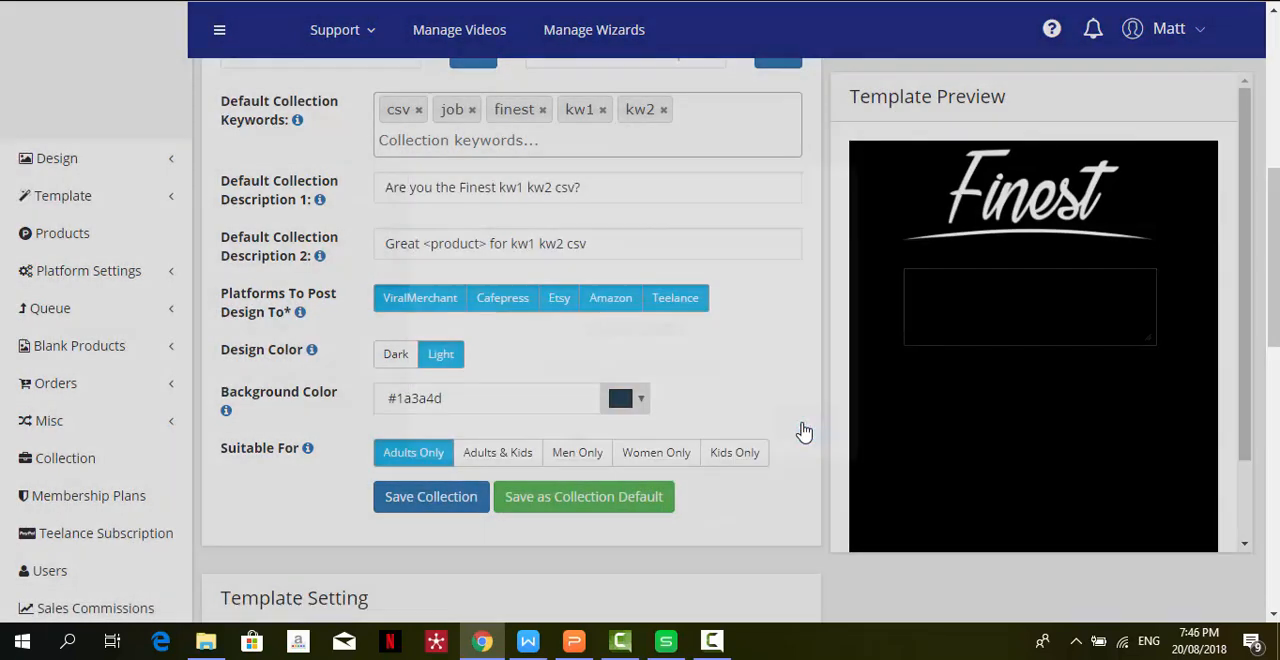
click(578, 515)
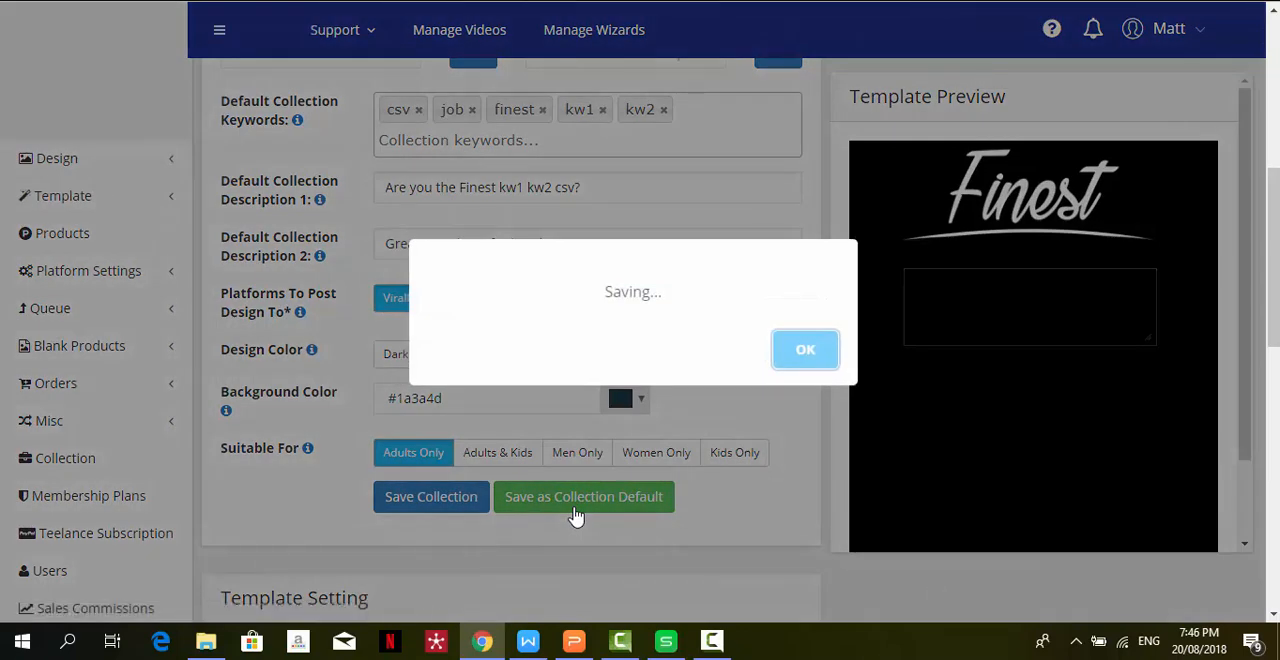
click(810, 429)
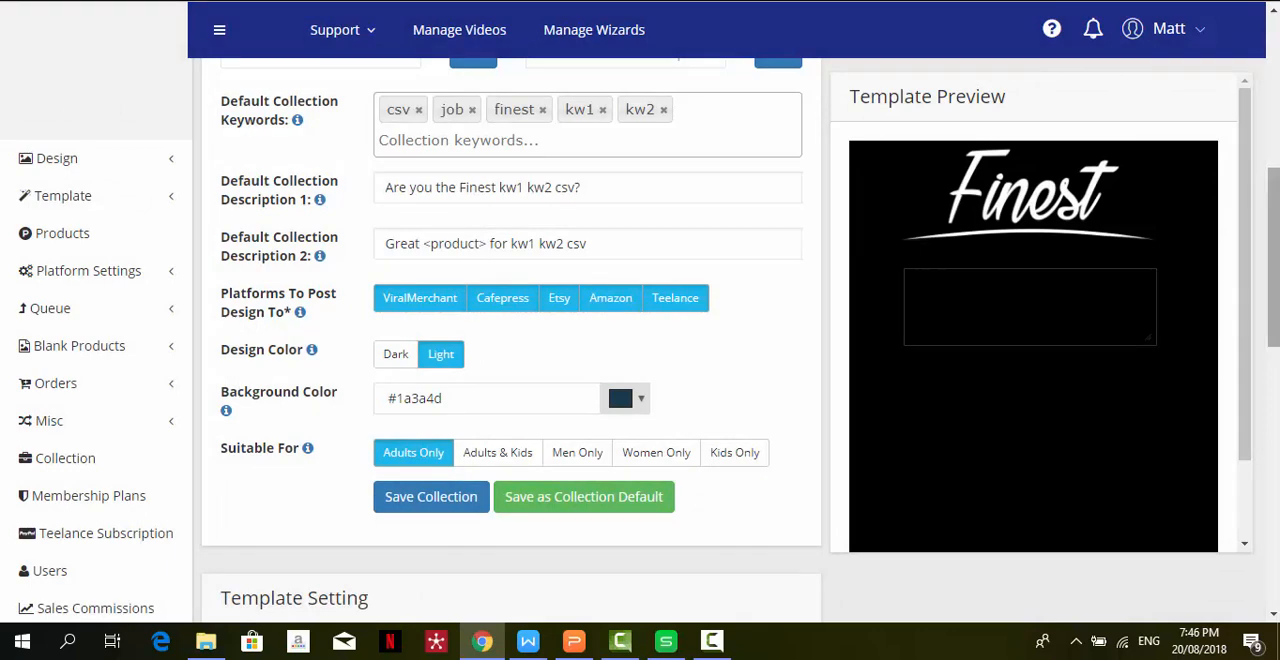
- Change the Template Title to "Finest csv Job Title kw1 kw2"
drag(1275, 275, 1276, 419)
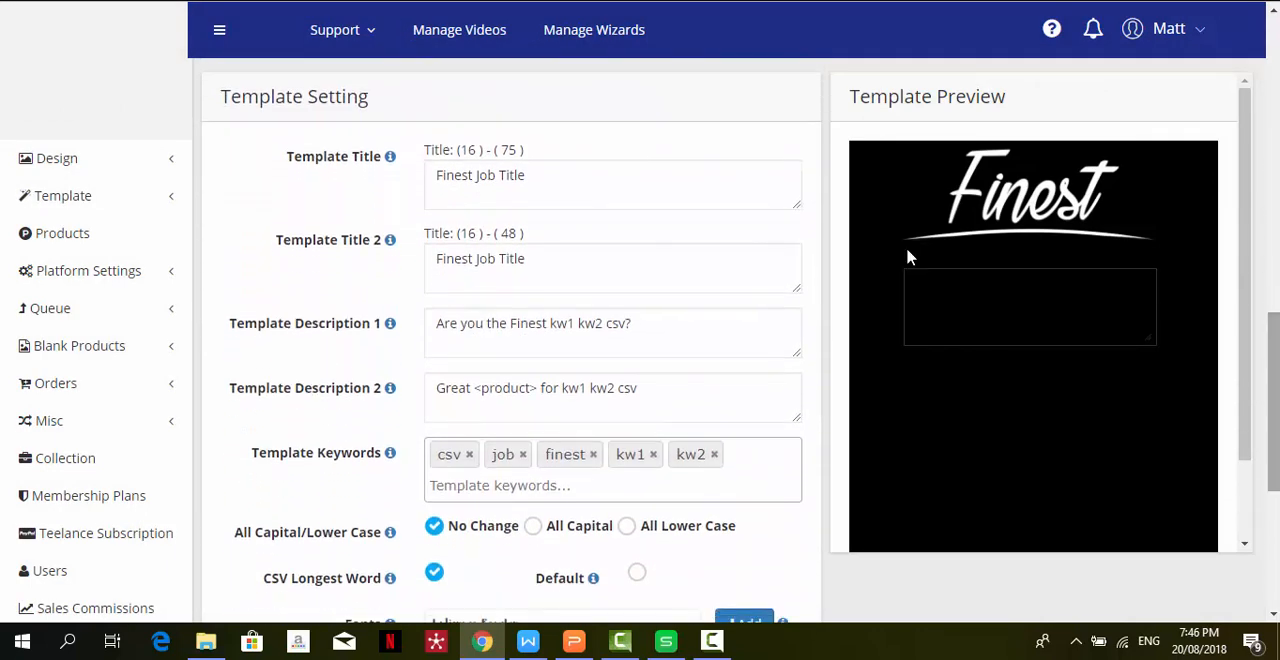
click(546, 177)
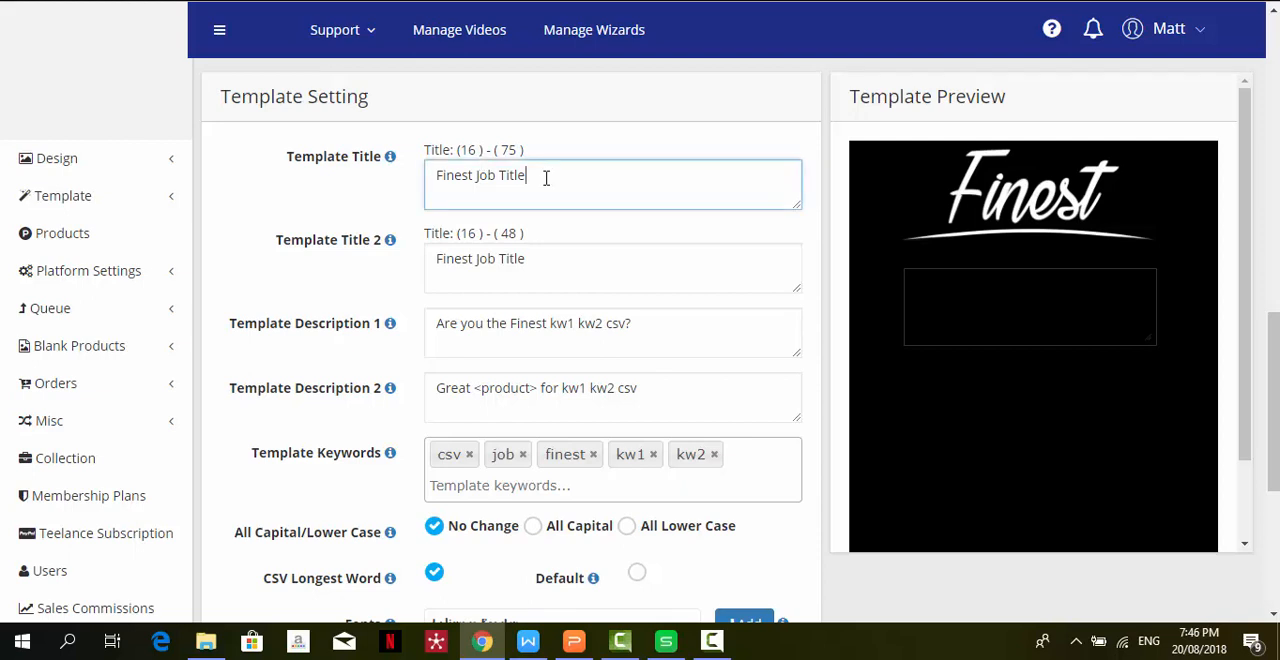
click(477, 178)
text(csv)
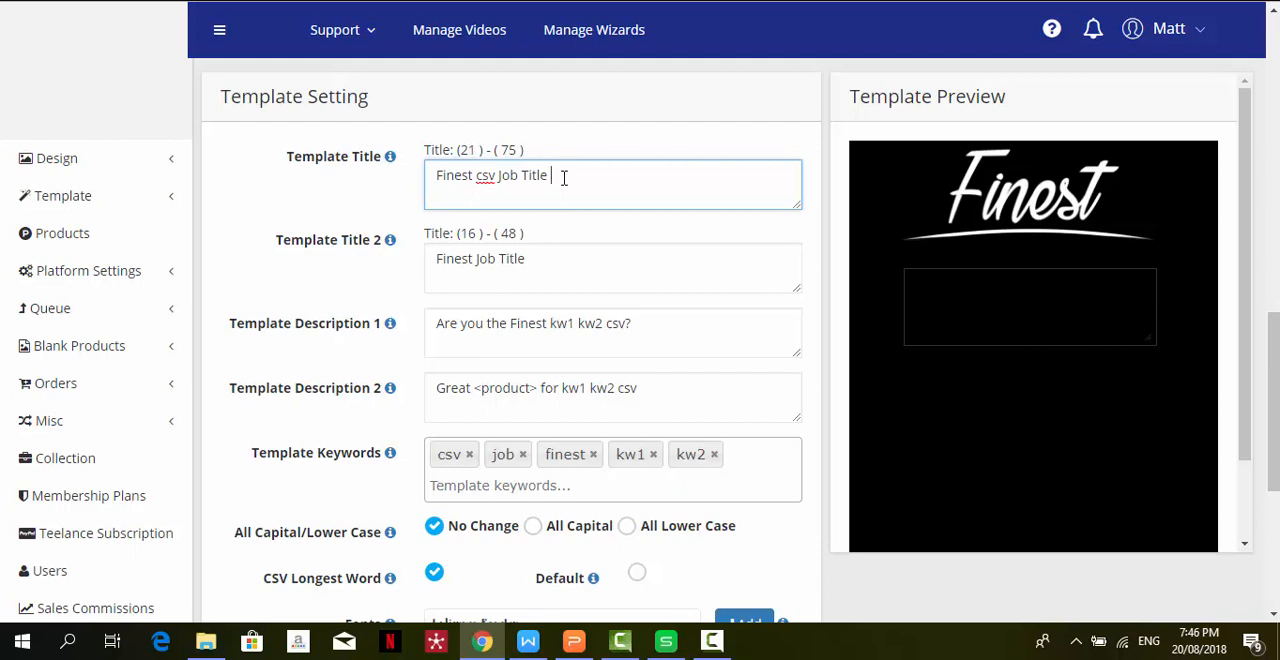
text(kw1 kw2)
- Change Template Title 2 to "Finest csv Job Title kw1 kw2" as well
click(585, 258)
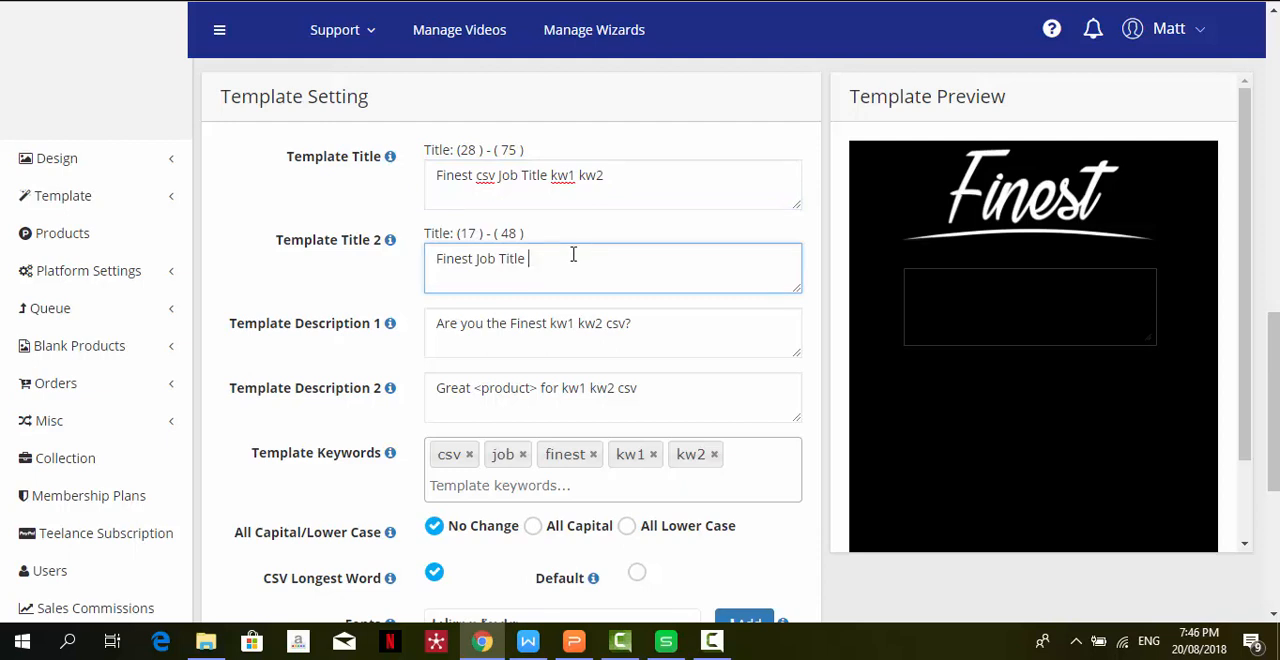
click(476, 259)
text(csv)
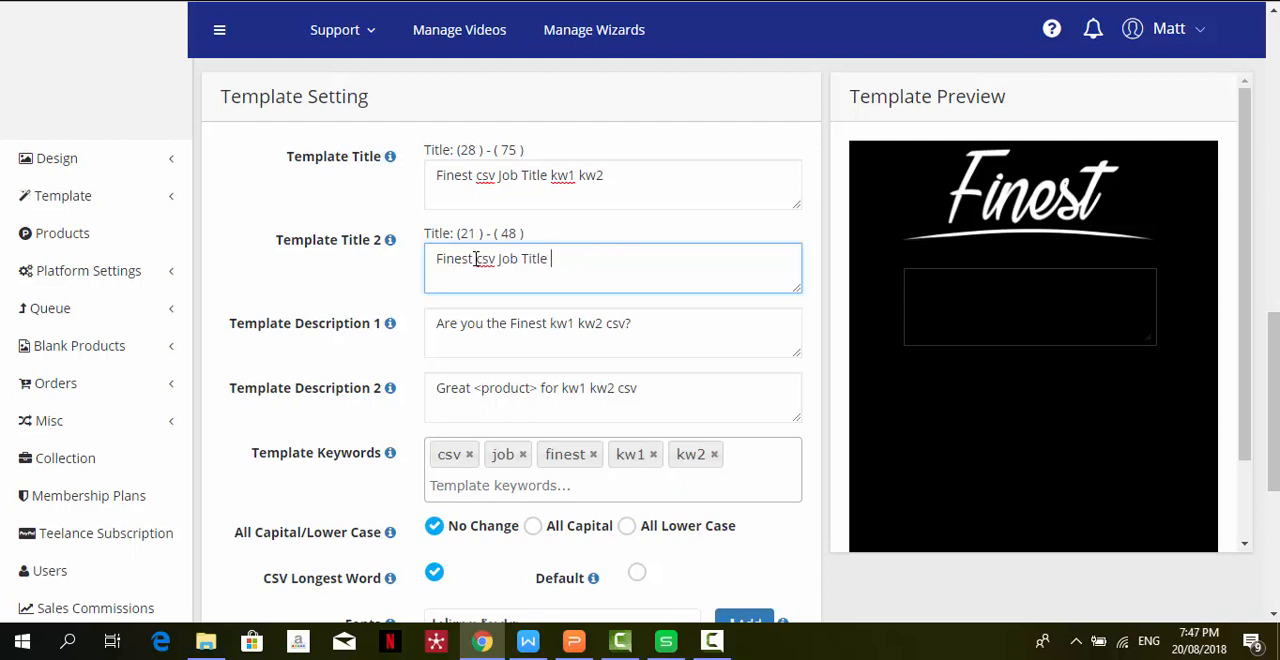
text( kw1)
text(kw2)
- Review the template descriptions, keywords and CSV settings, and look at the job-title spreadsheet before returning to the template form
click(672, 326)
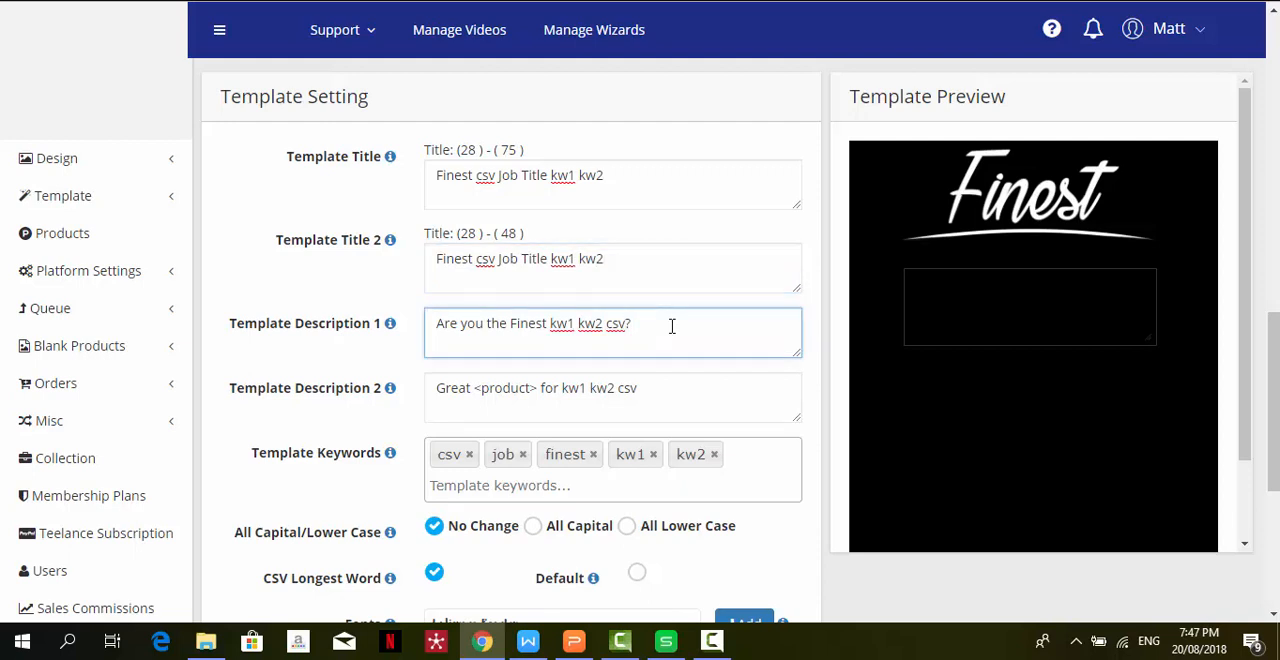
click(687, 393)
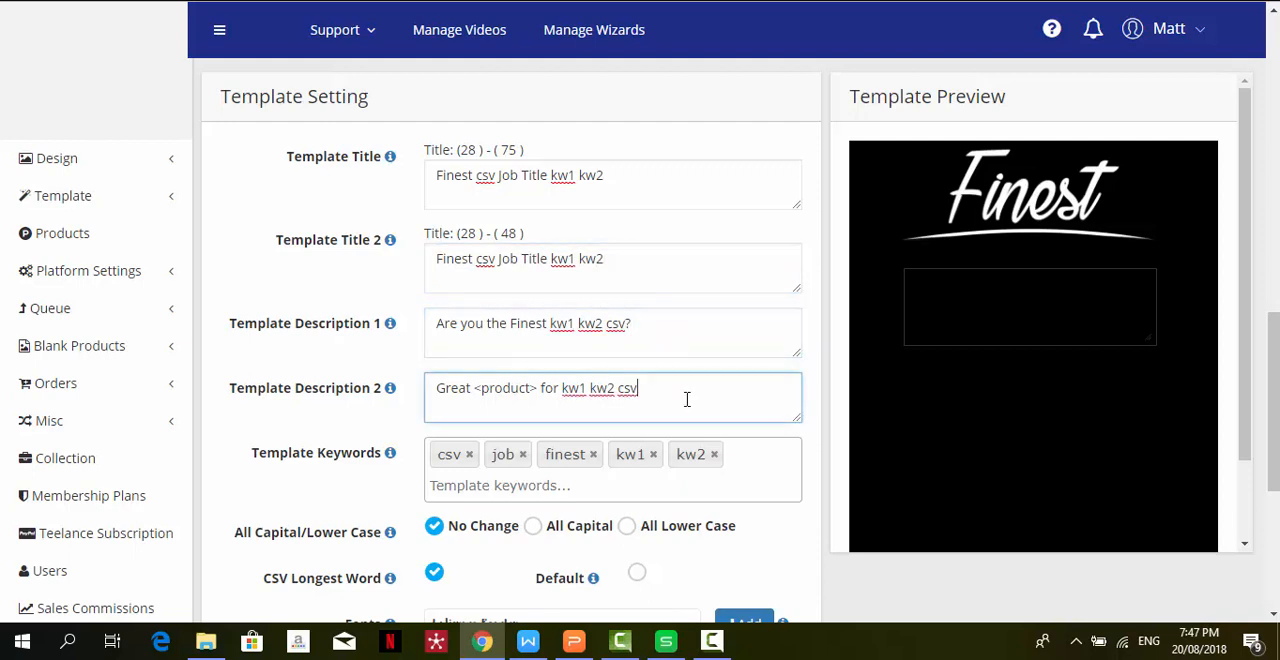
click(755, 475)
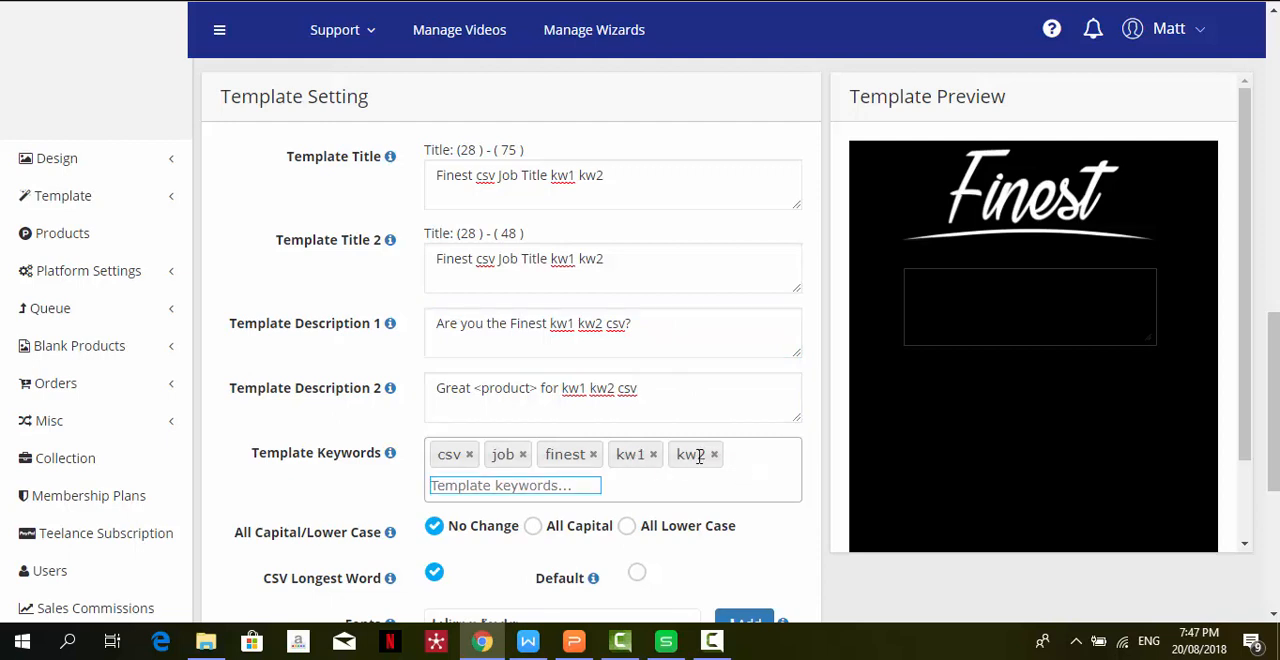
scroll(690, 160, down, 3)
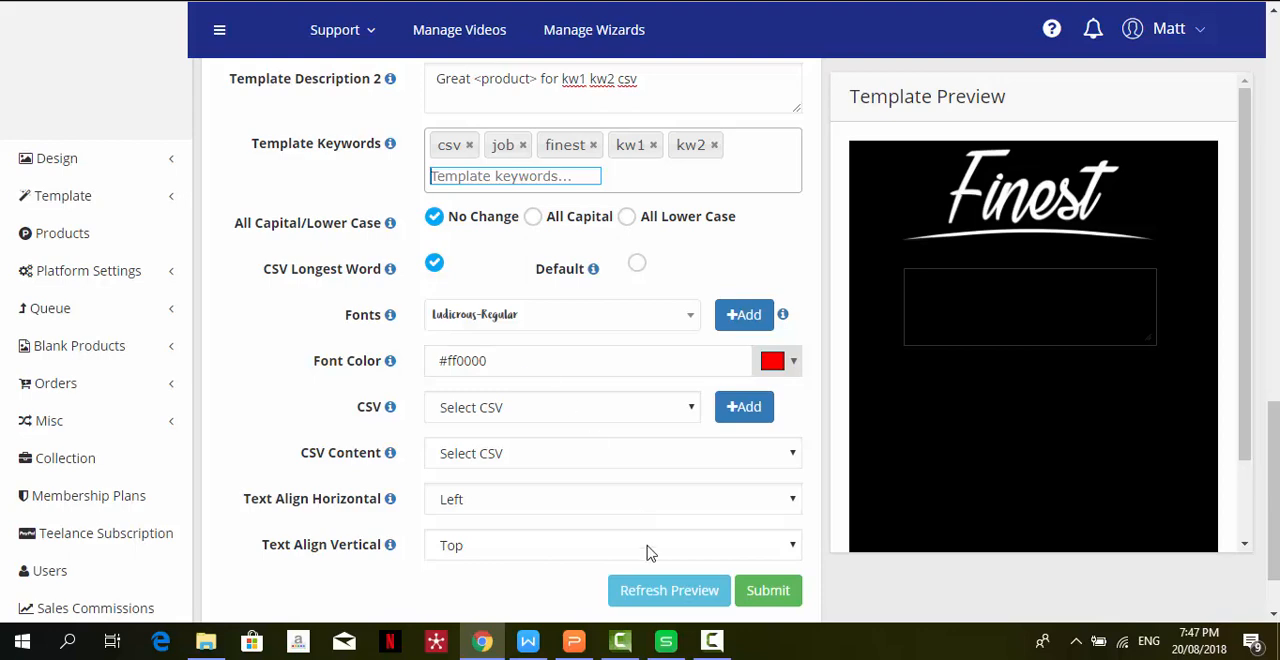
click(666, 645)
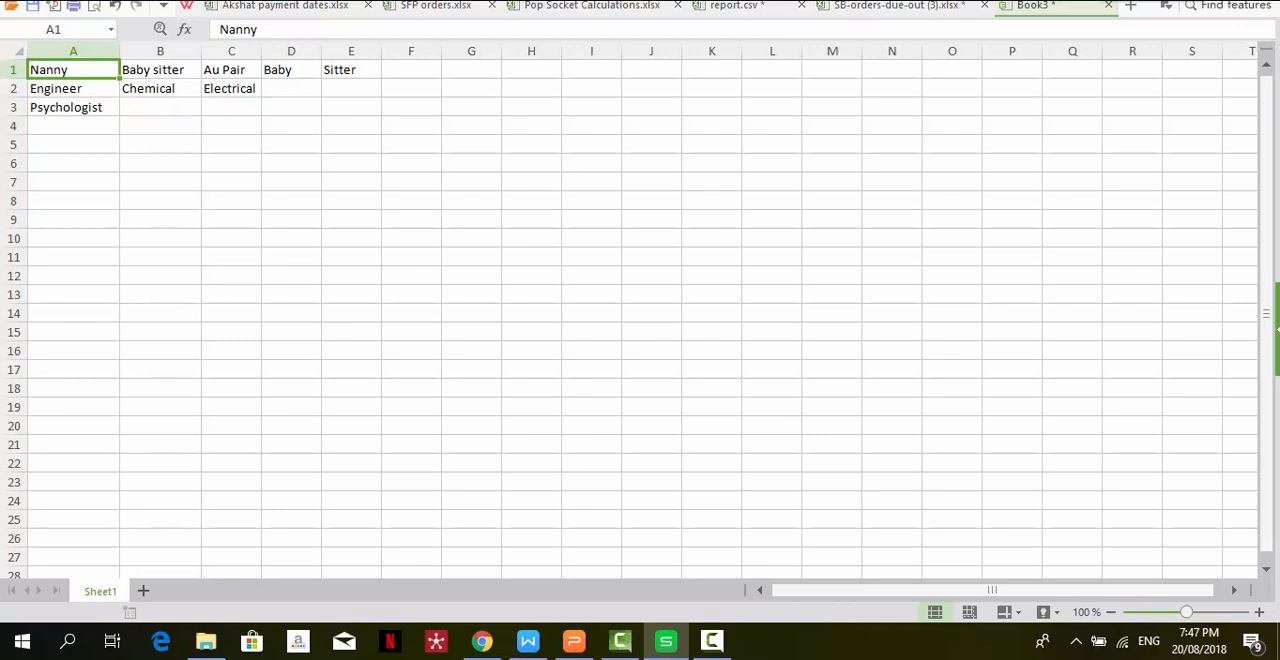
click(1186, 2)
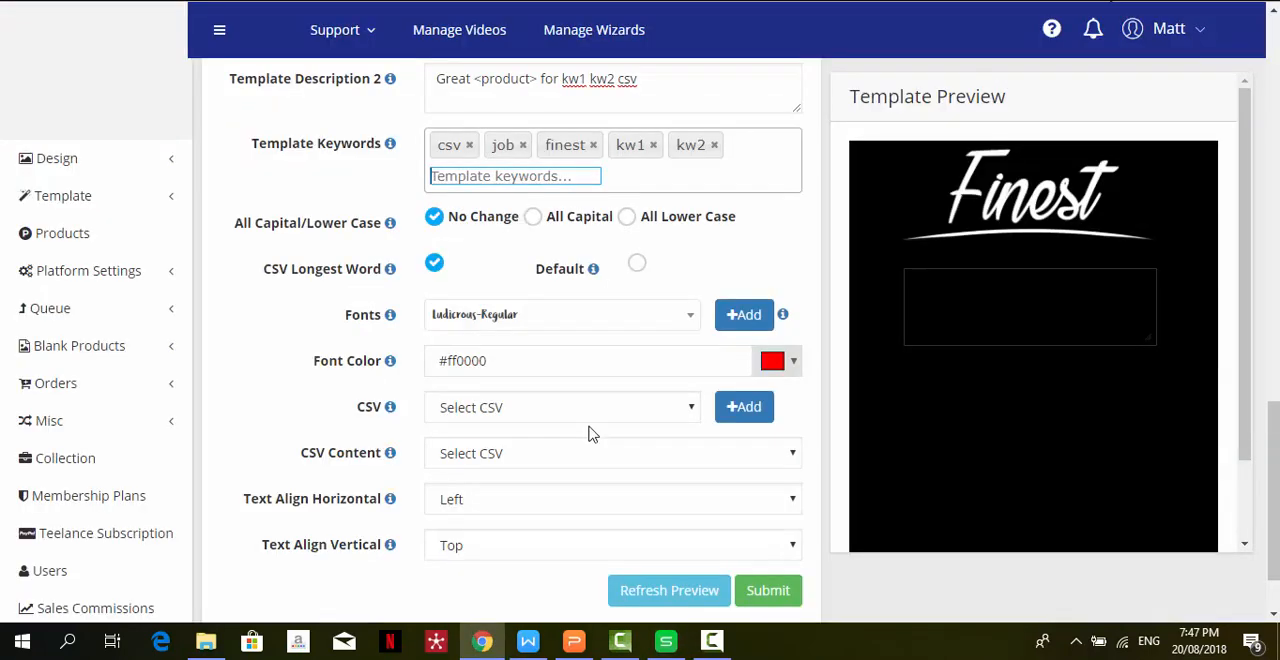
- Try the capital and lower-case options, restore No Change, and select Default instead of CSV Longest Word
click(533, 218)
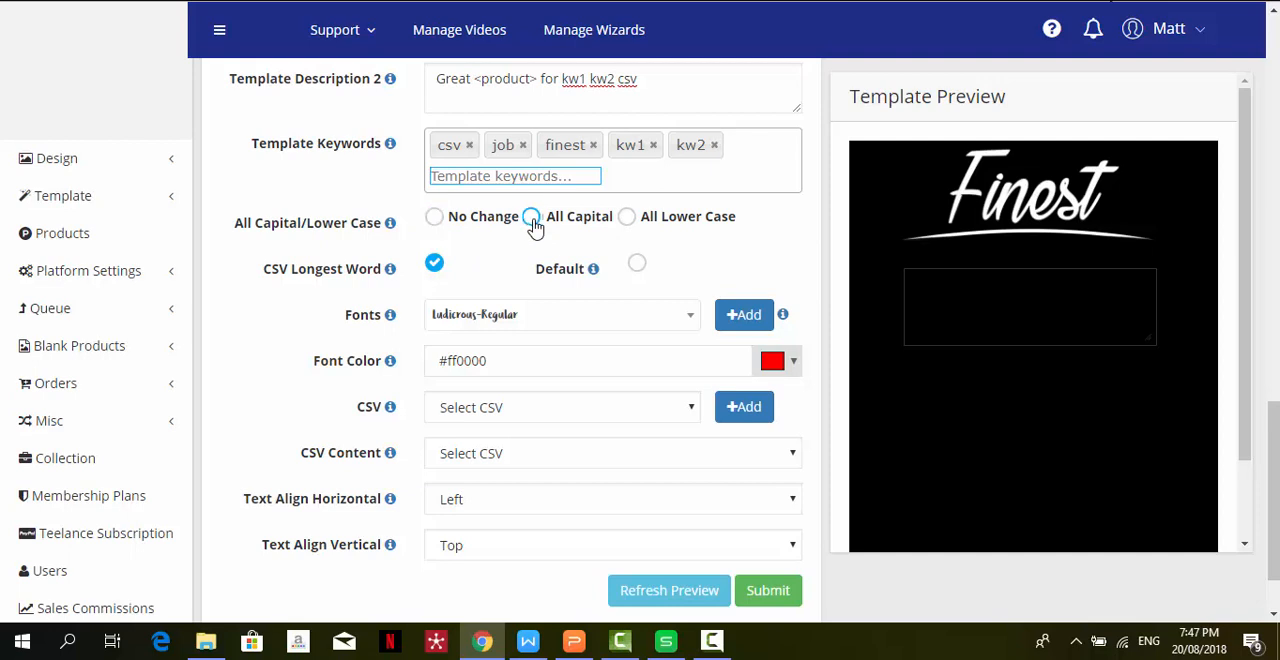
click(628, 218)
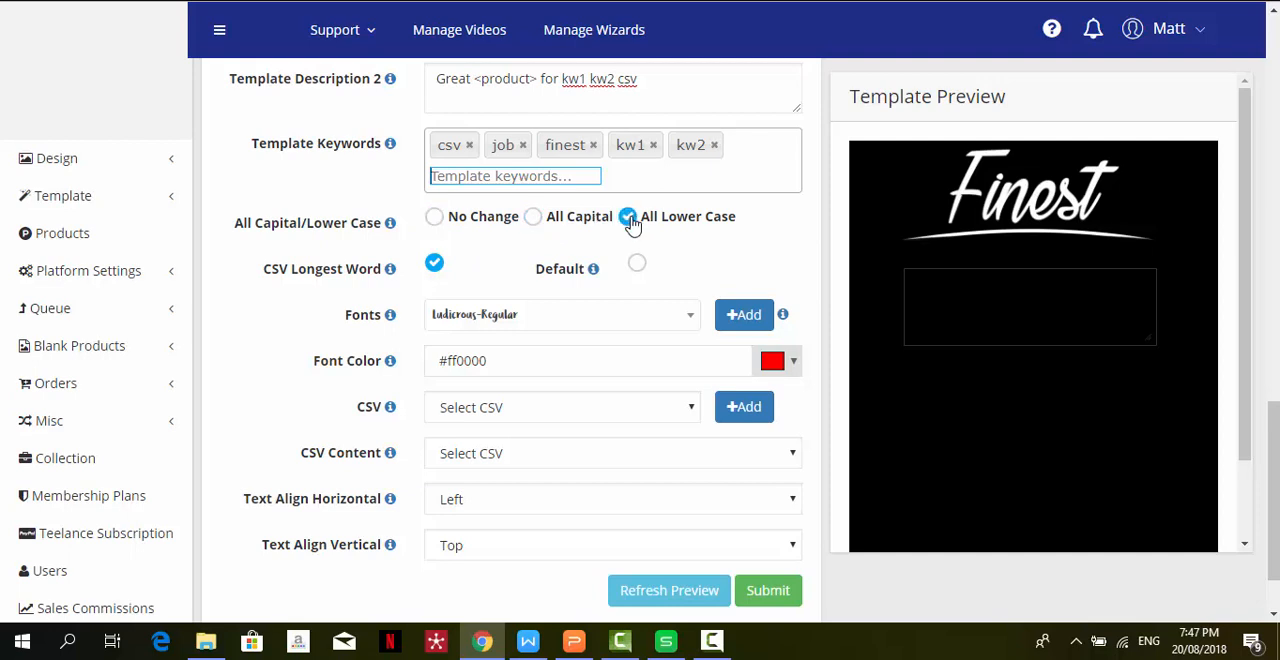
click(535, 222)
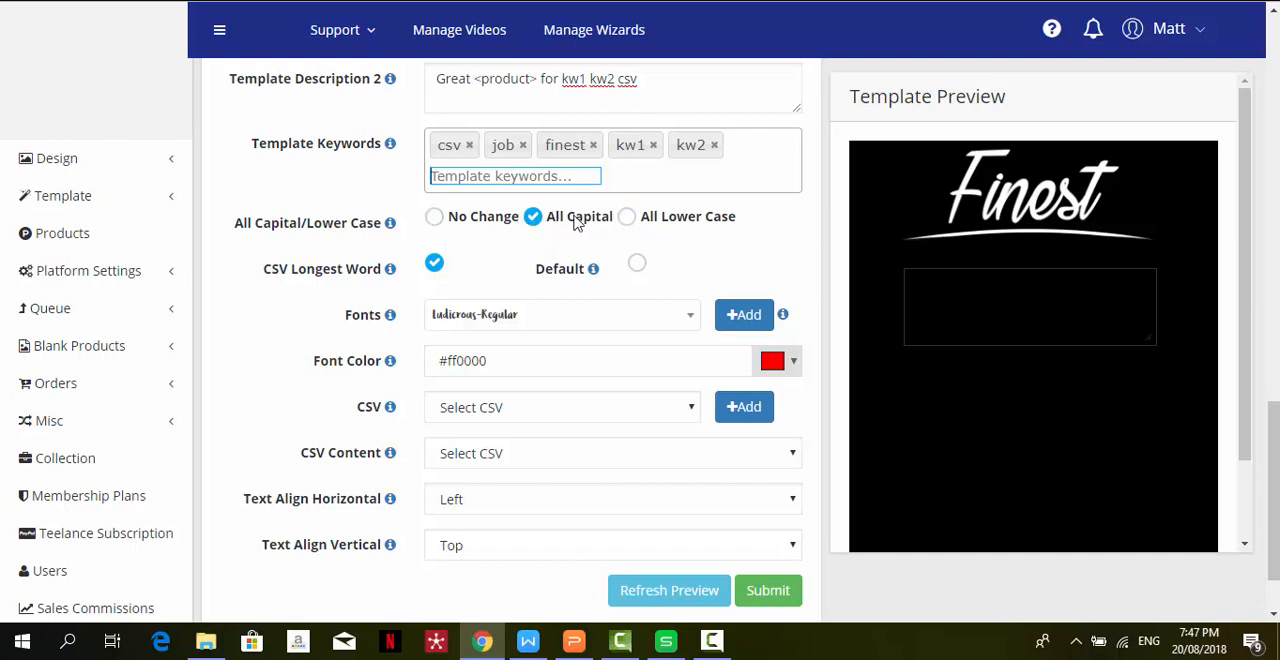
mouse_move(391, 223)
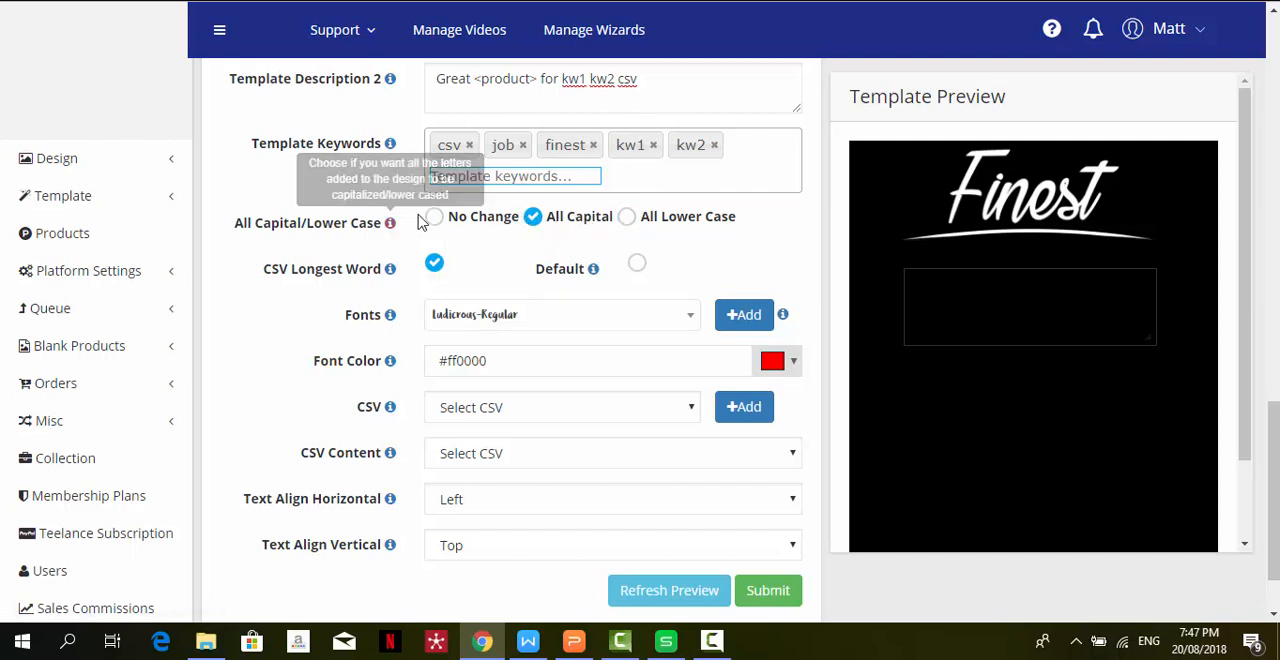
click(432, 220)
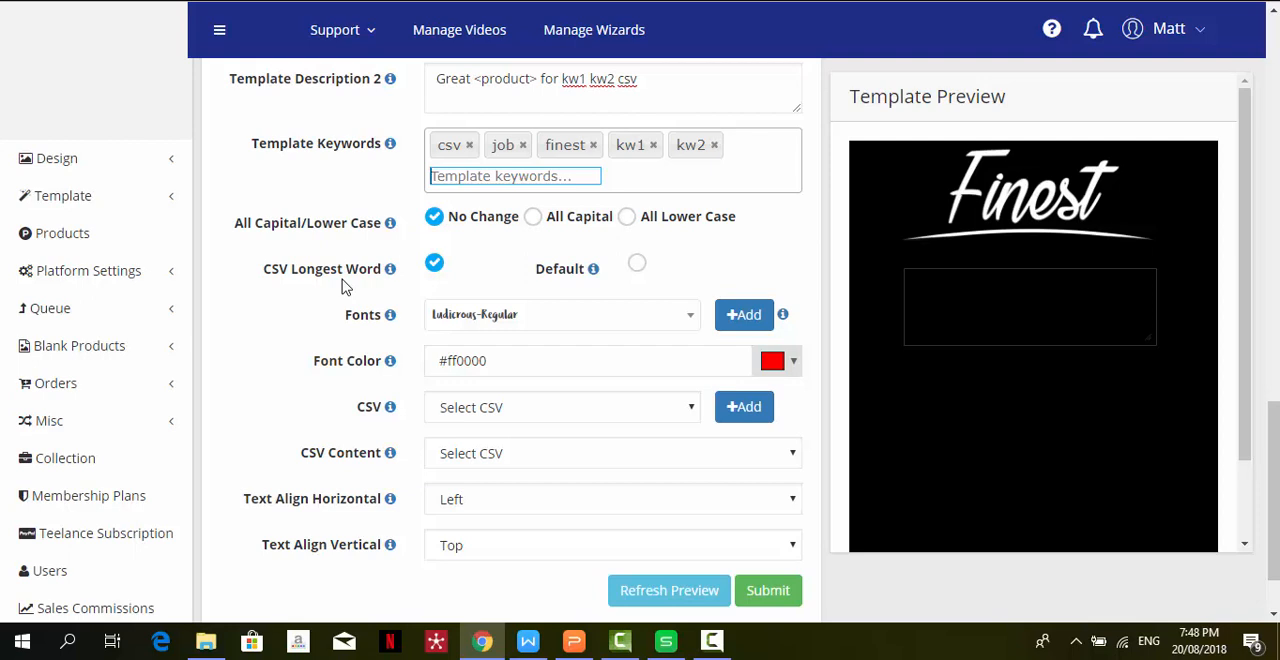
click(637, 264)
- Browse the available template fonts without changing the selection, and open the TrueType font upload dialog and cancel it
click(546, 331)
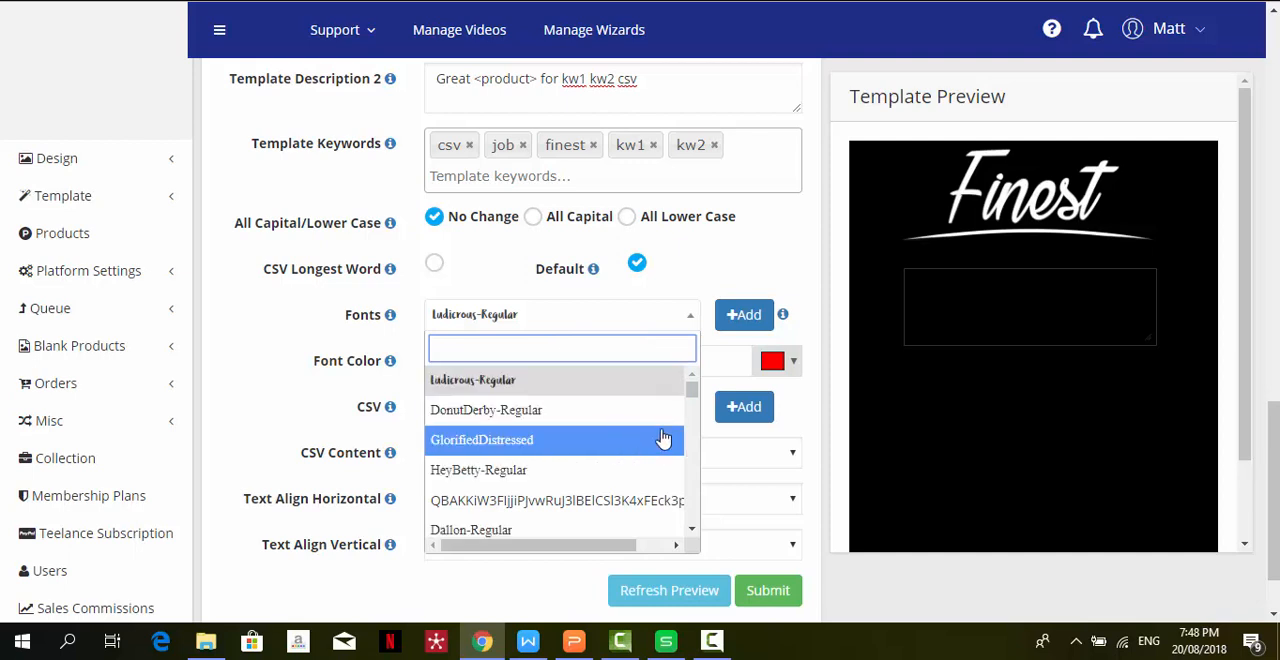
click(693, 533)
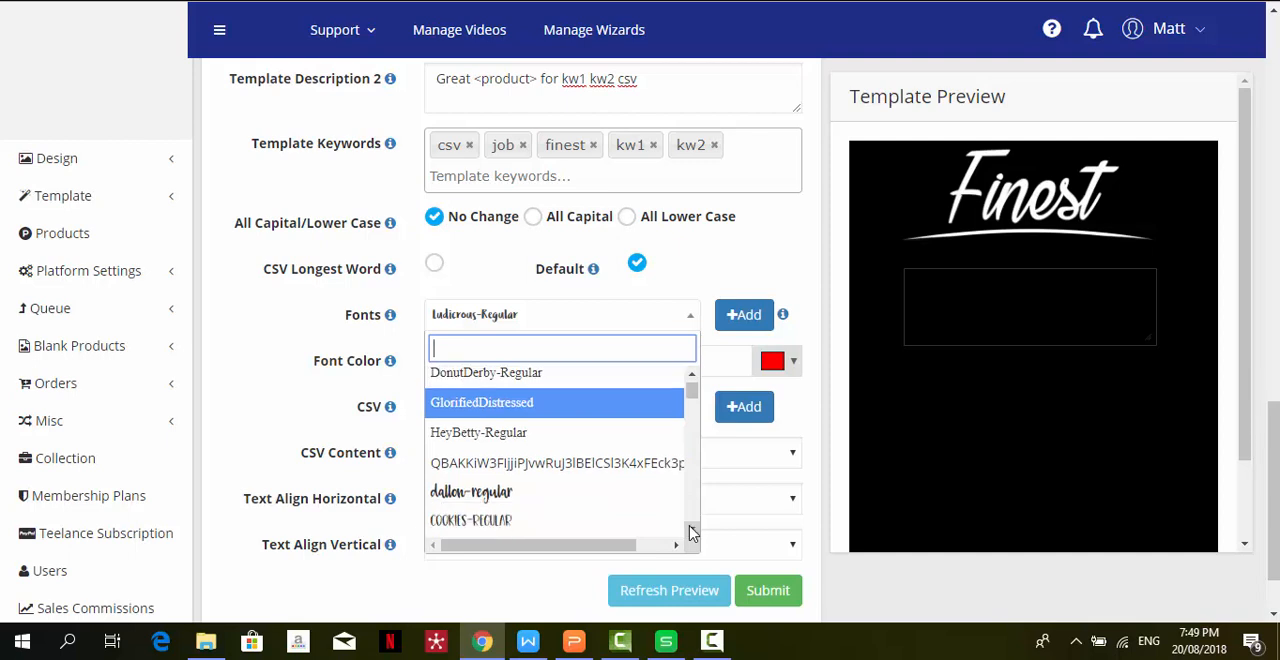
click(693, 533)
click(693, 533)
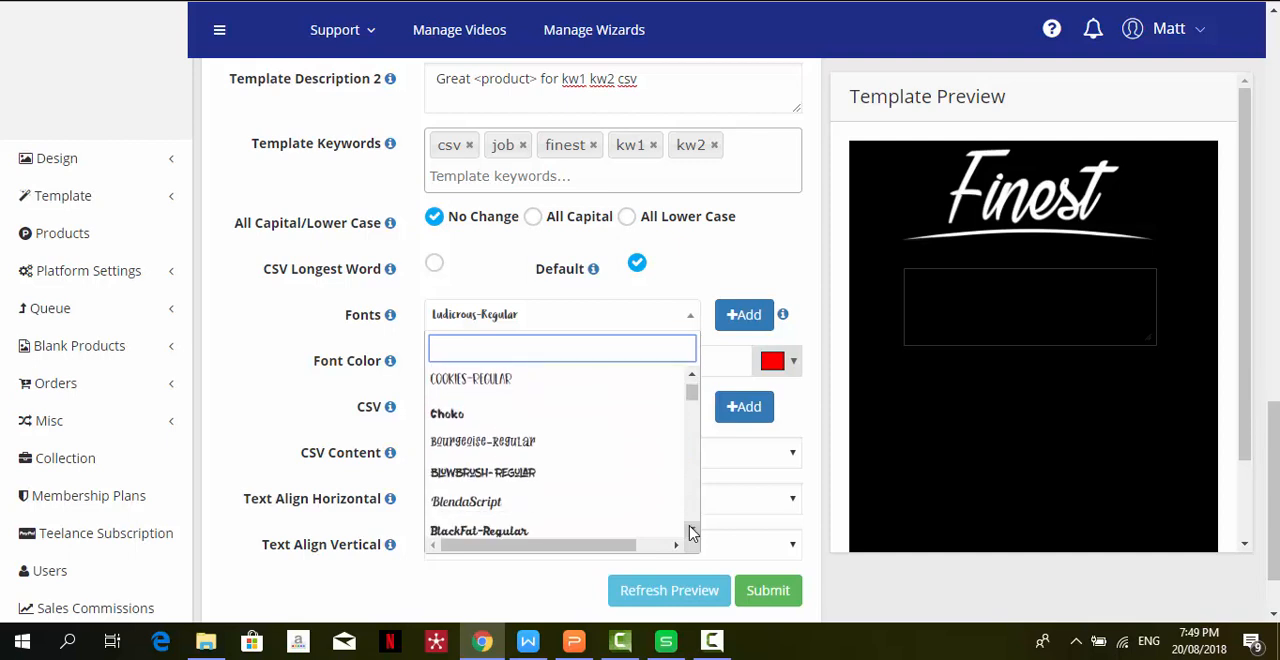
click(693, 533)
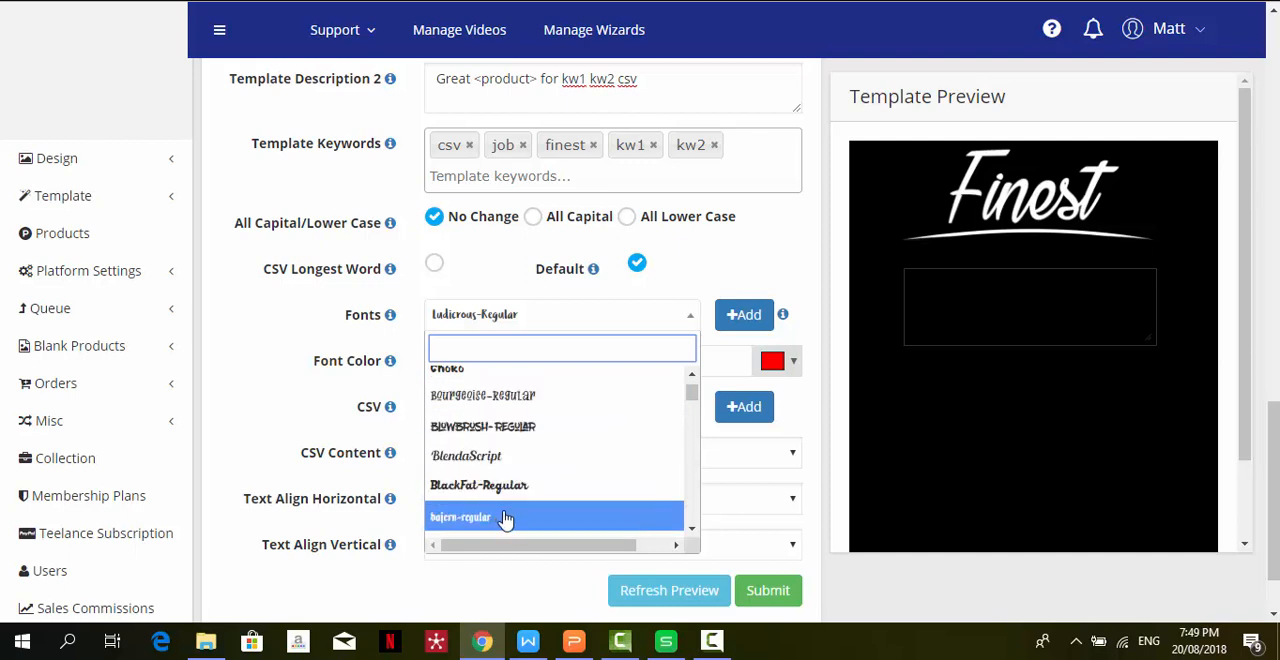
click(693, 533)
scroll(693, 533, down, 3)
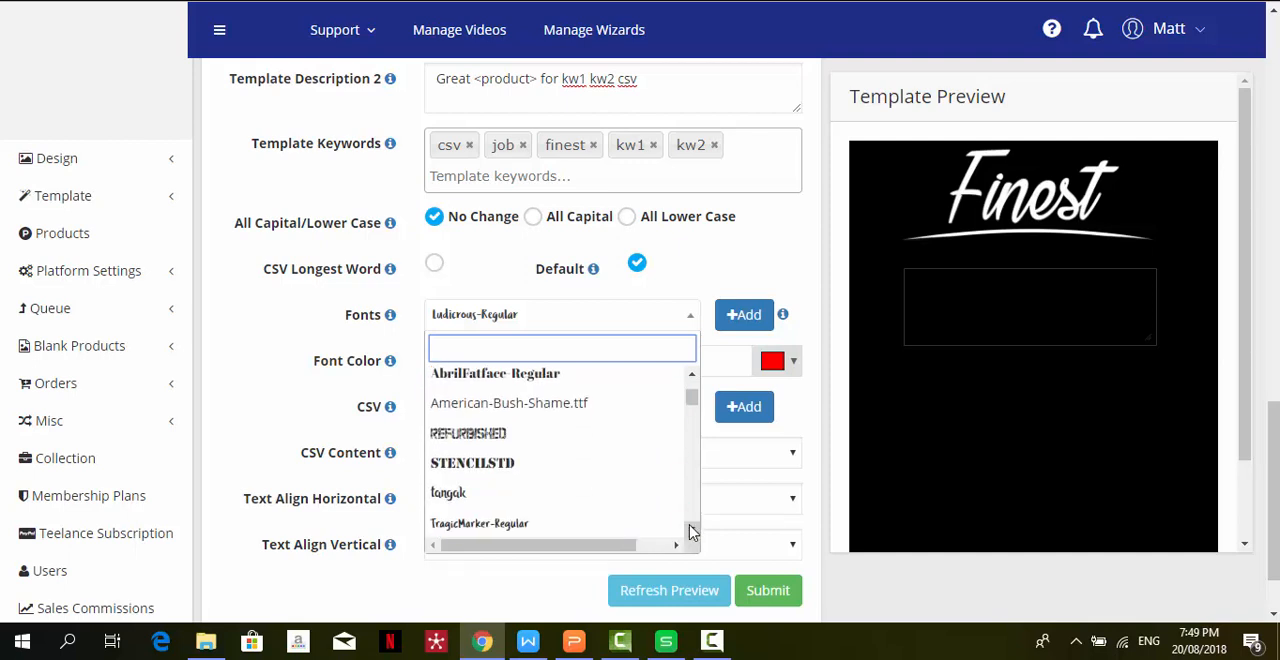
scroll(693, 533, down, 3)
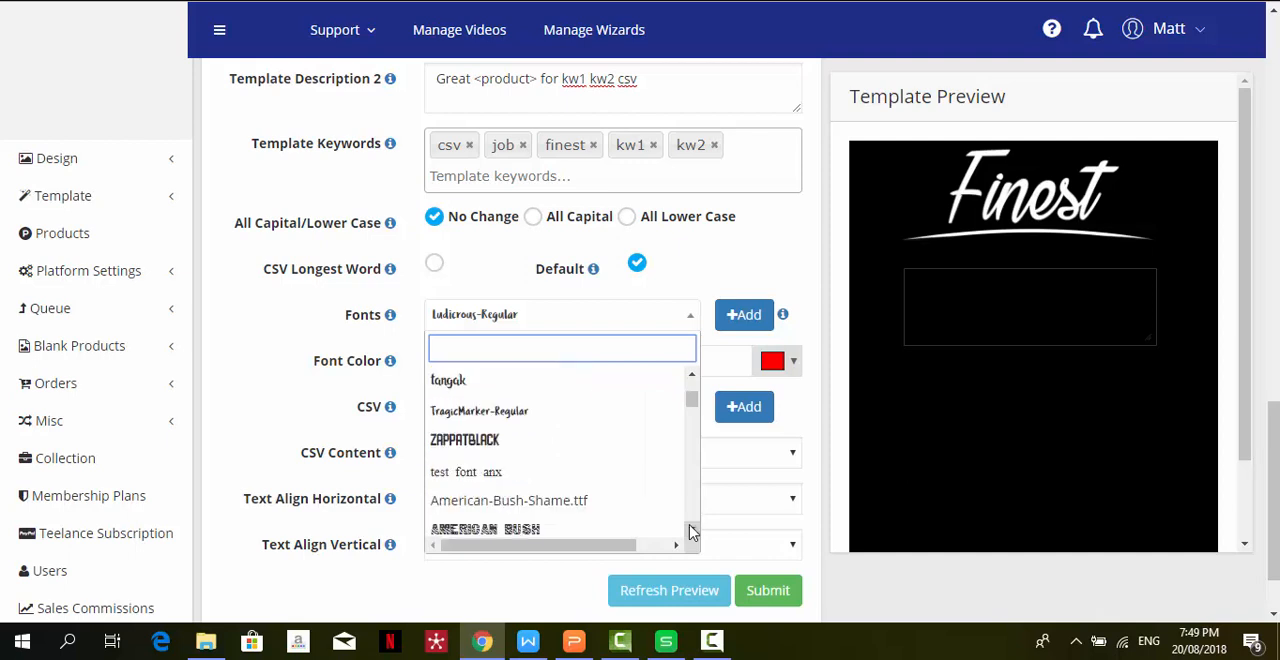
click(276, 373)
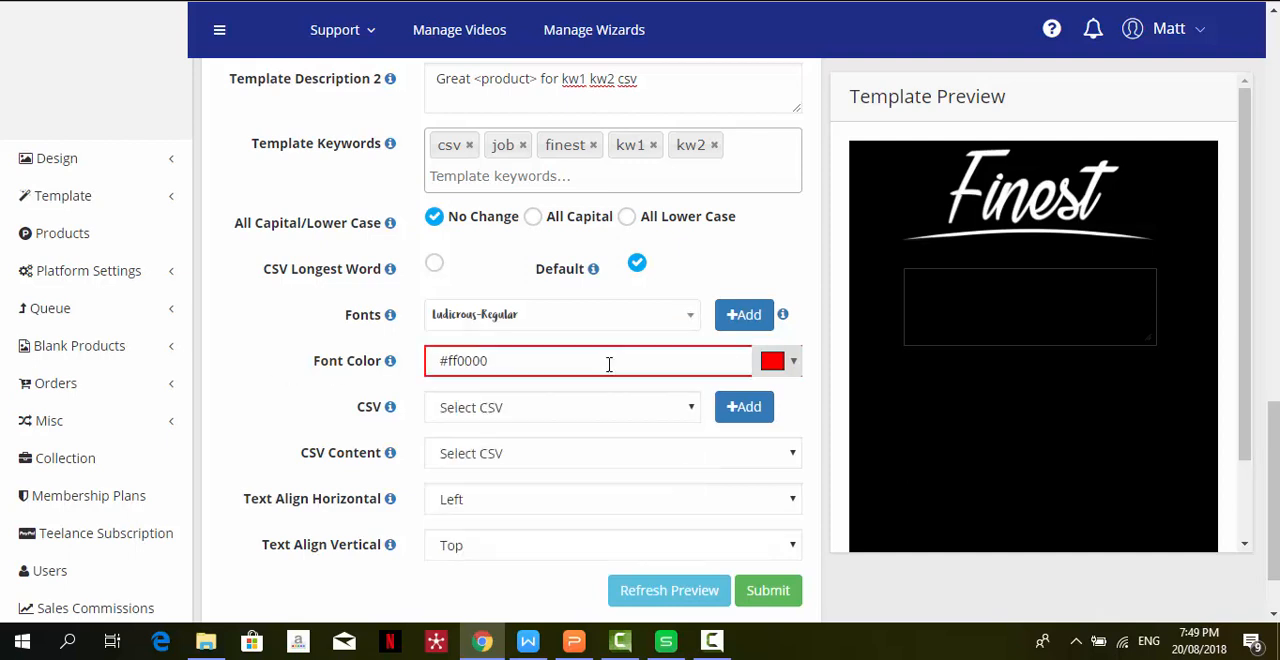
click(745, 317)
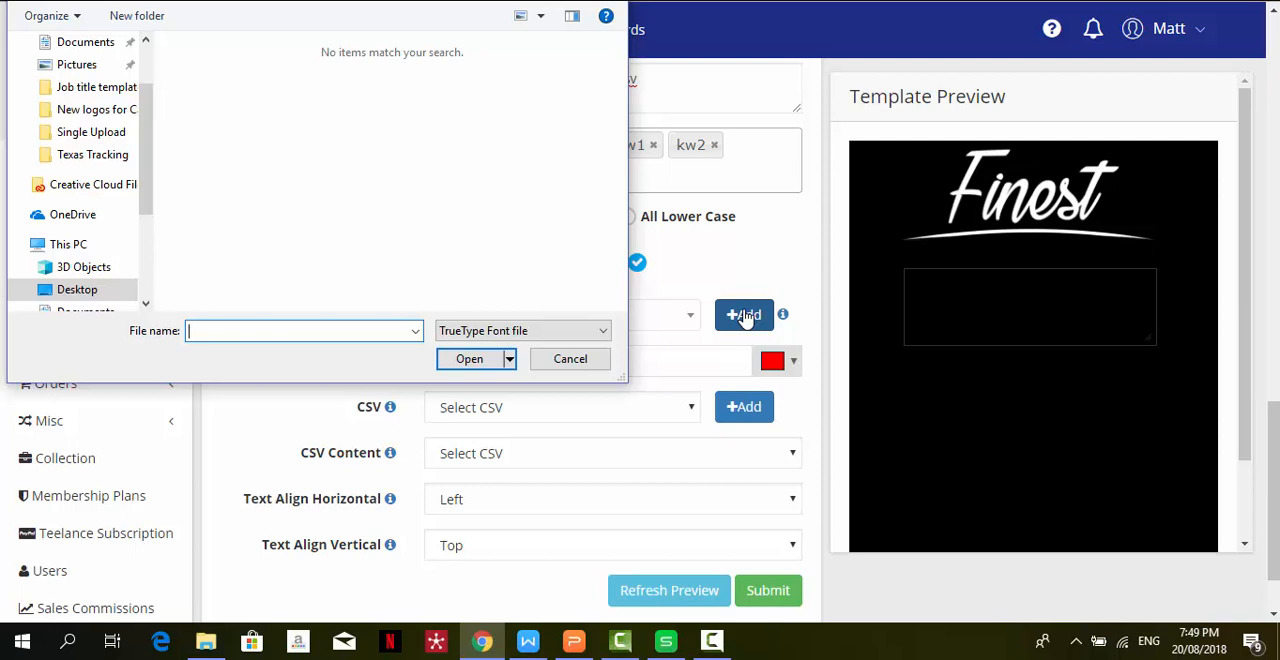
click(570, 360)
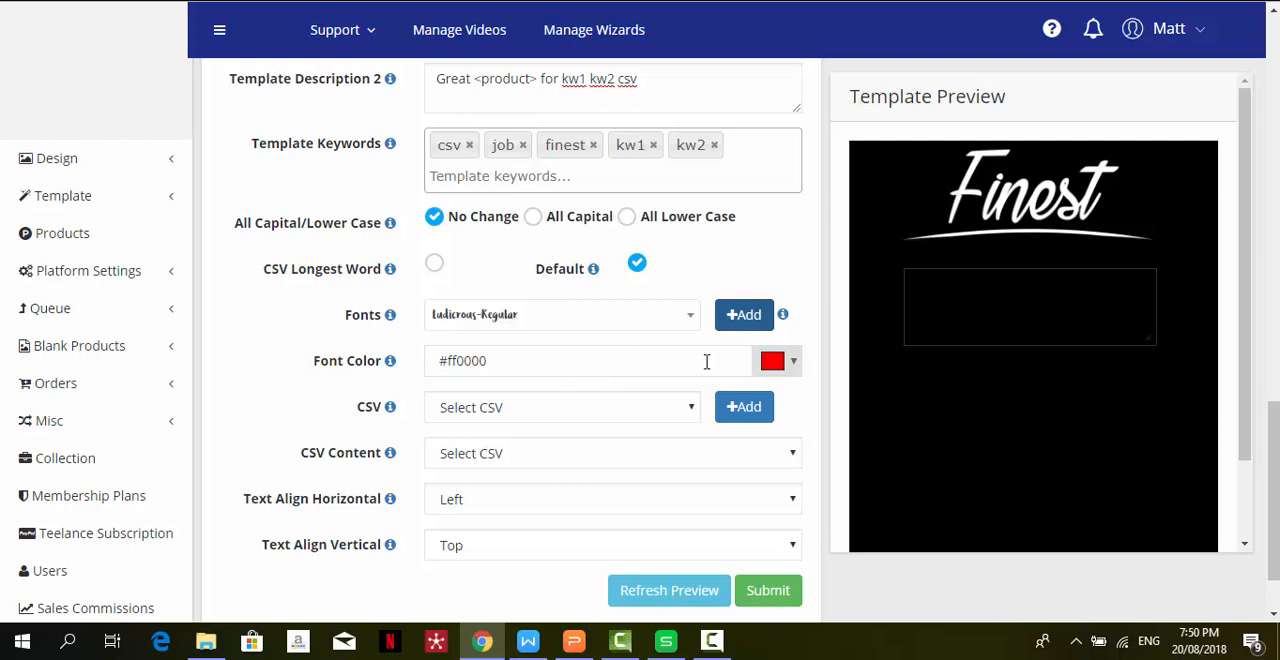
- Set the template's Font Color to yellow, #f3dc15
click(793, 364)
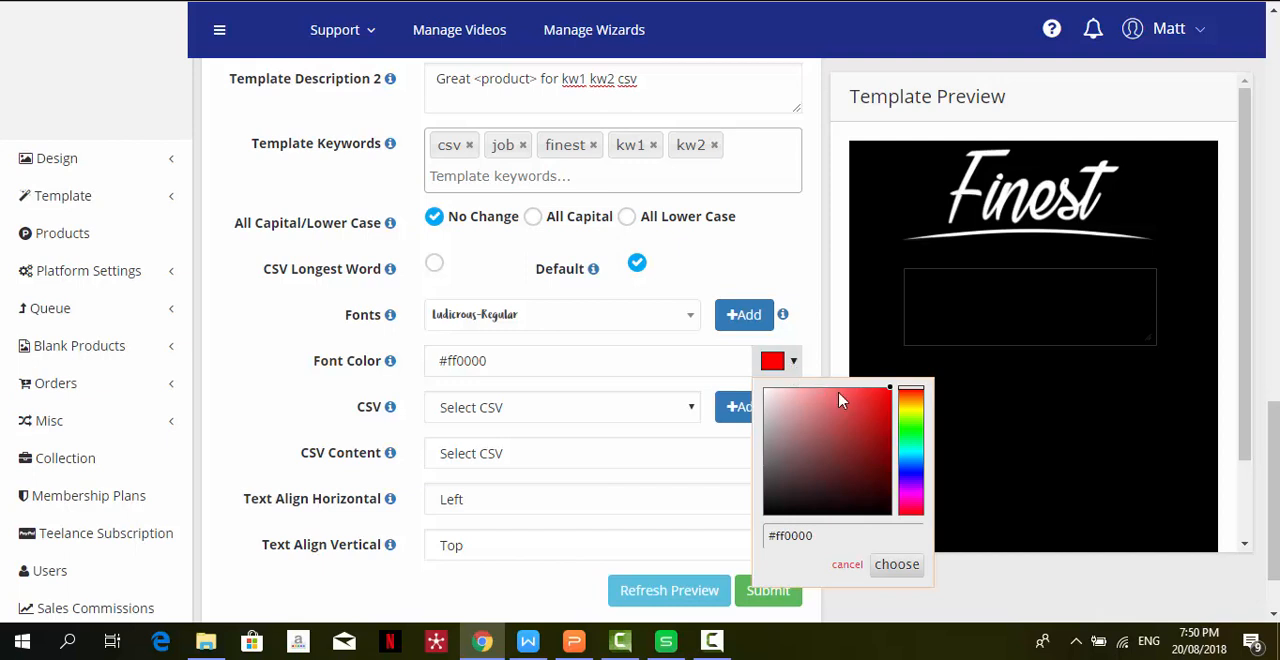
click(911, 408)
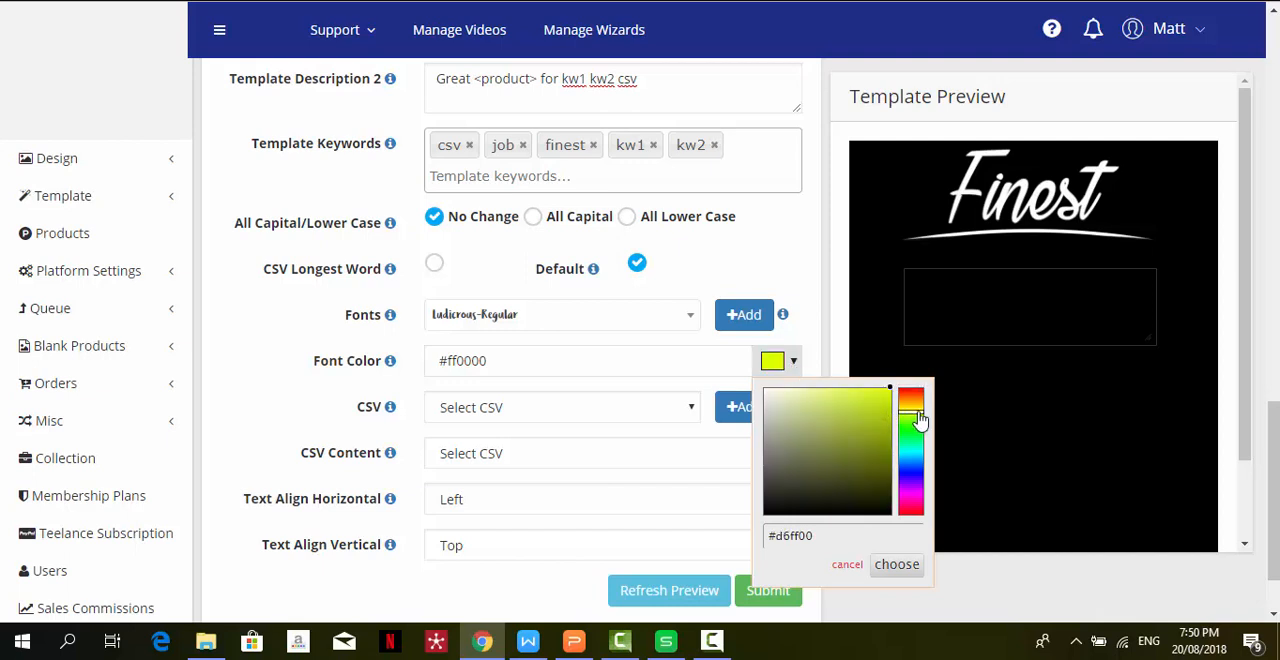
click(873, 396)
click(915, 407)
click(878, 392)
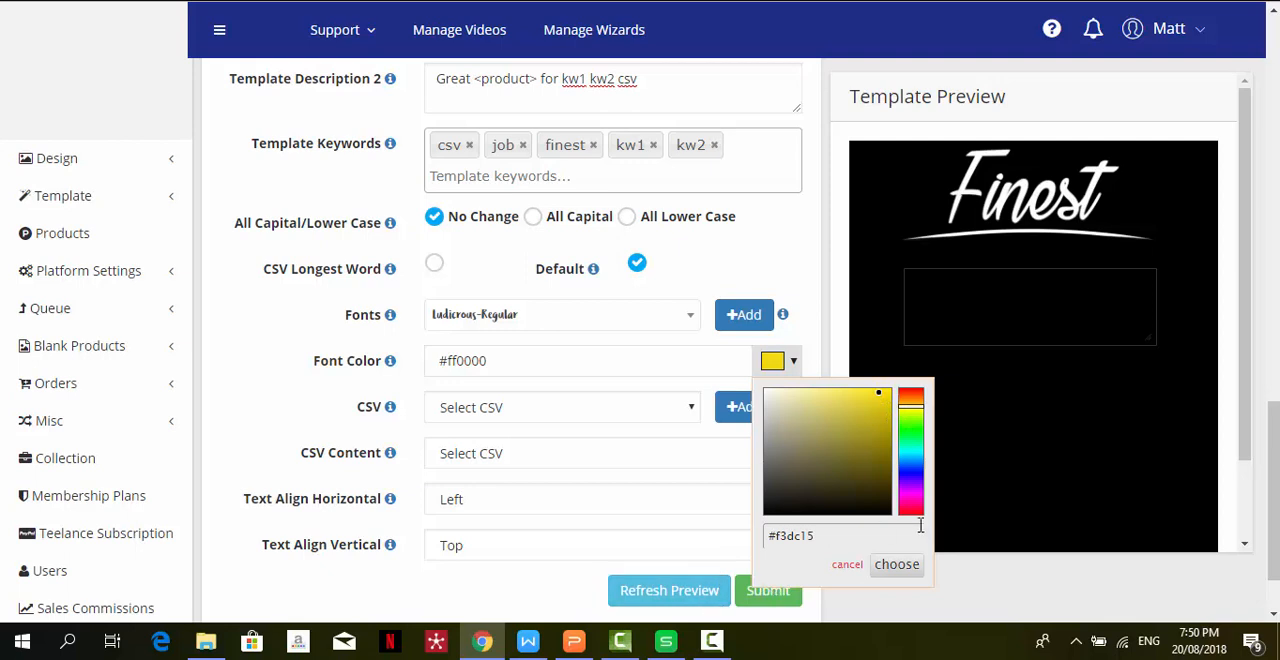
click(905, 567)
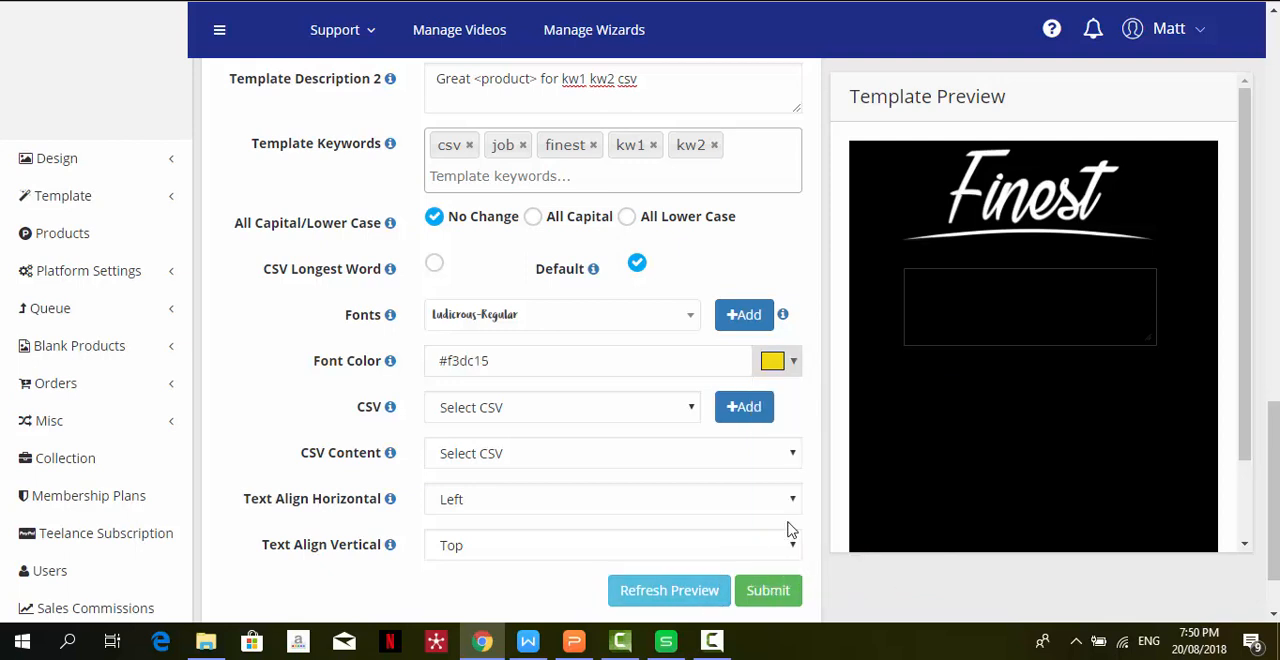
- Choose job titles.csv as the template's CSV file
click(580, 414)
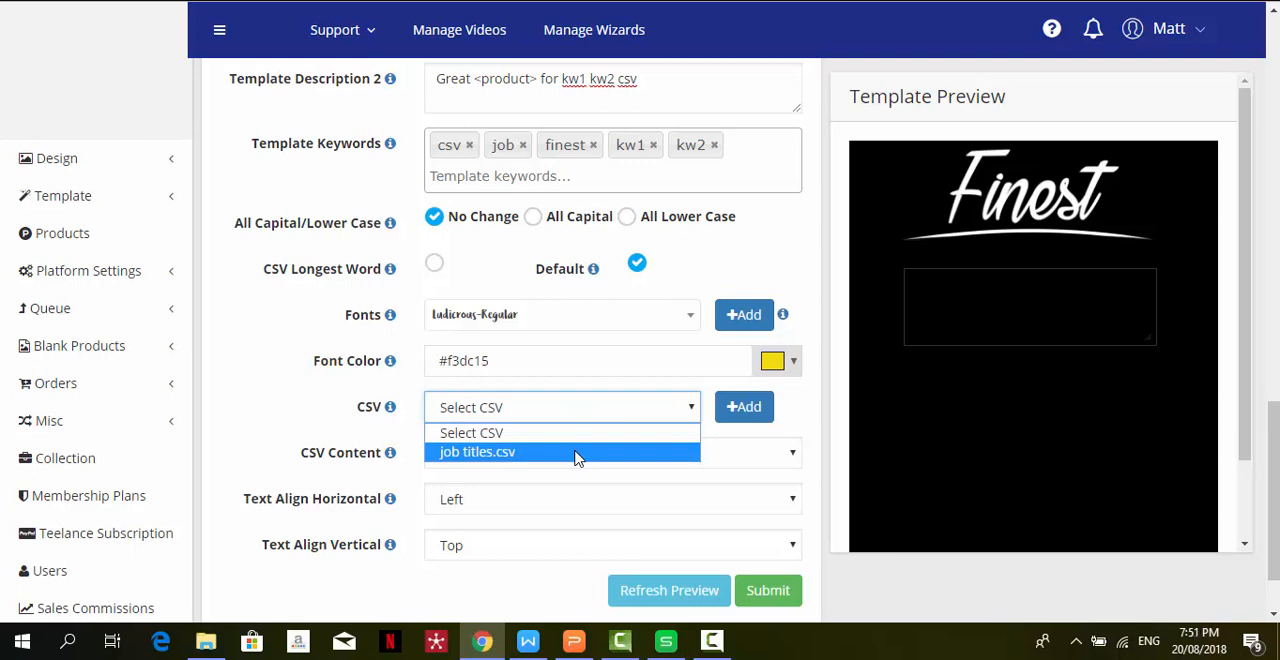
click(577, 455)
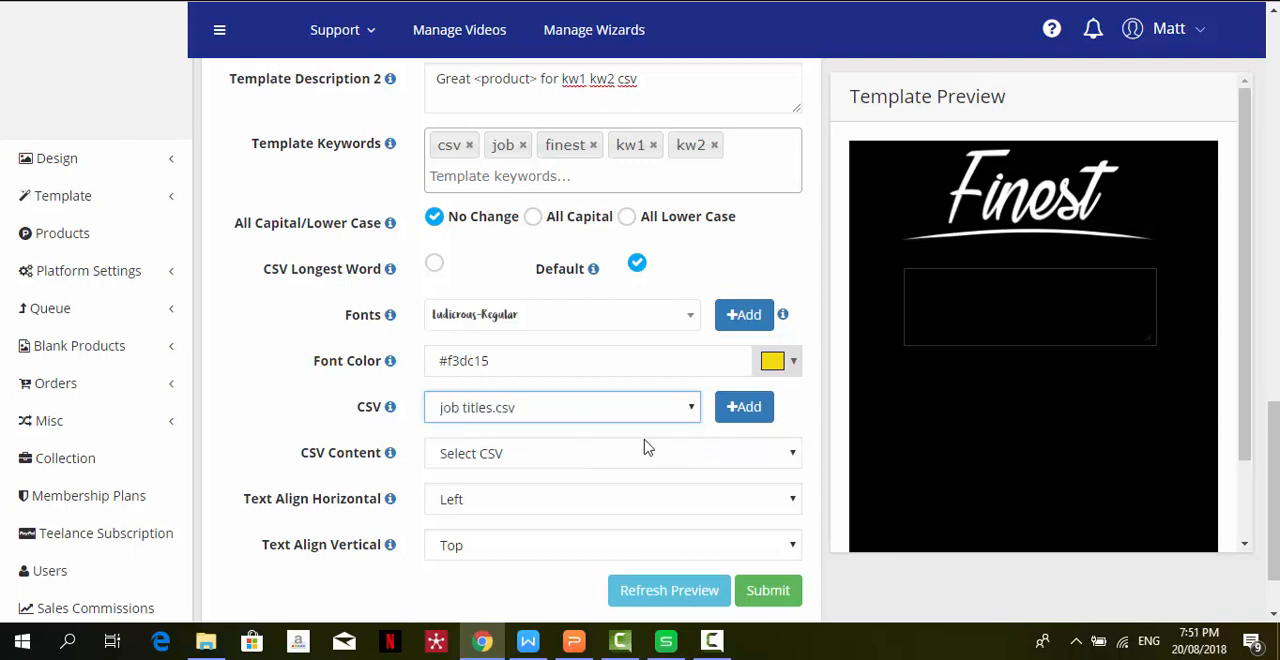
click(747, 416)
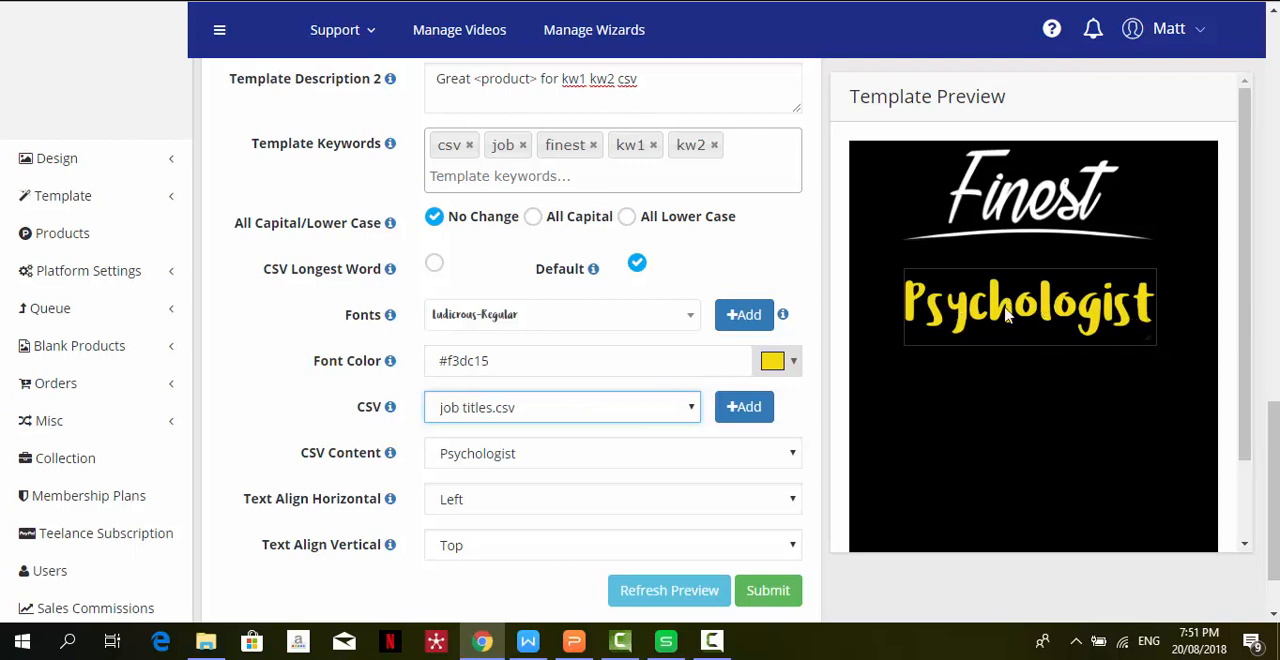
- Preview the job title in All Capital and All Lower Case, and restore the preview to No Change
click(534, 219)
click(660, 594)
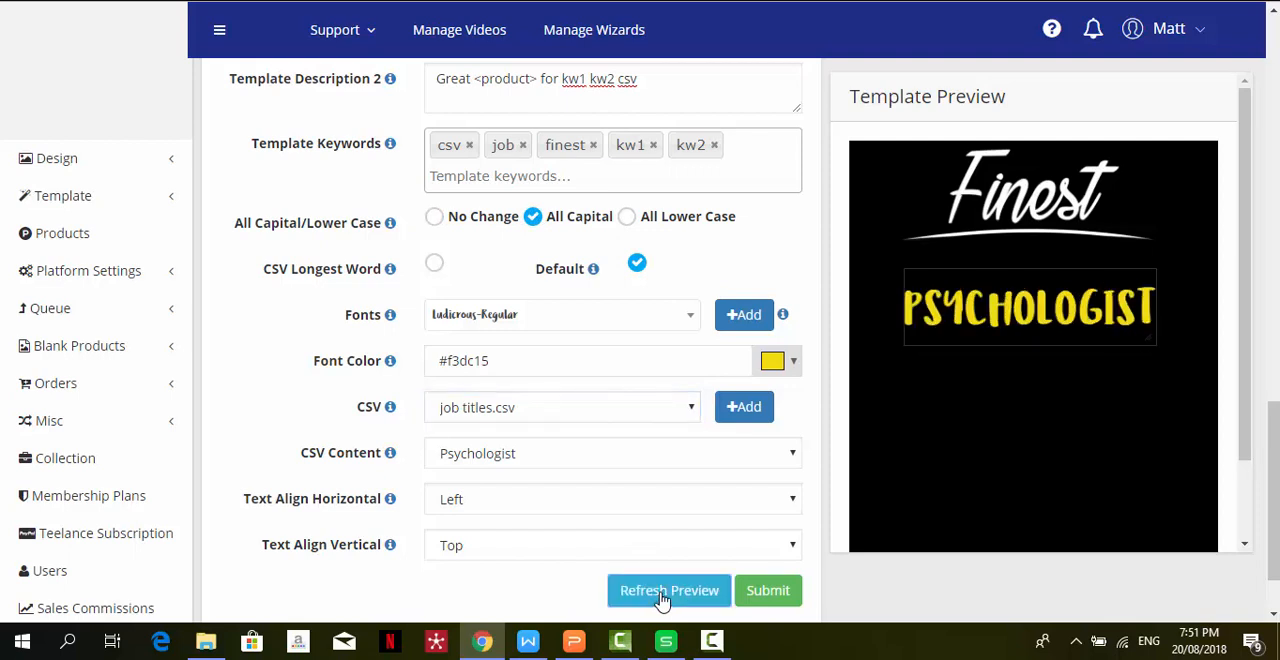
click(627, 218)
click(669, 594)
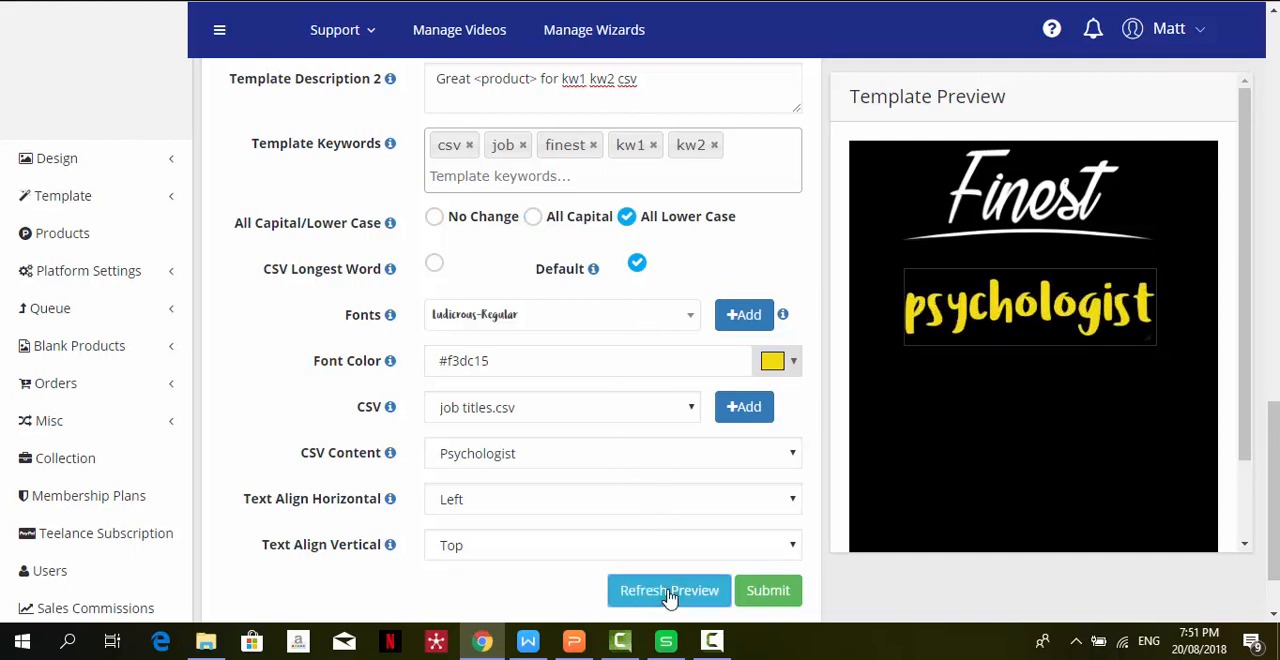
click(433, 217)
click(657, 597)
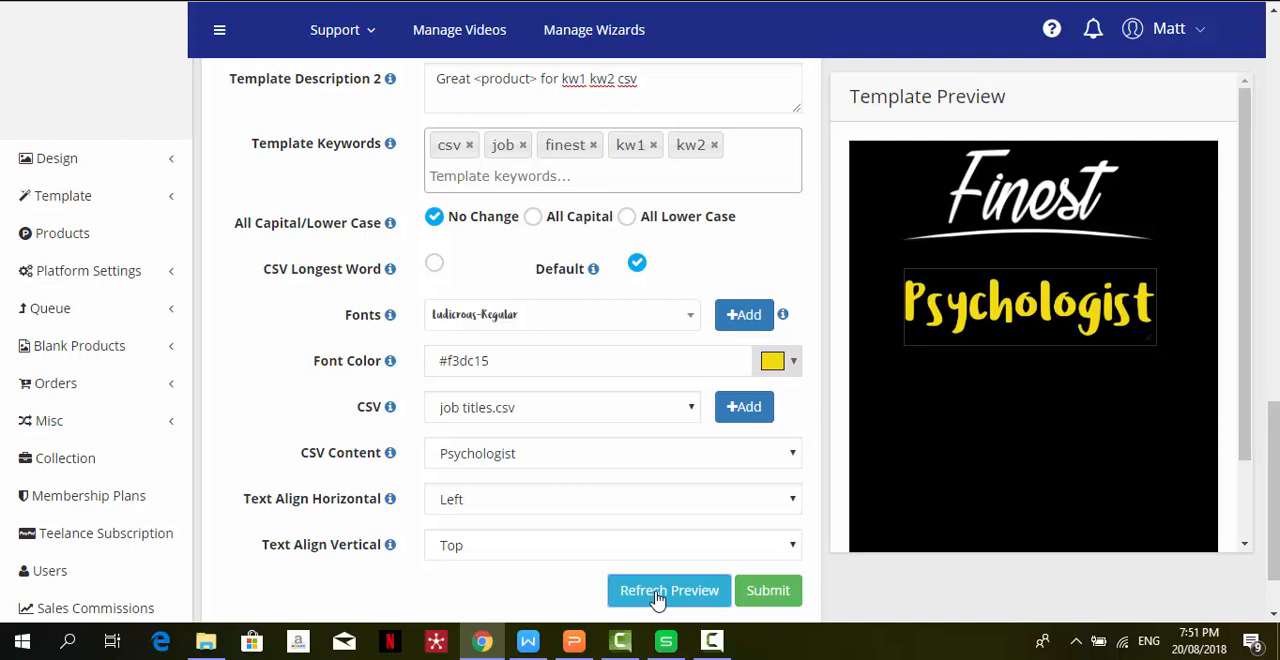
- Preview Nanny in a taller job-title text box, and refresh the preview with Psychologist as the CSV content
click(603, 465)
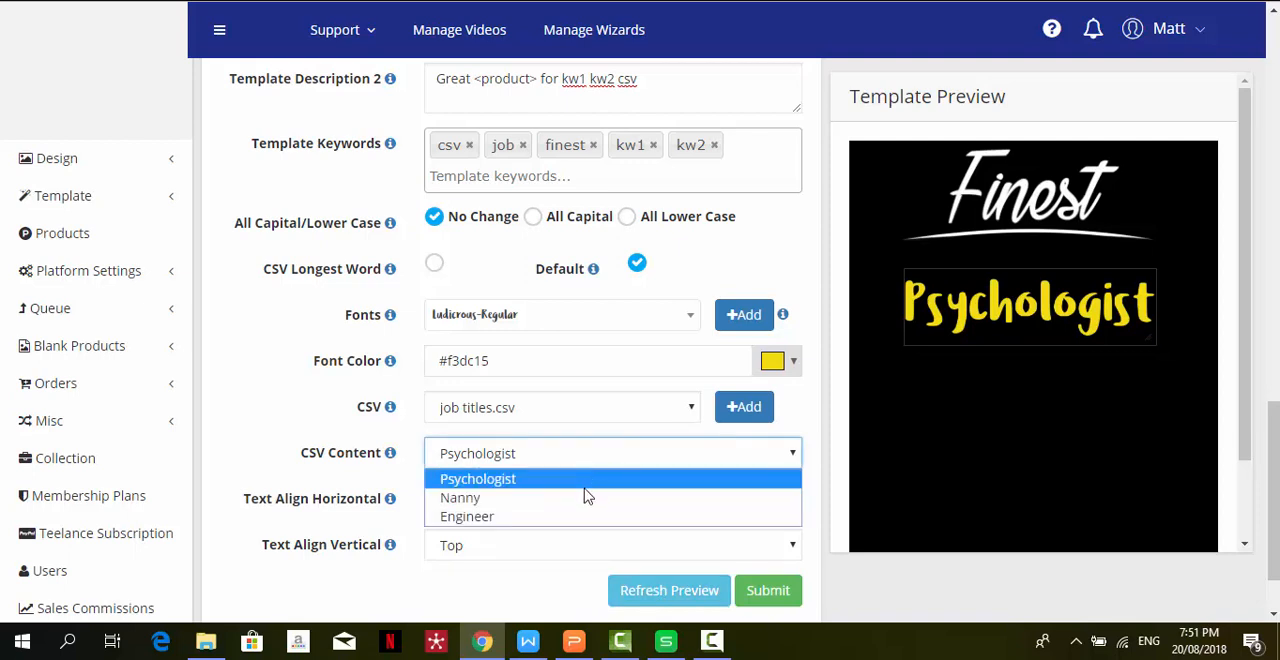
click(587, 498)
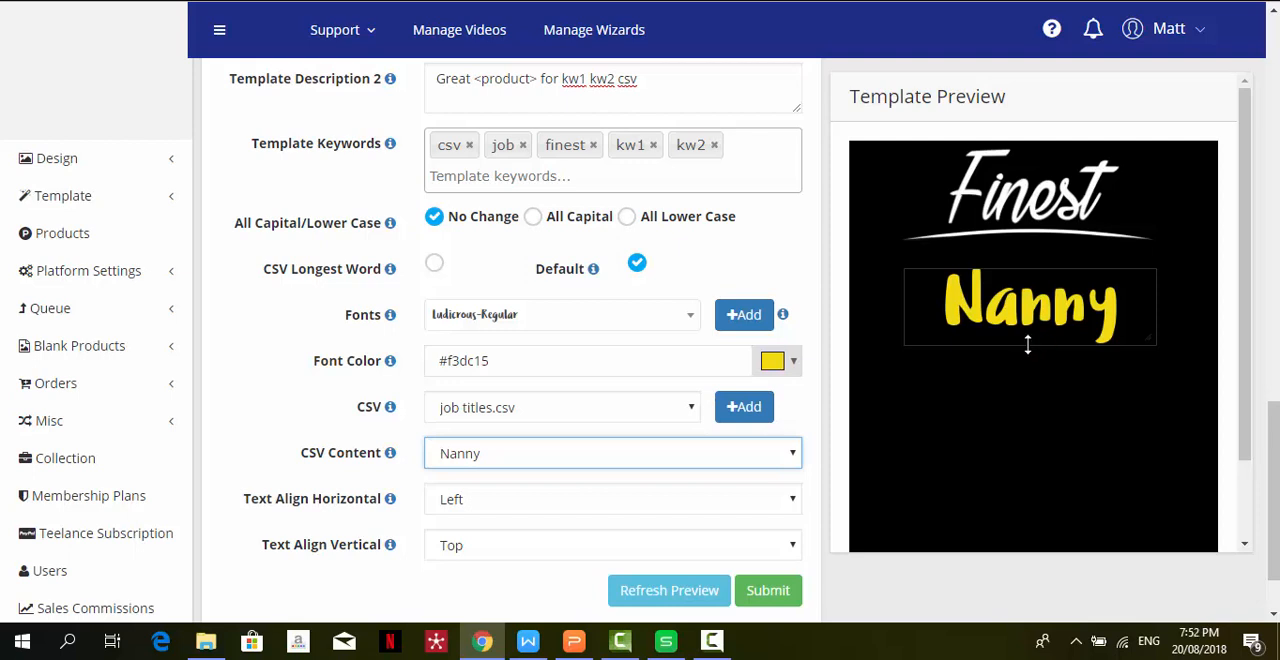
drag(1027, 345, 1026, 380)
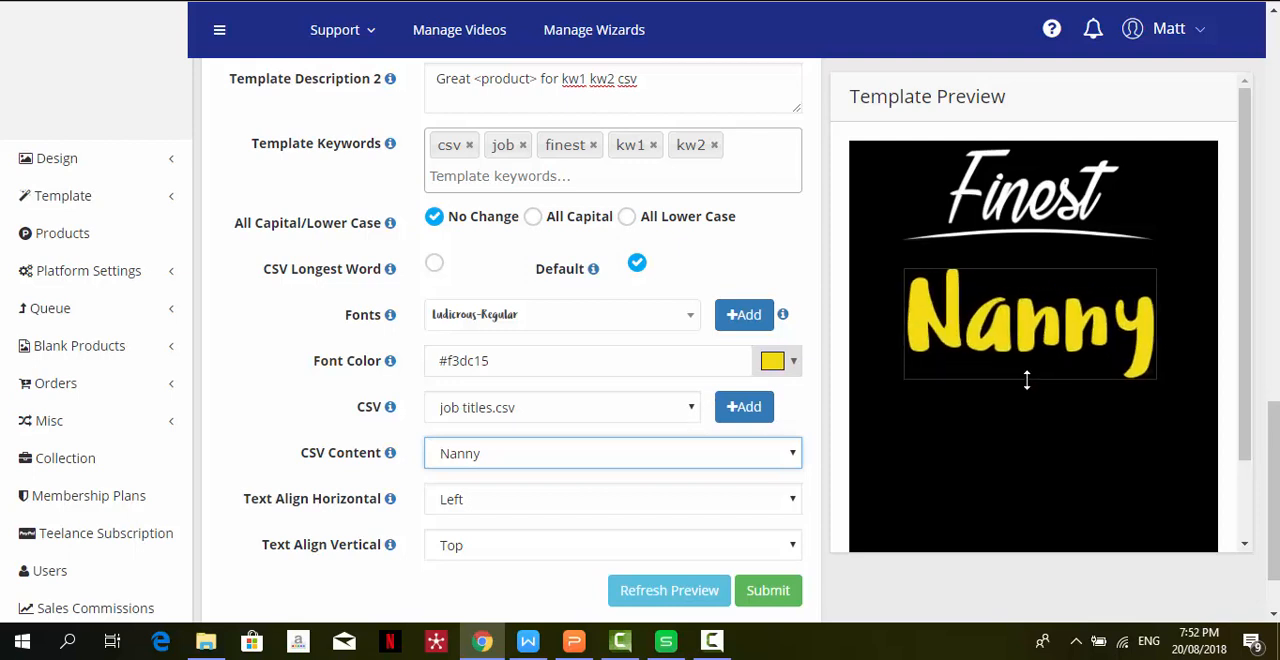
click(554, 459)
click(555, 481)
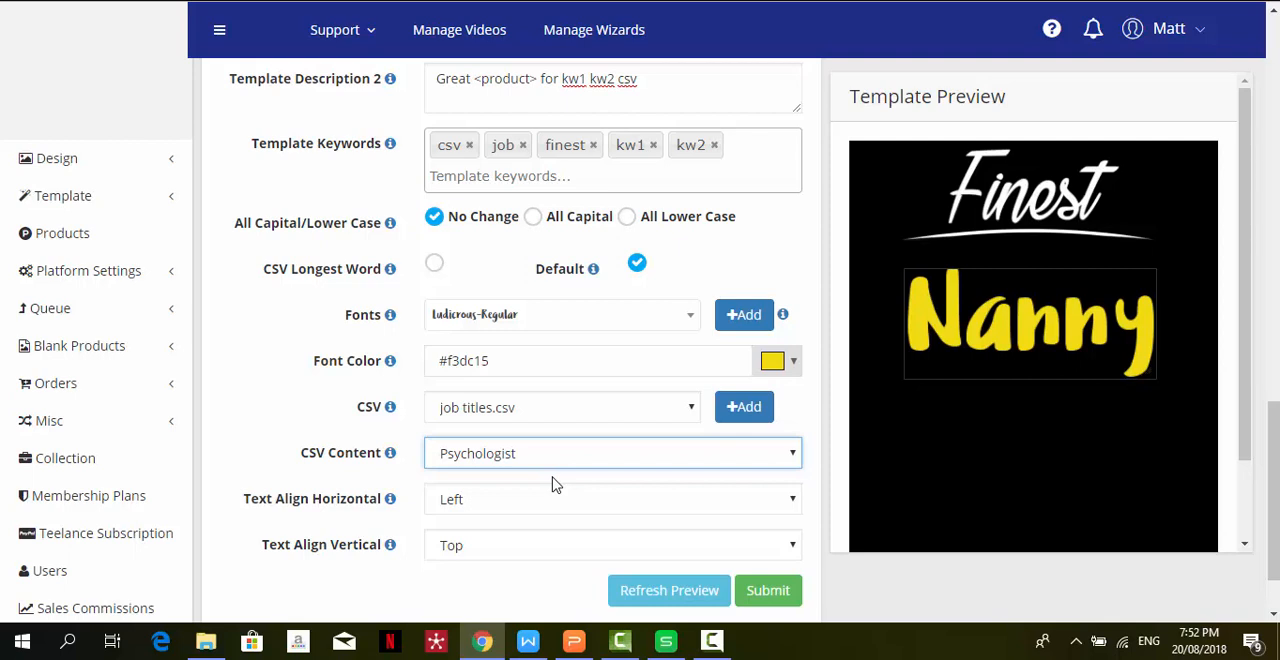
click(674, 596)
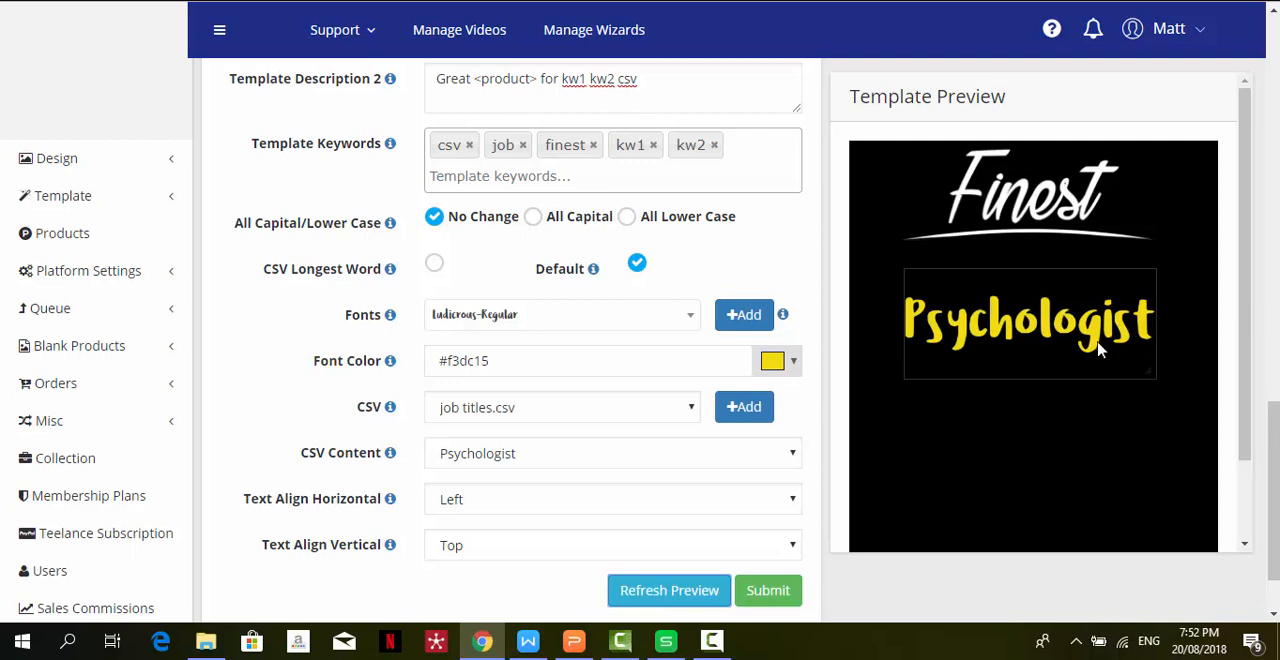
- Try CSV Longest Word with Nanny as the CSV content, and switch back to Default
click(436, 266)
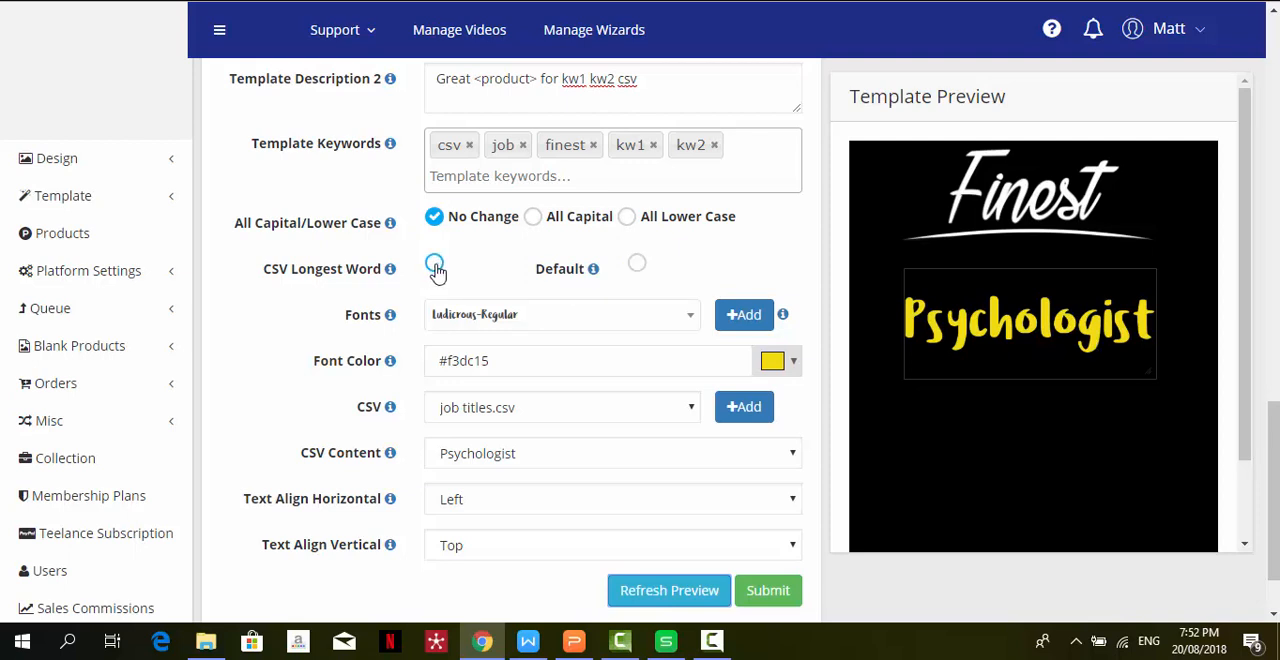
click(548, 458)
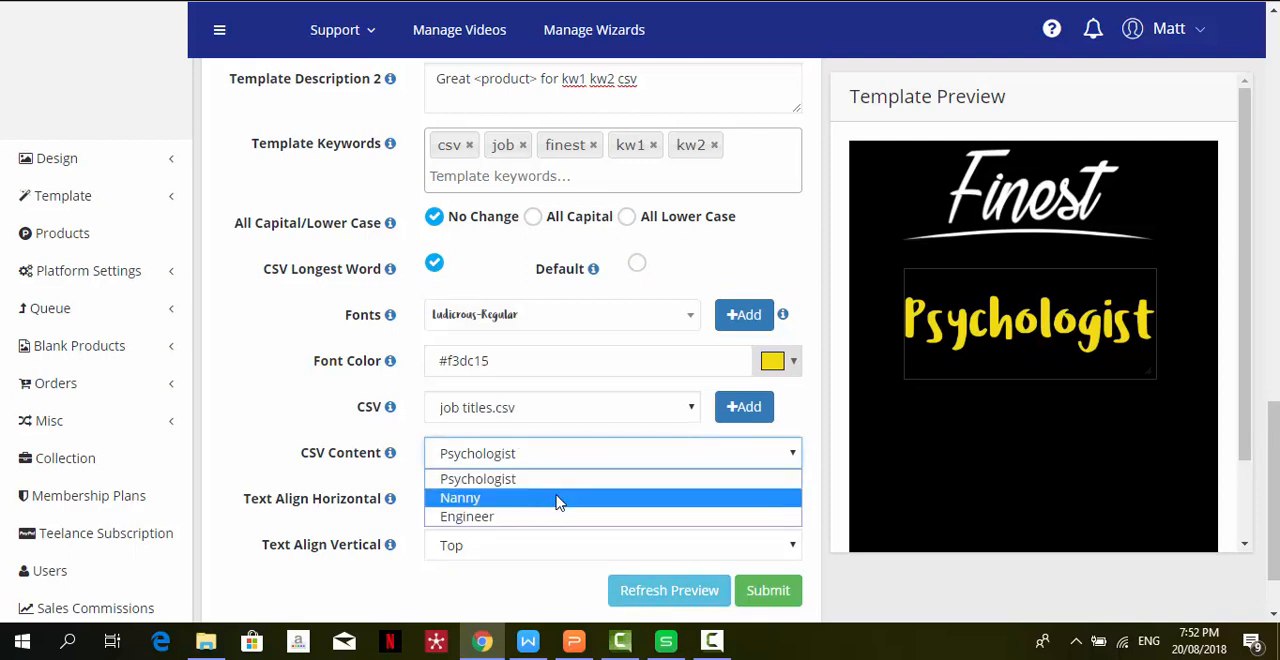
click(559, 498)
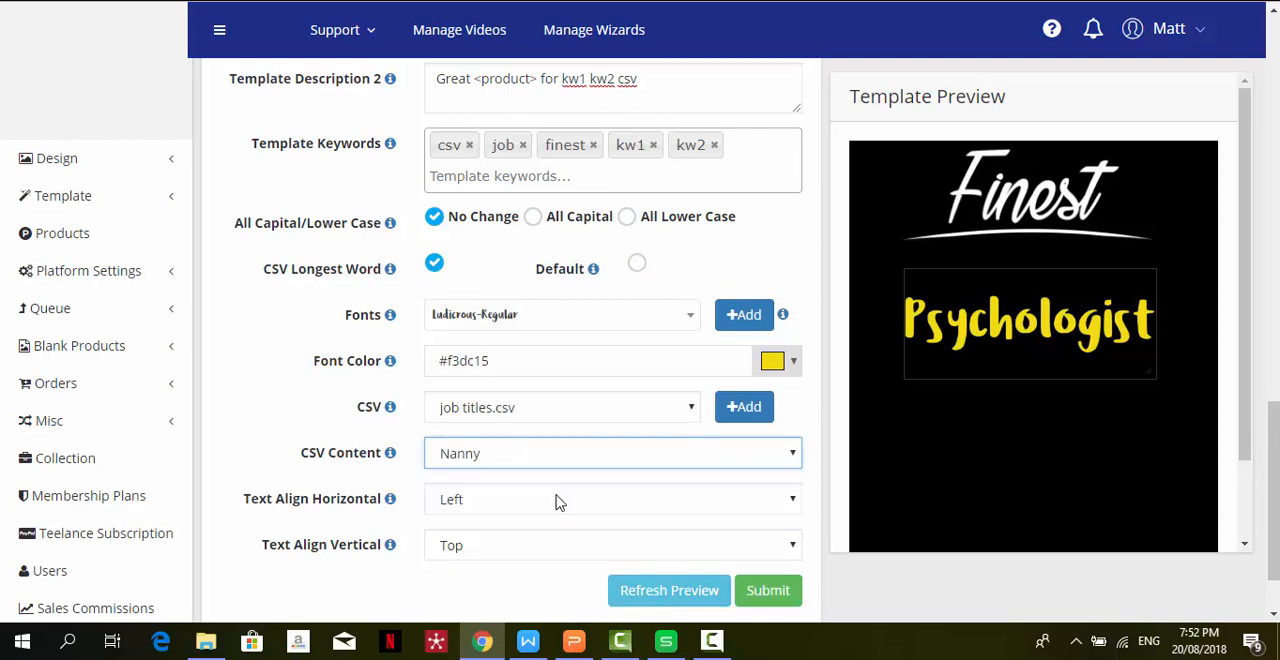
click(637, 264)
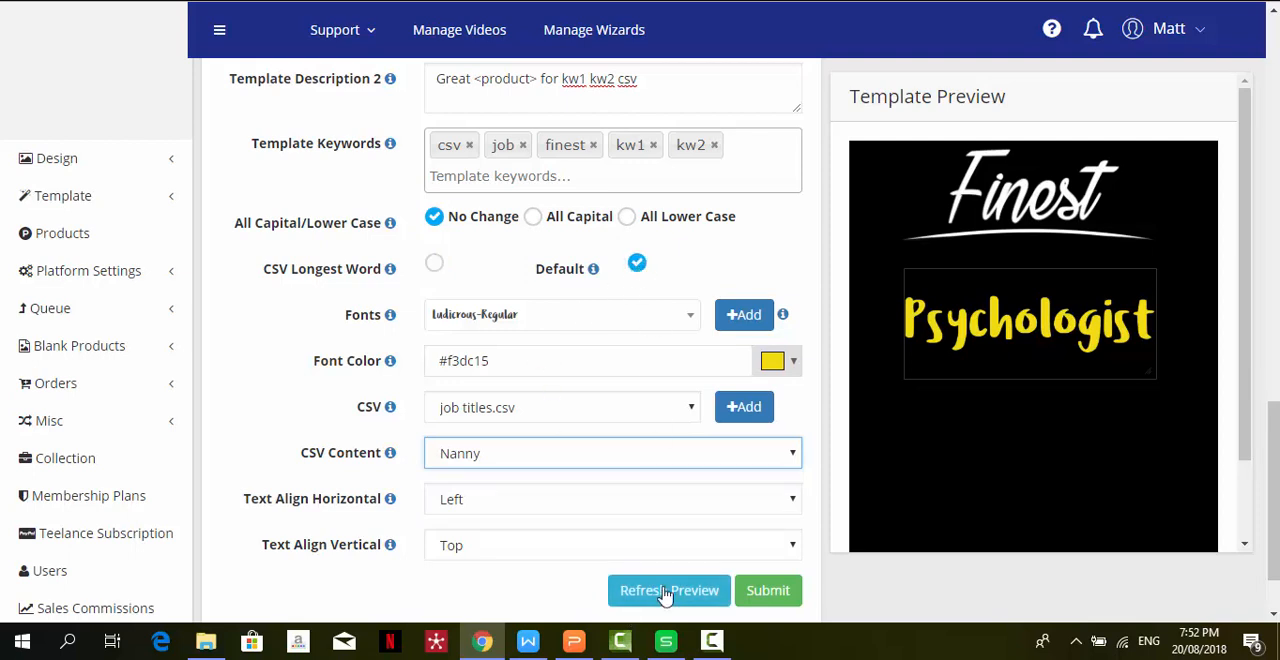
- Reduce the job-title text box's height to fit Psychologist, and refresh the preview with Nanny as the CSV content
click(645, 452)
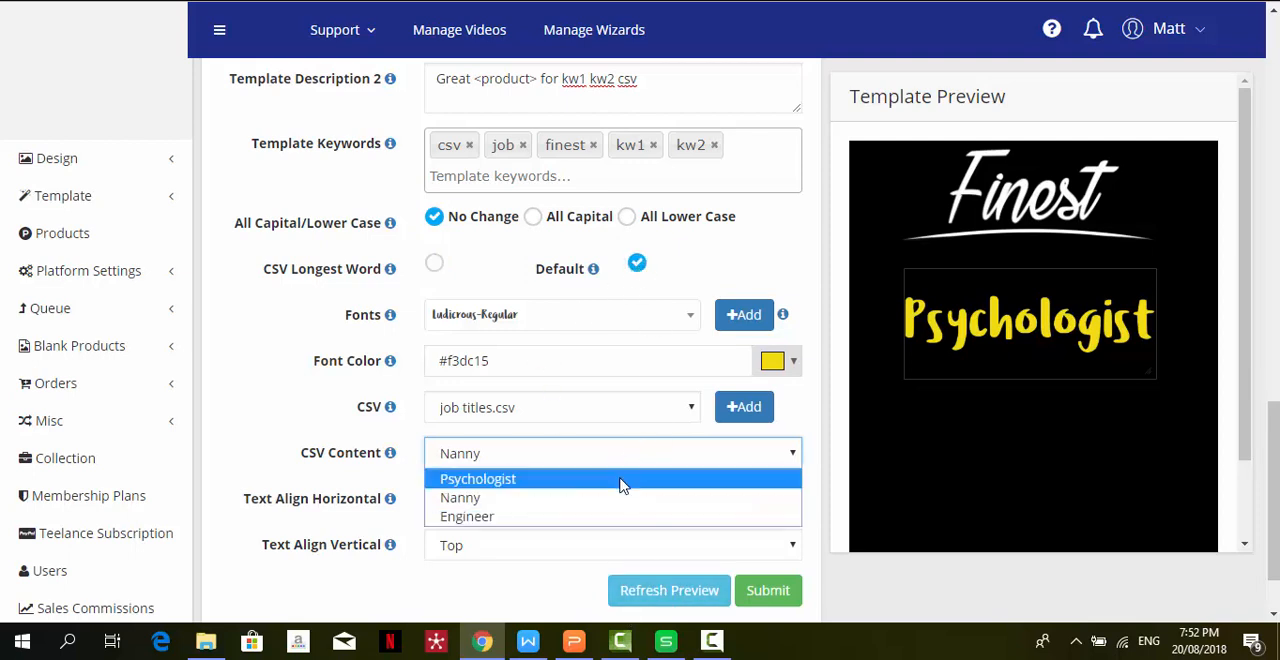
click(620, 480)
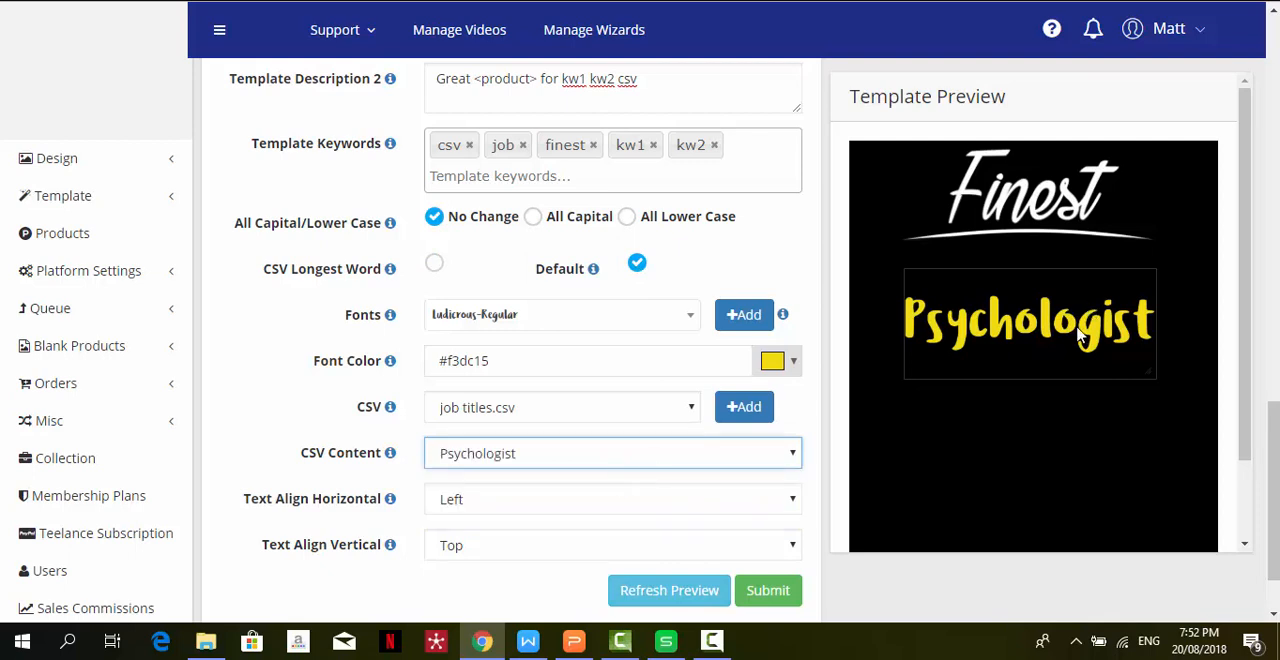
drag(1024, 378, 1033, 334)
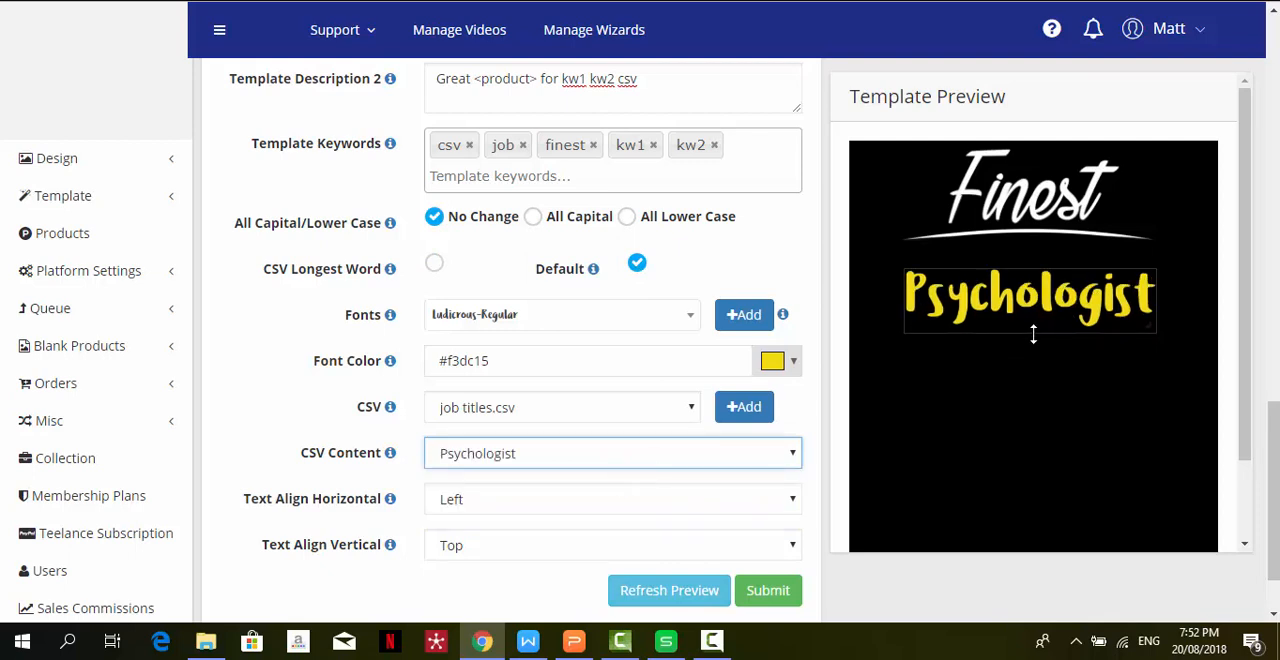
click(645, 597)
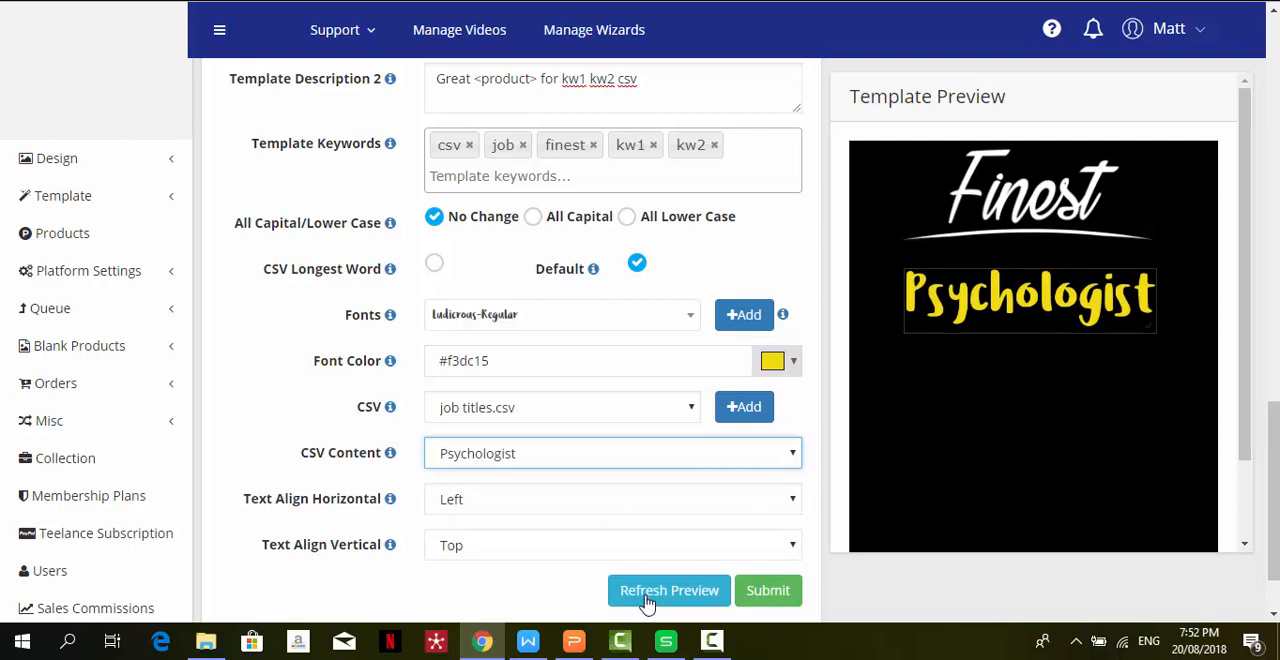
- Try the Center, Left and Right horizontal text alignments for the job title, and set it to Center
click(595, 505)
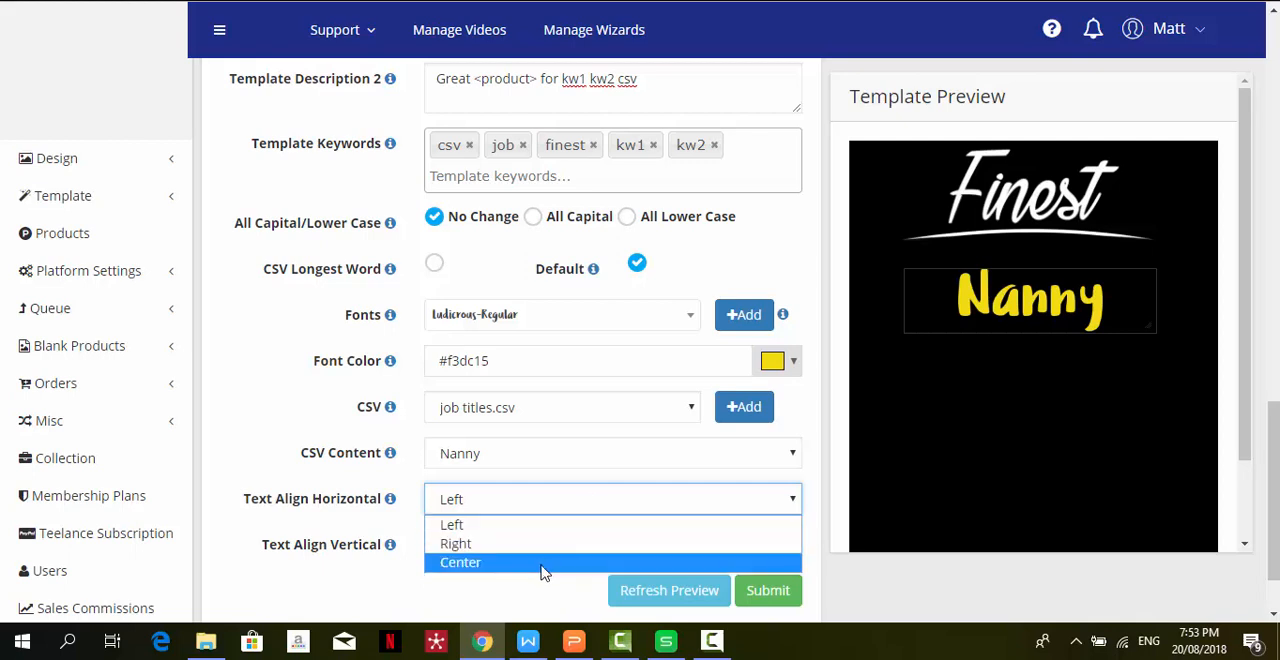
click(545, 563)
click(575, 512)
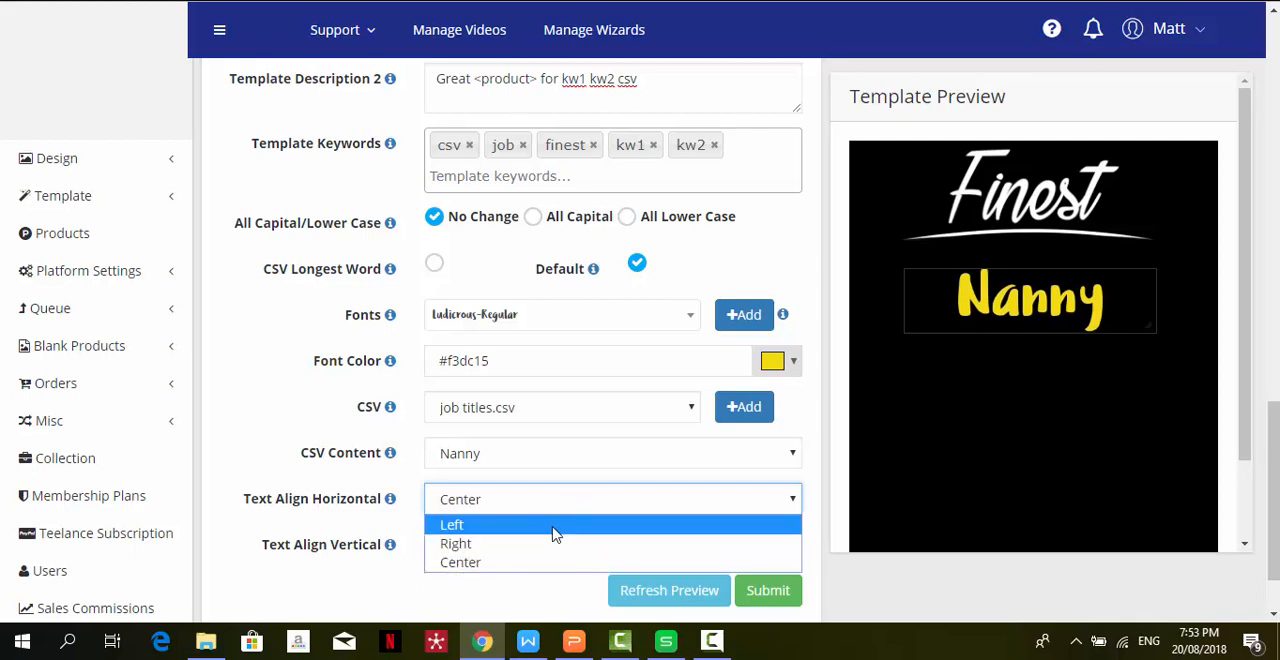
click(553, 528)
click(589, 498)
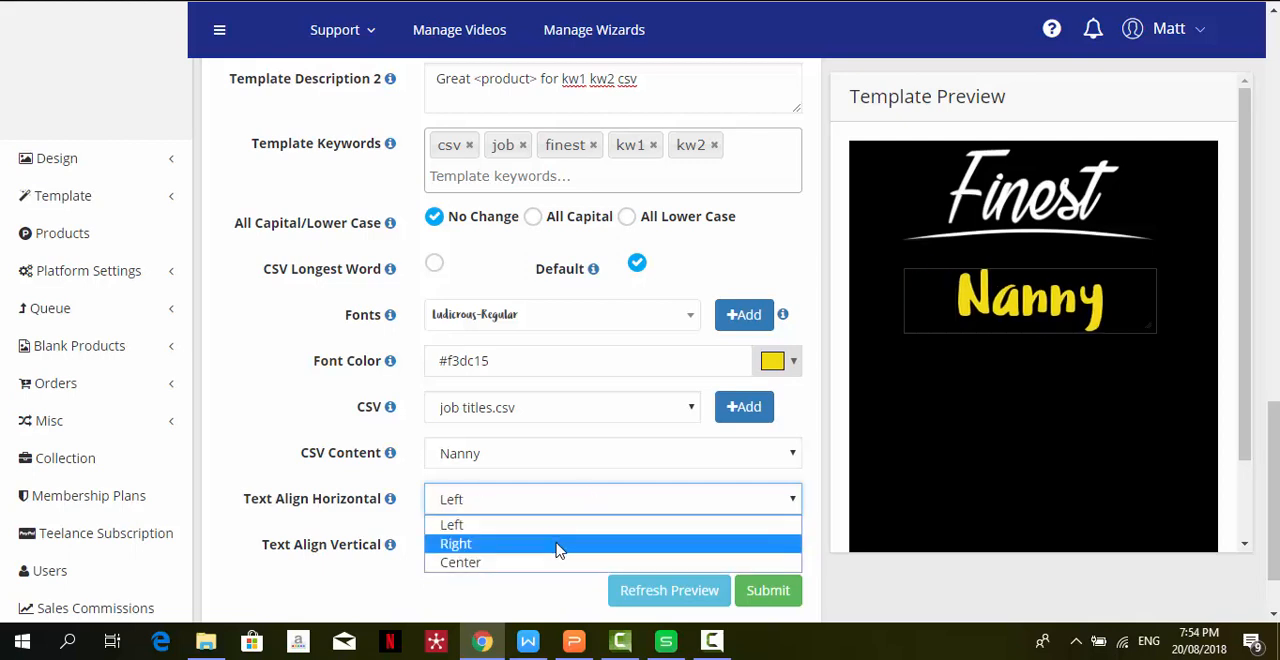
click(558, 546)
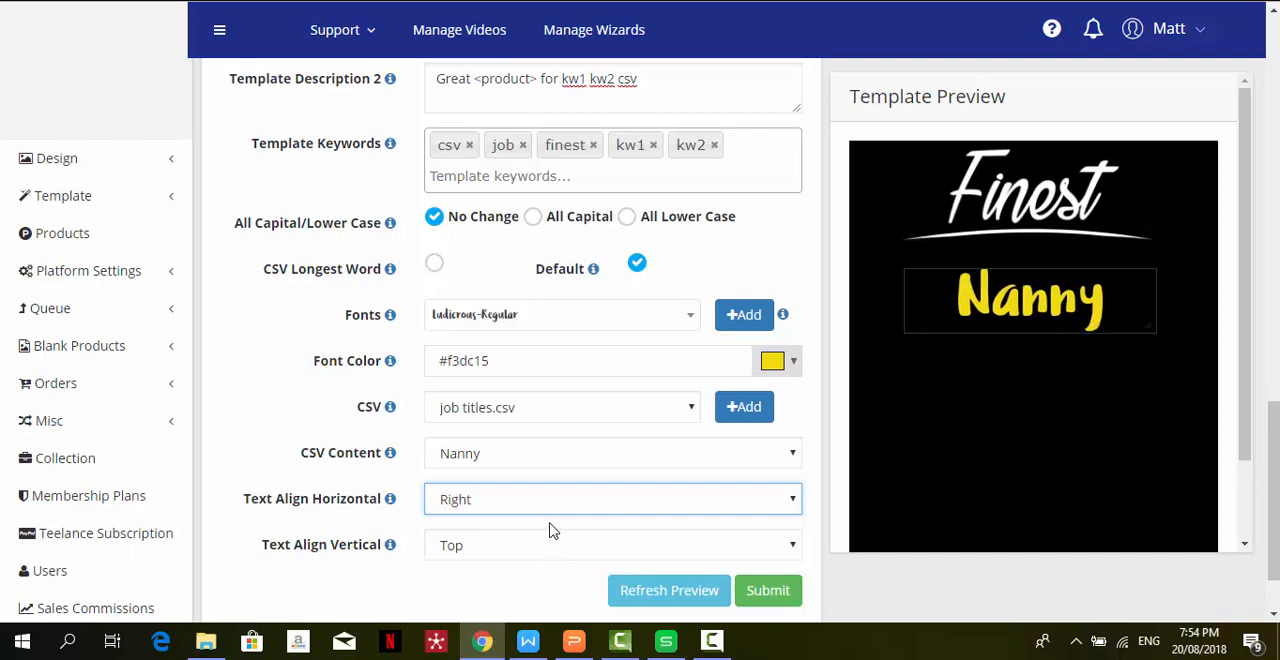
click(562, 512)
click(536, 563)
- Increase the job-title text box's height below Finest, and refresh the preview with Psychologist as the CSV content
drag(1023, 333, 1020, 363)
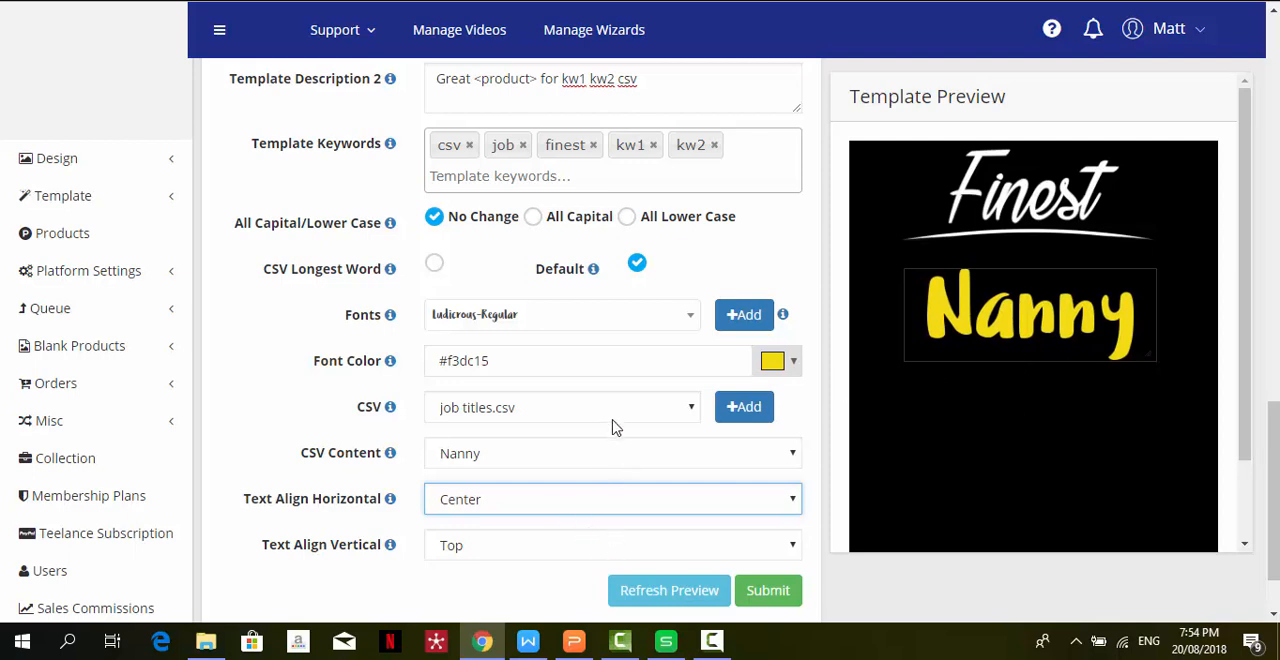
click(639, 459)
click(617, 482)
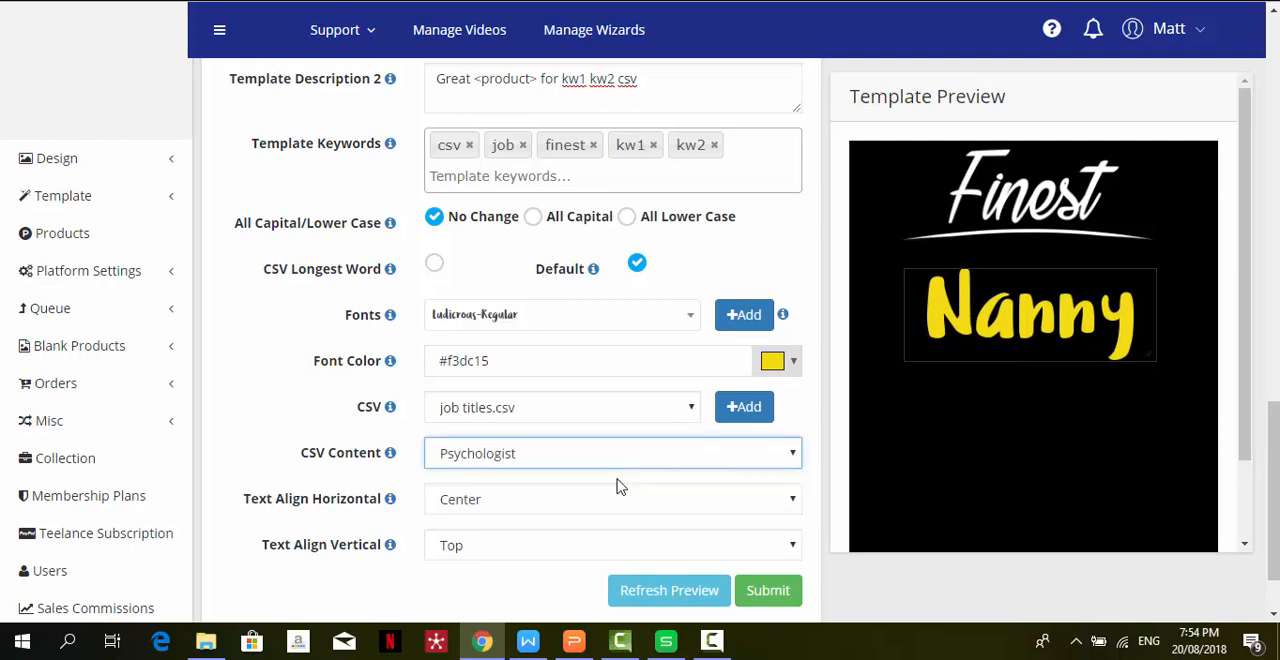
click(585, 556)
click(585, 556)
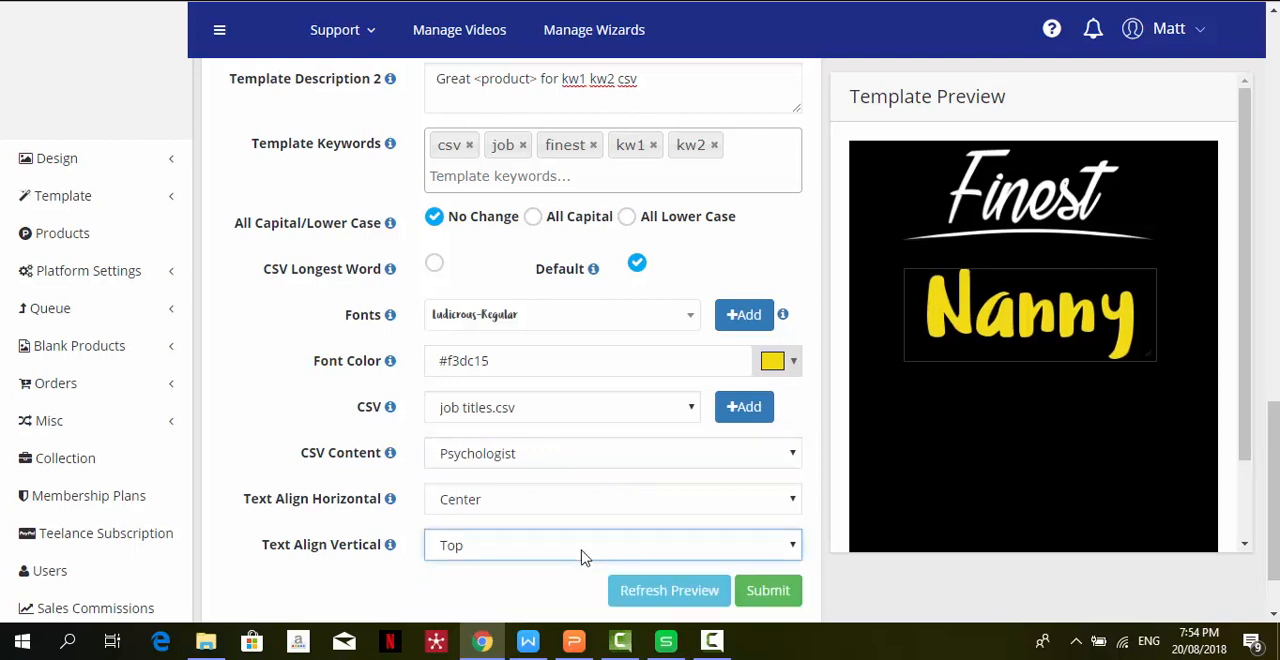
click(653, 597)
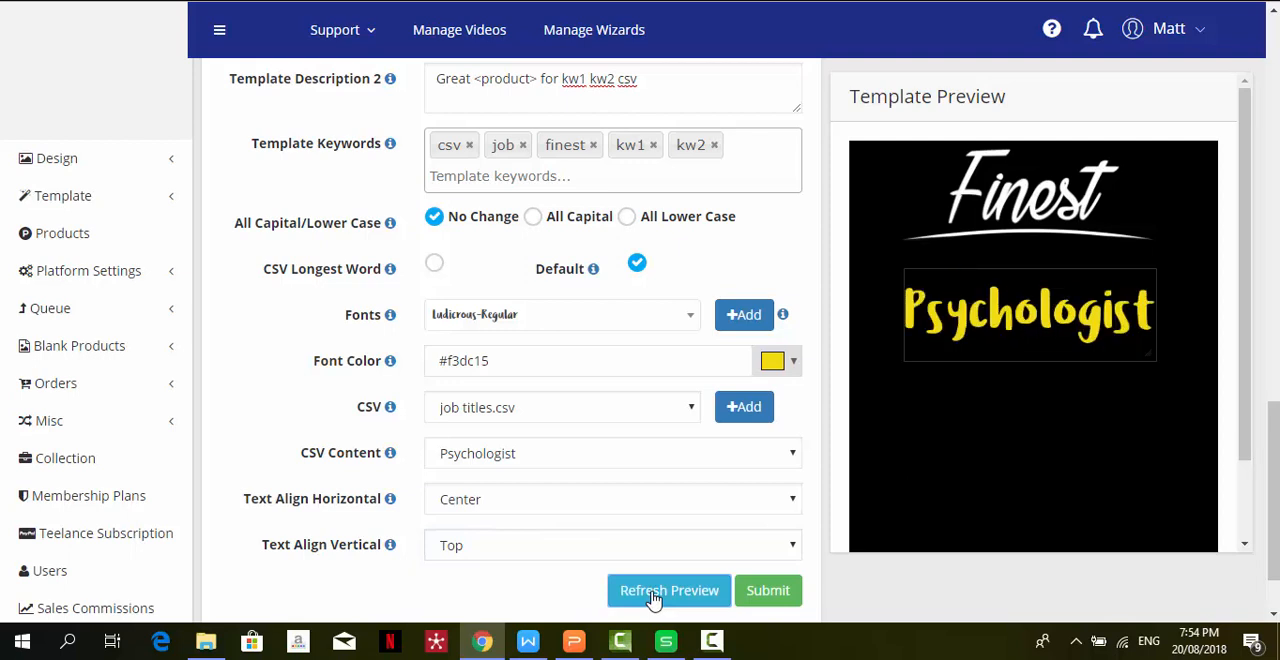
- Preview the job title with Middle, Top and Bottom vertical text alignment, and set it to Middle
click(510, 556)
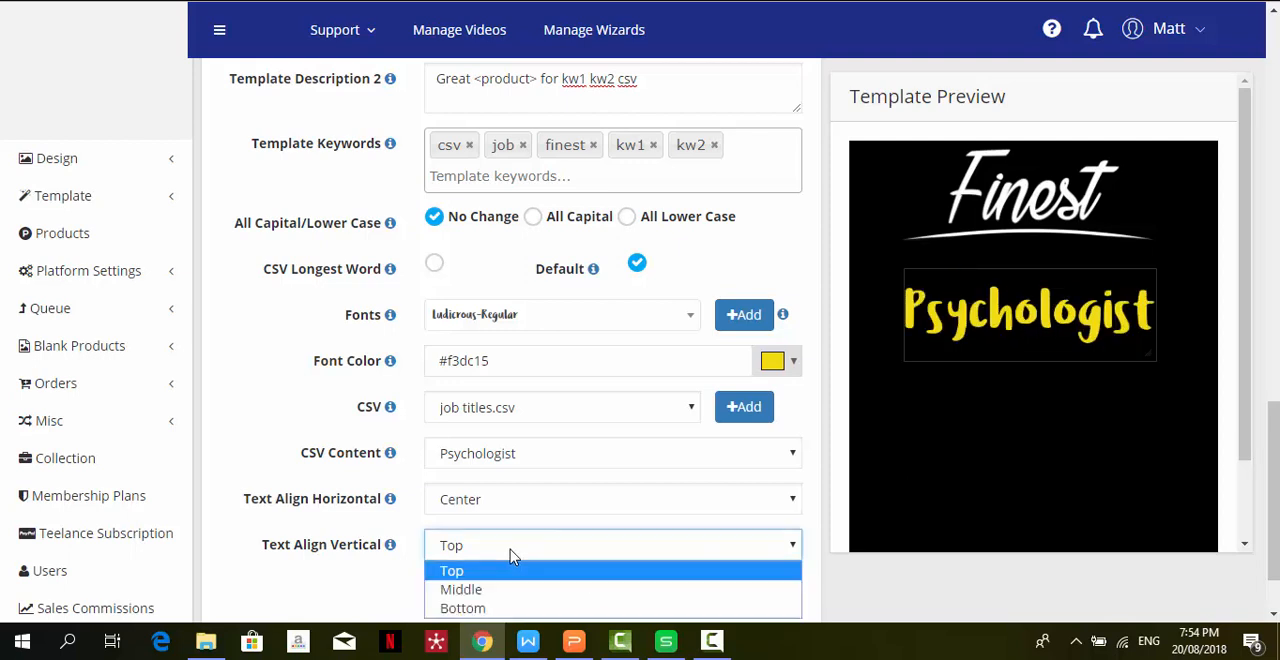
click(495, 591)
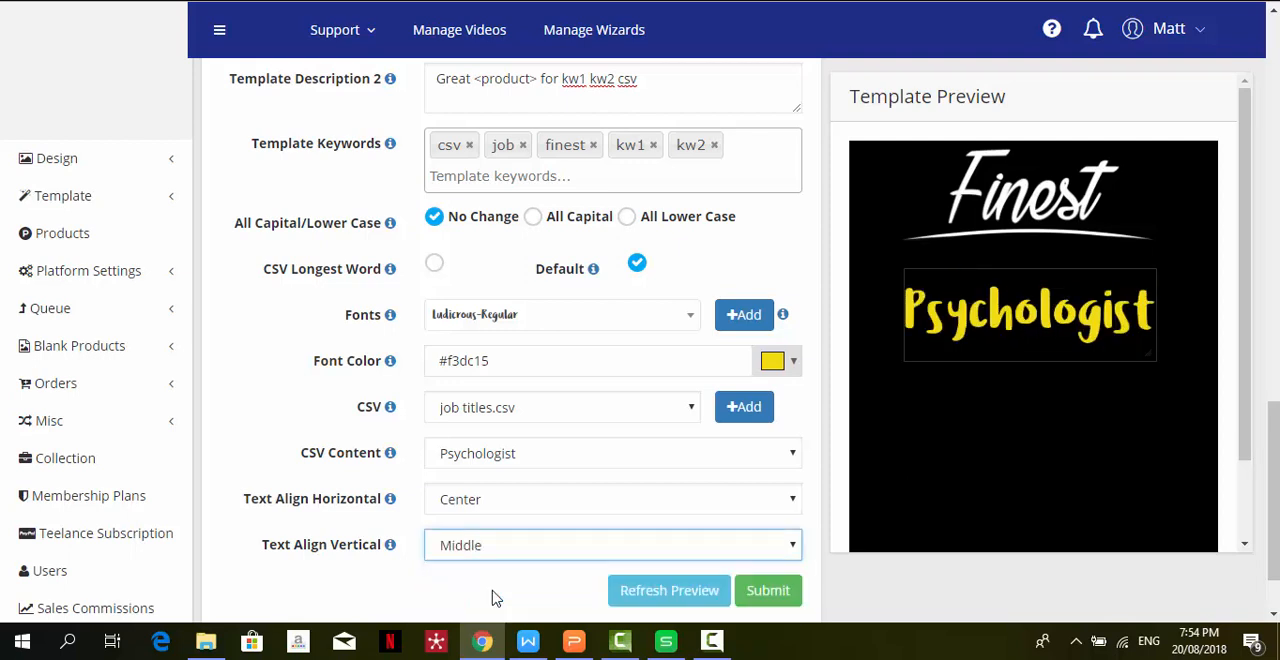
click(558, 546)
click(543, 569)
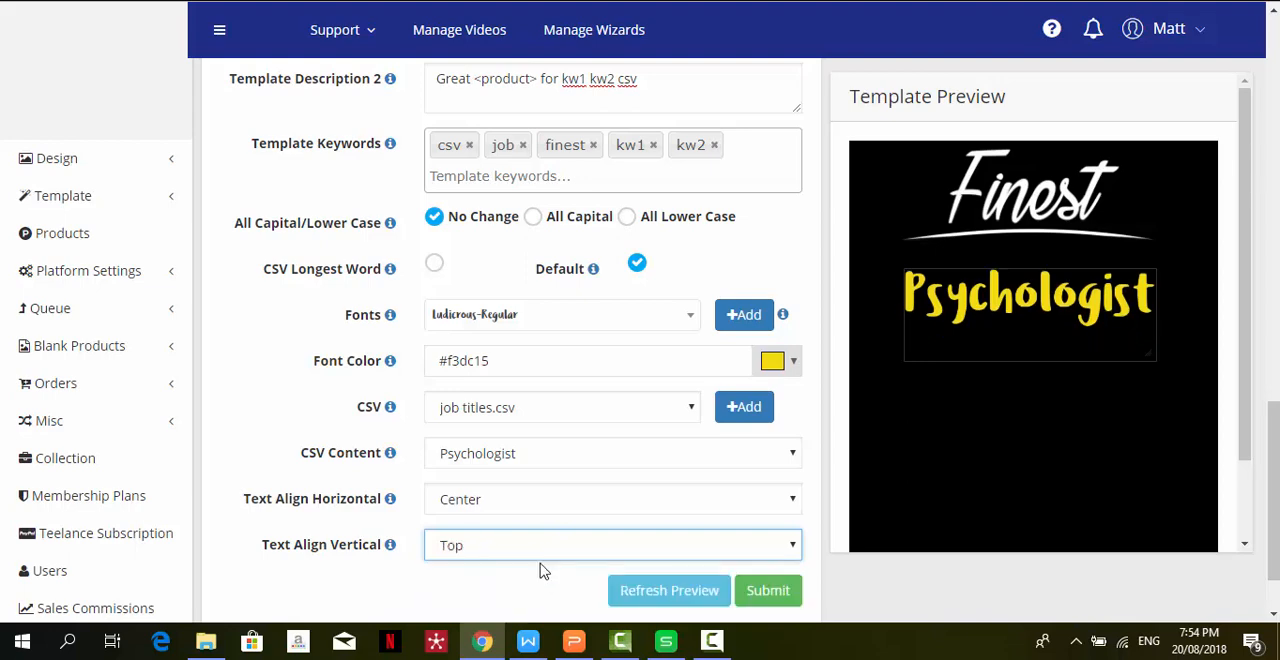
right_click(560, 554)
click(524, 558)
click(524, 552)
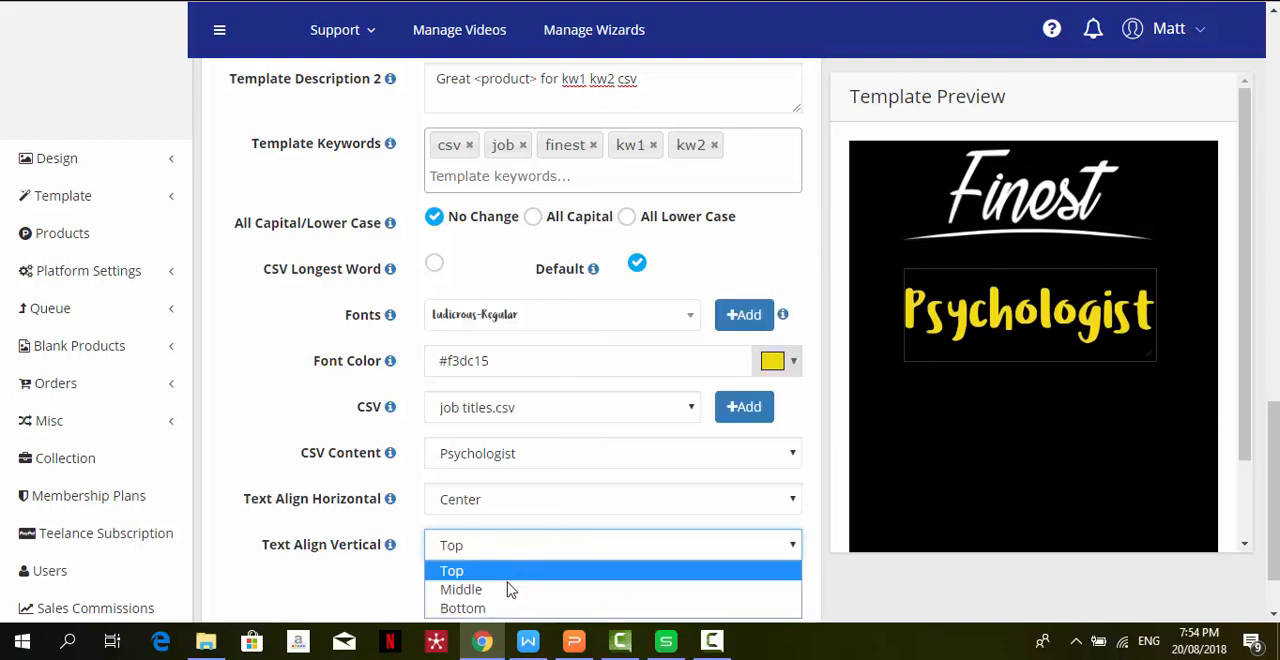
click(507, 608)
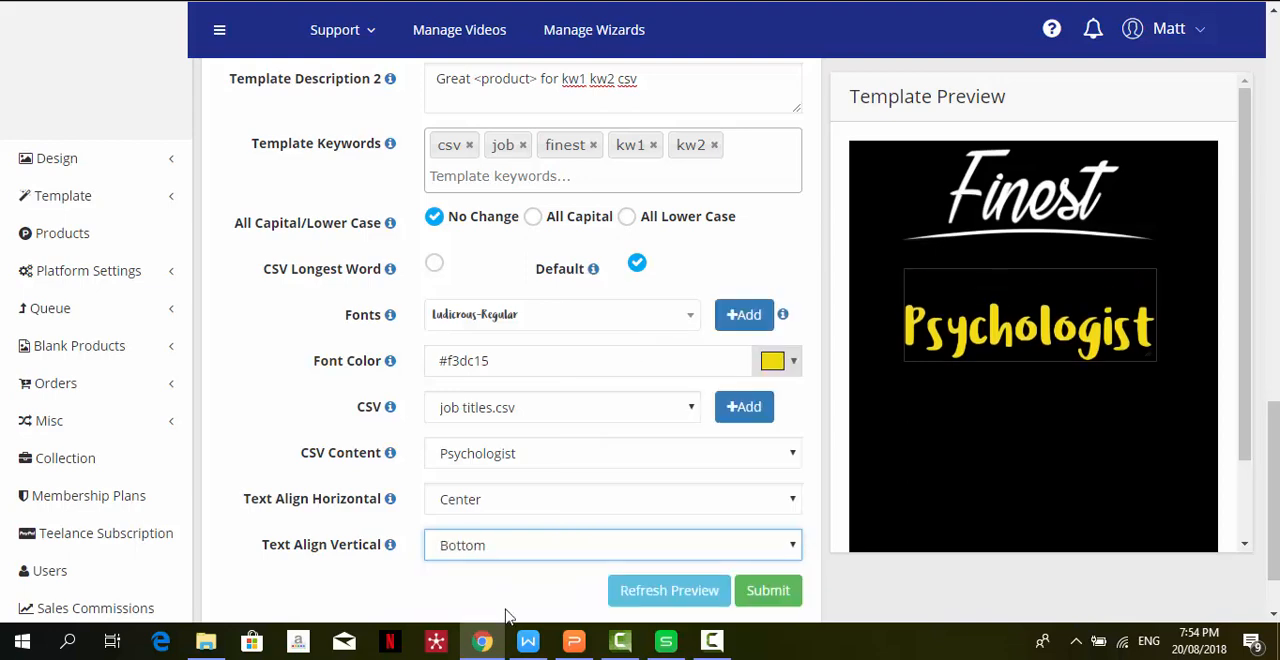
click(532, 556)
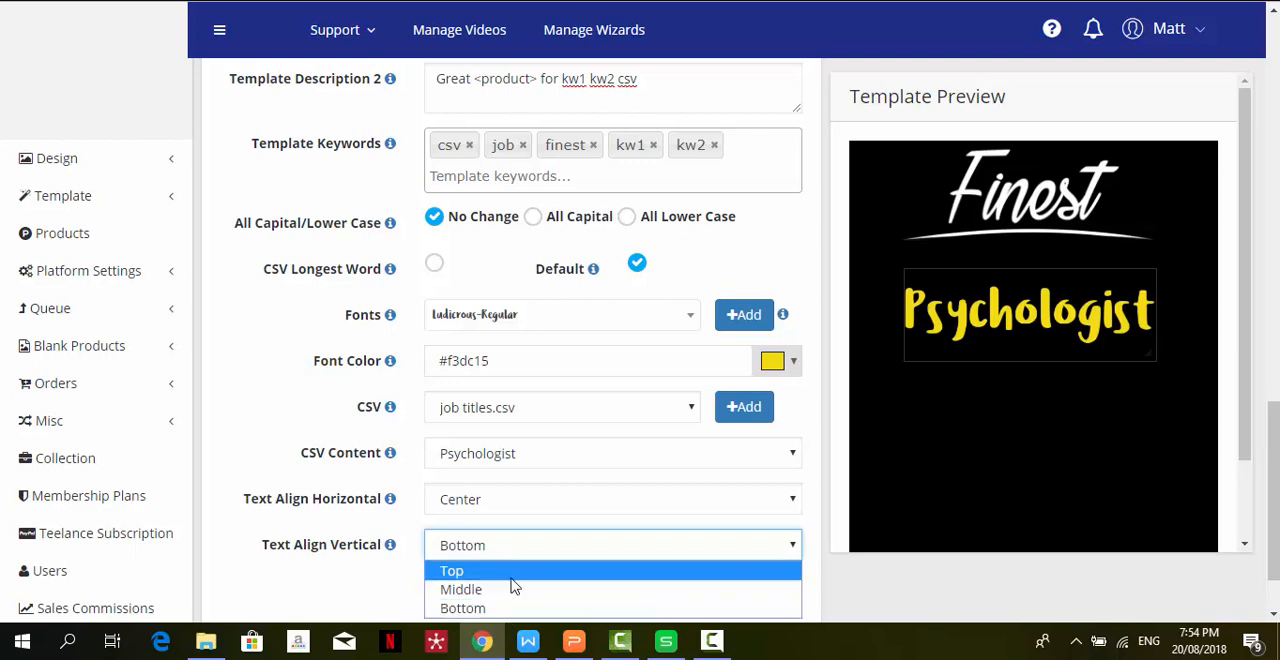
click(509, 589)
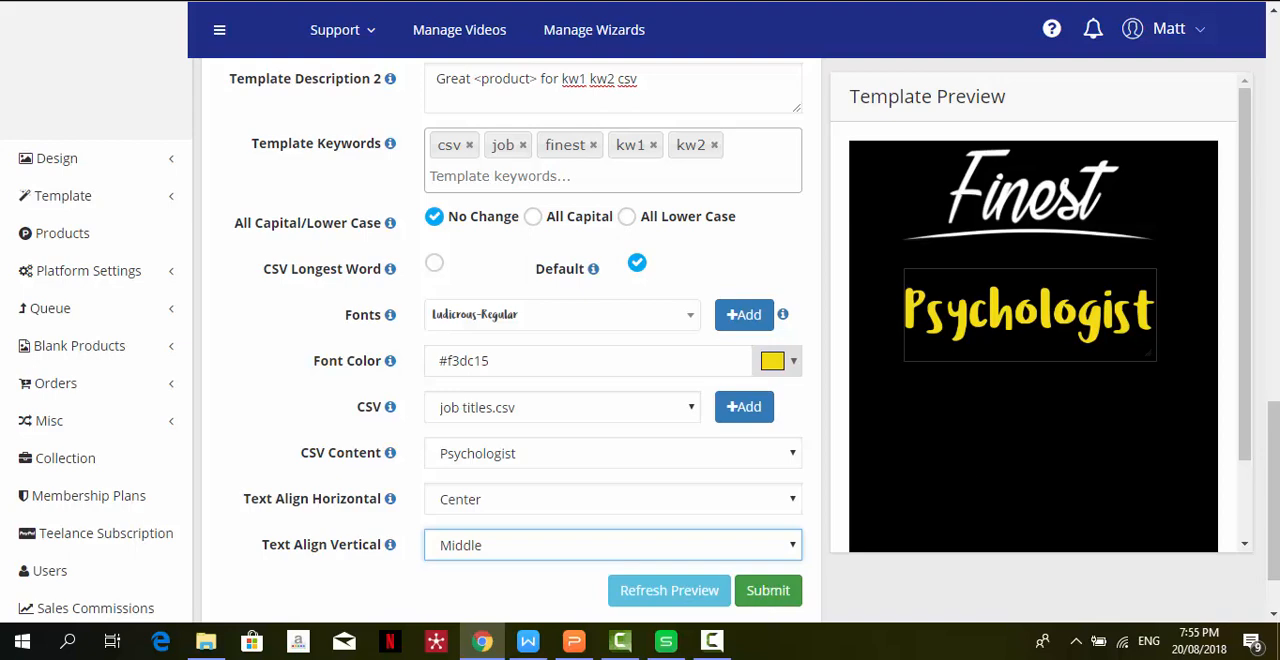
drag(1273, 500, 1273, 526)
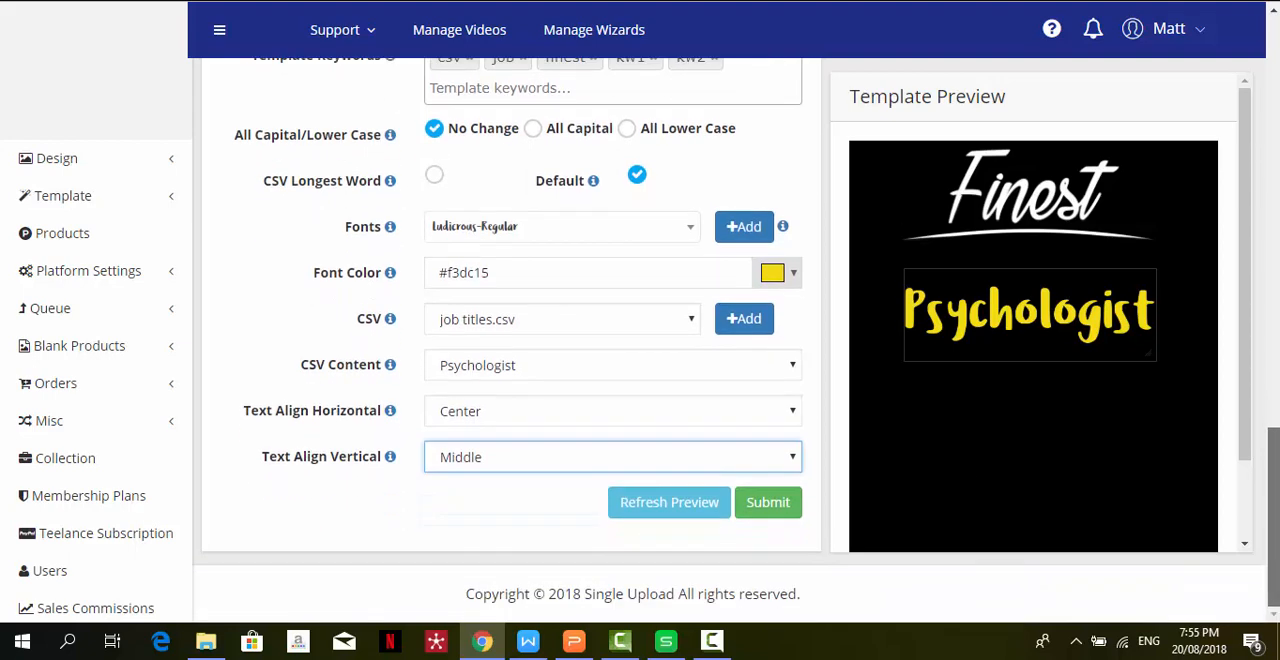